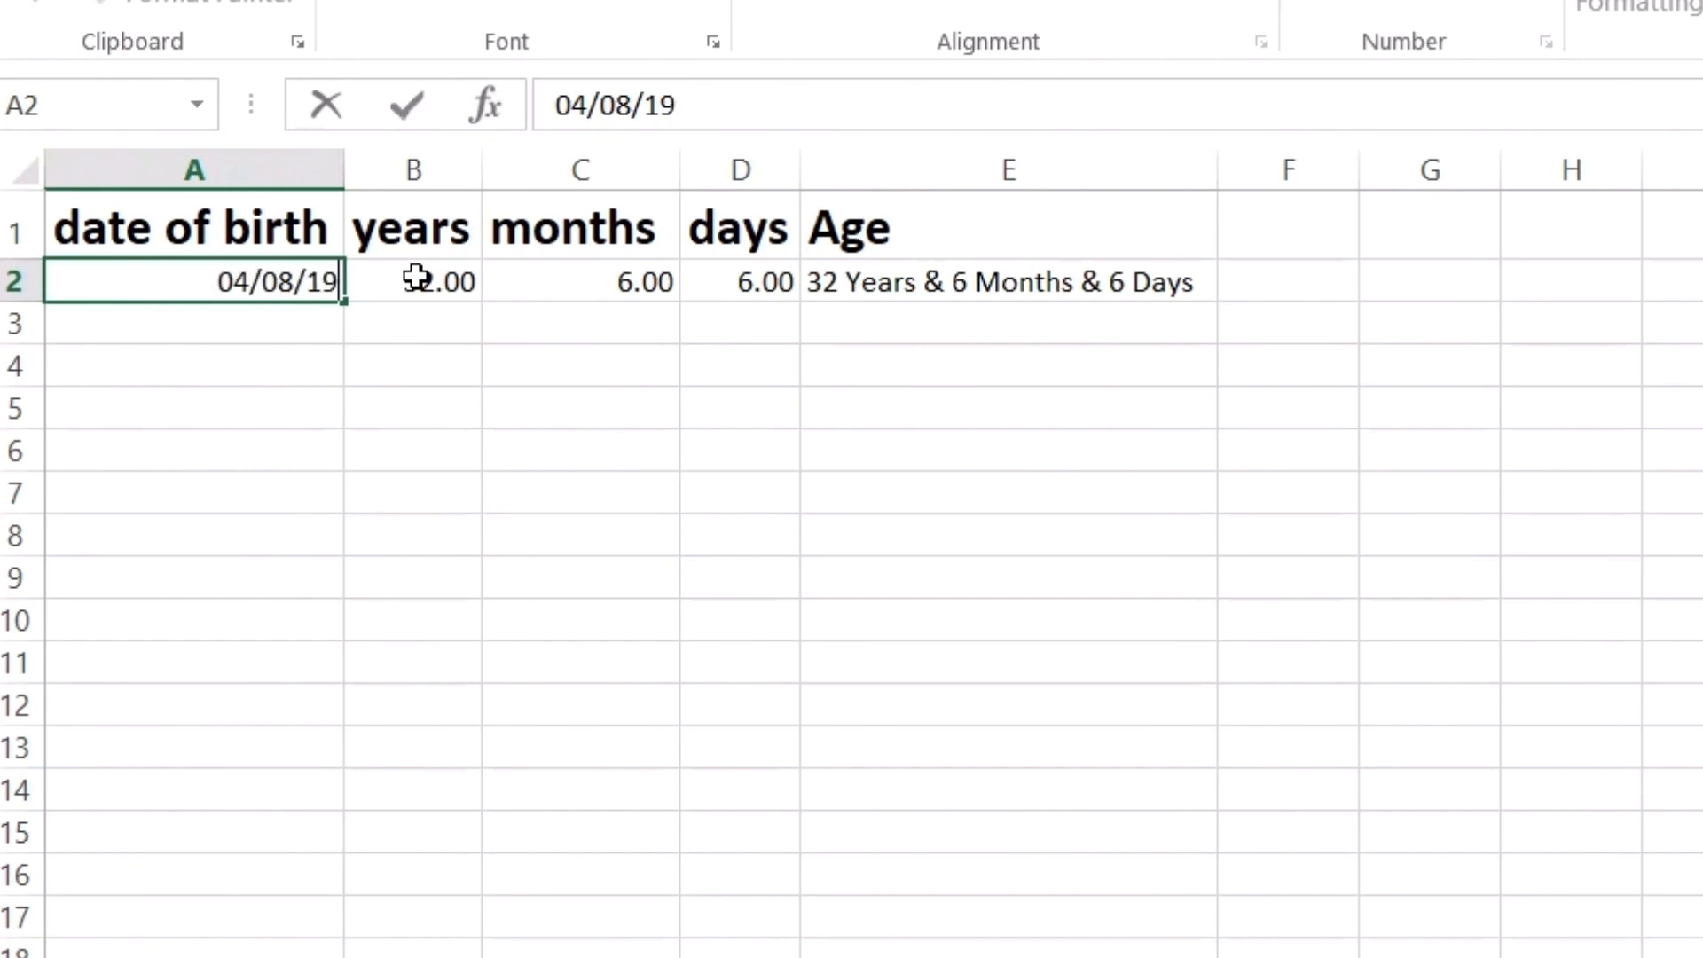
Step: Enter the dates of birth in cells A2 and A4 of the date of birth column
key("Return")
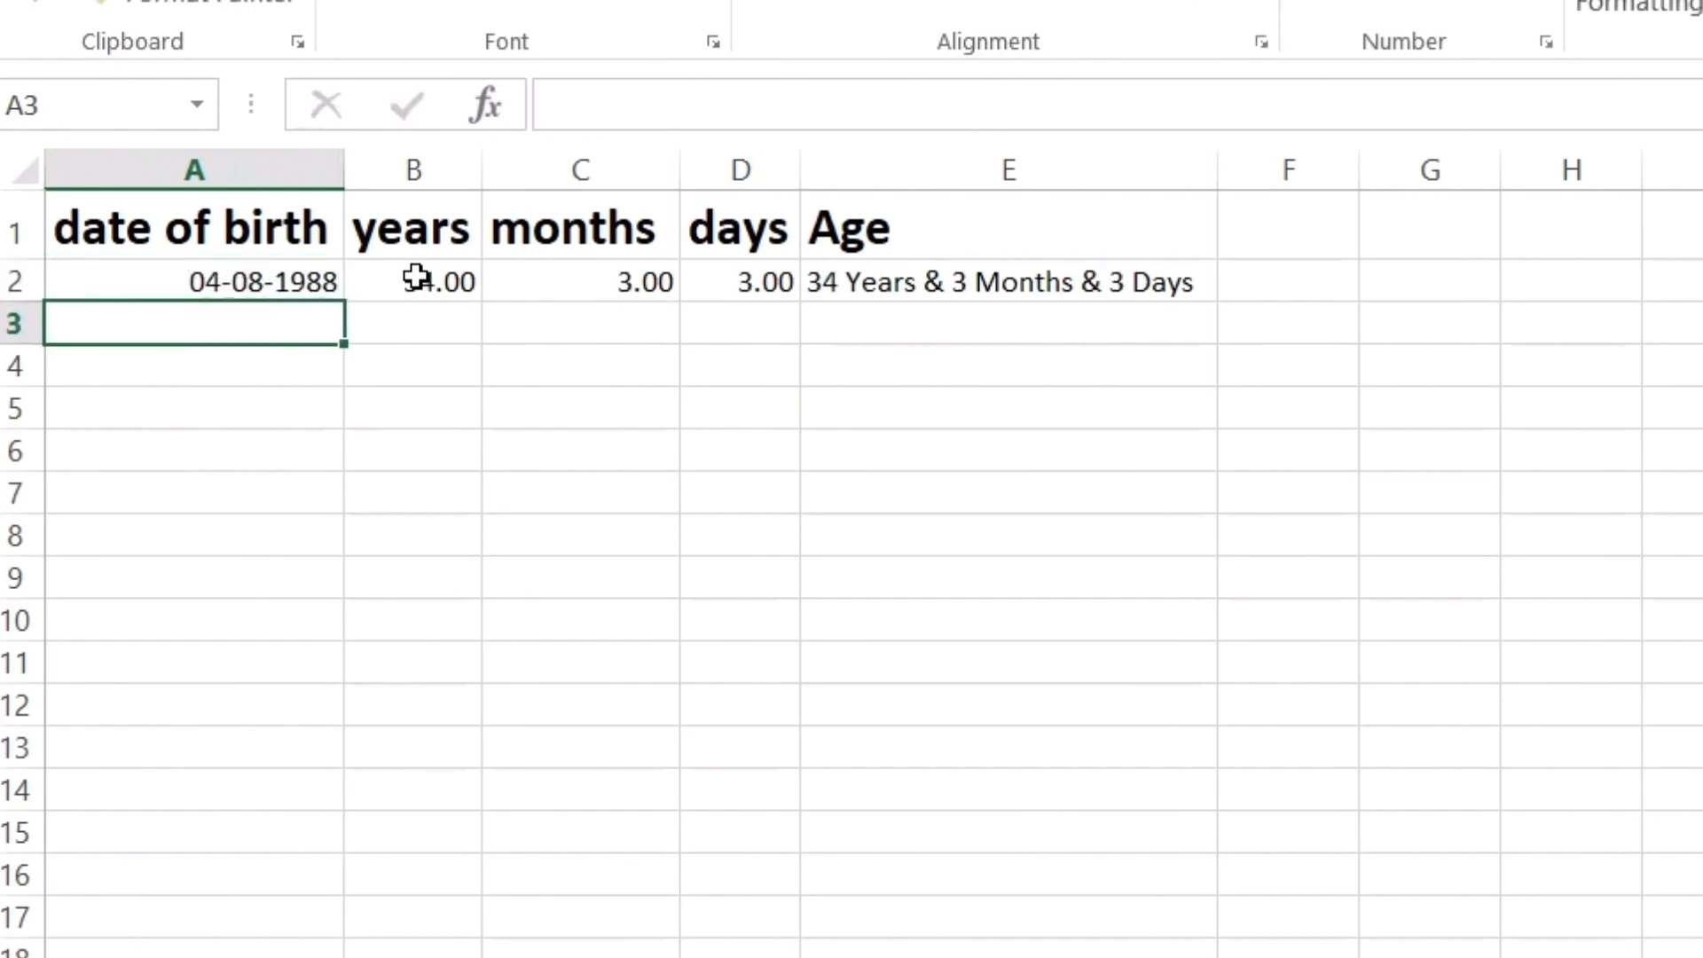
left_click(961, 277)
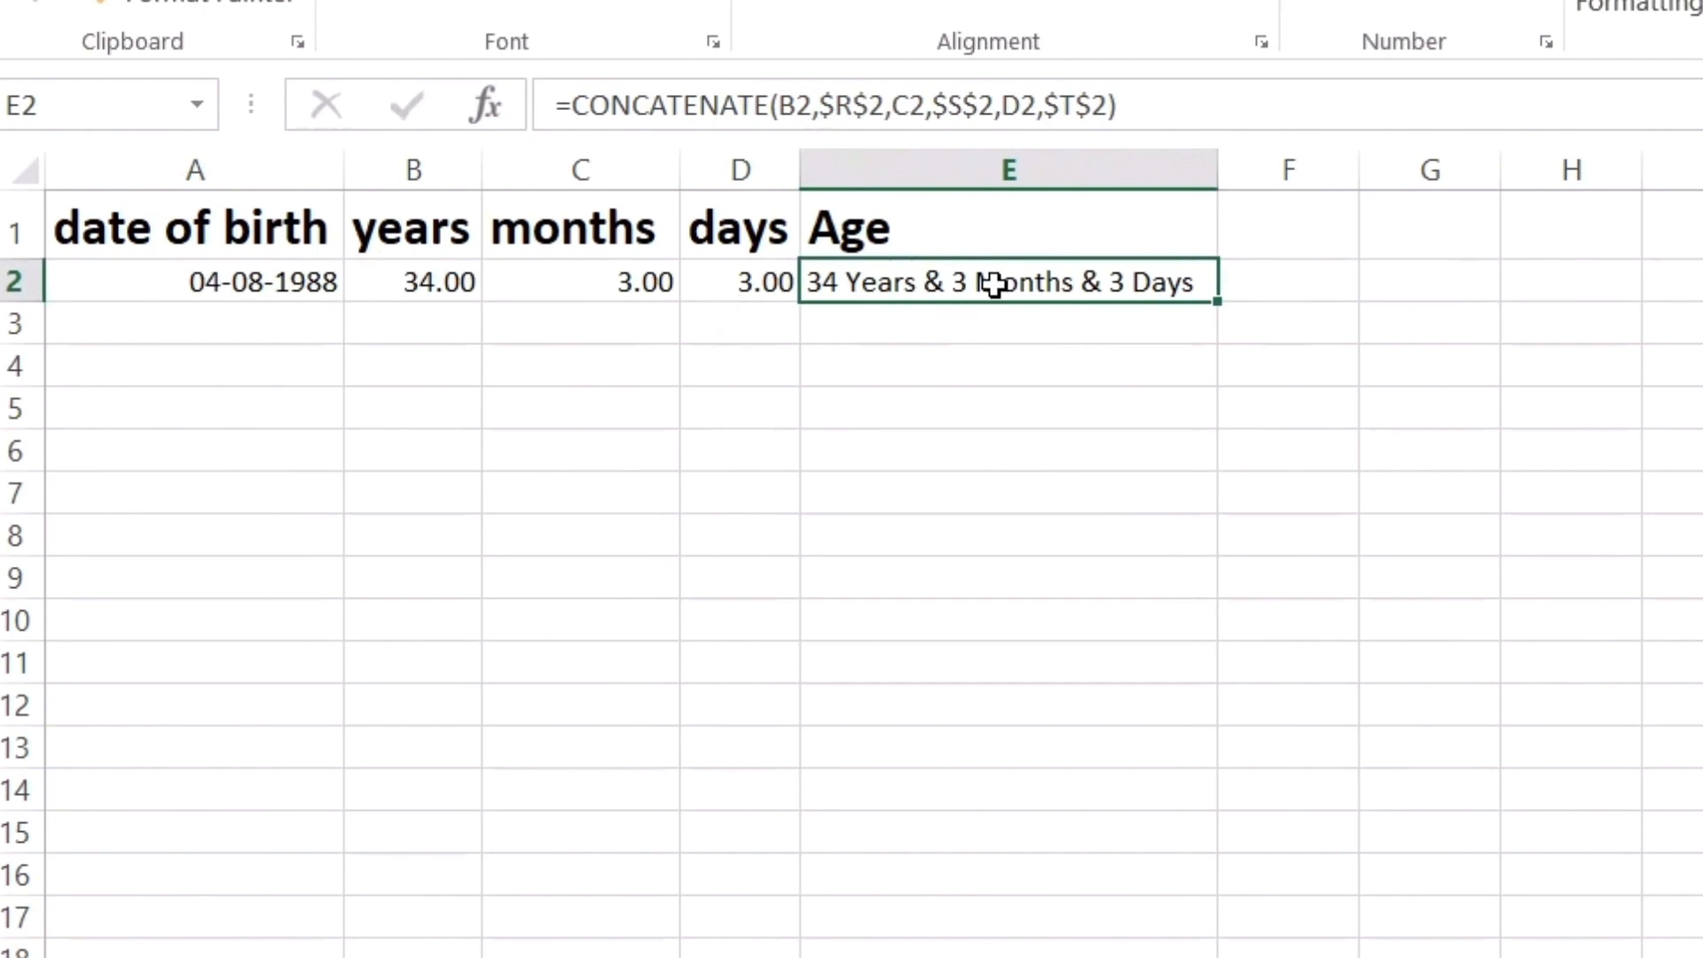
left_click(233, 366)
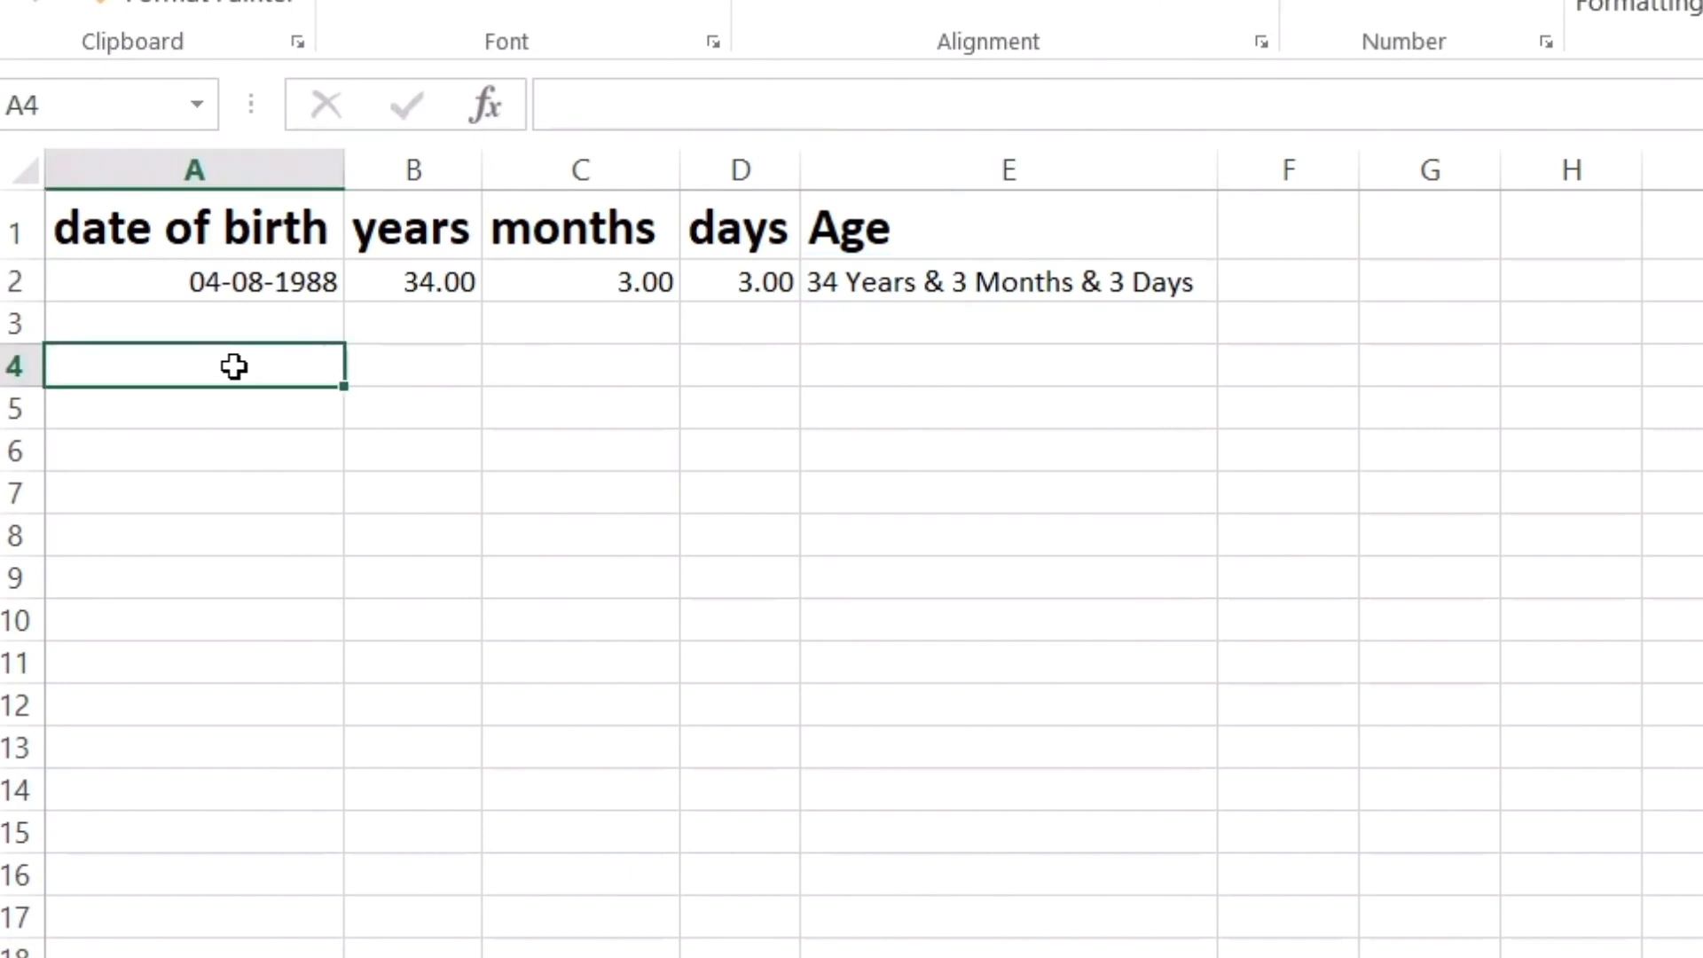
type("02/03/1995")
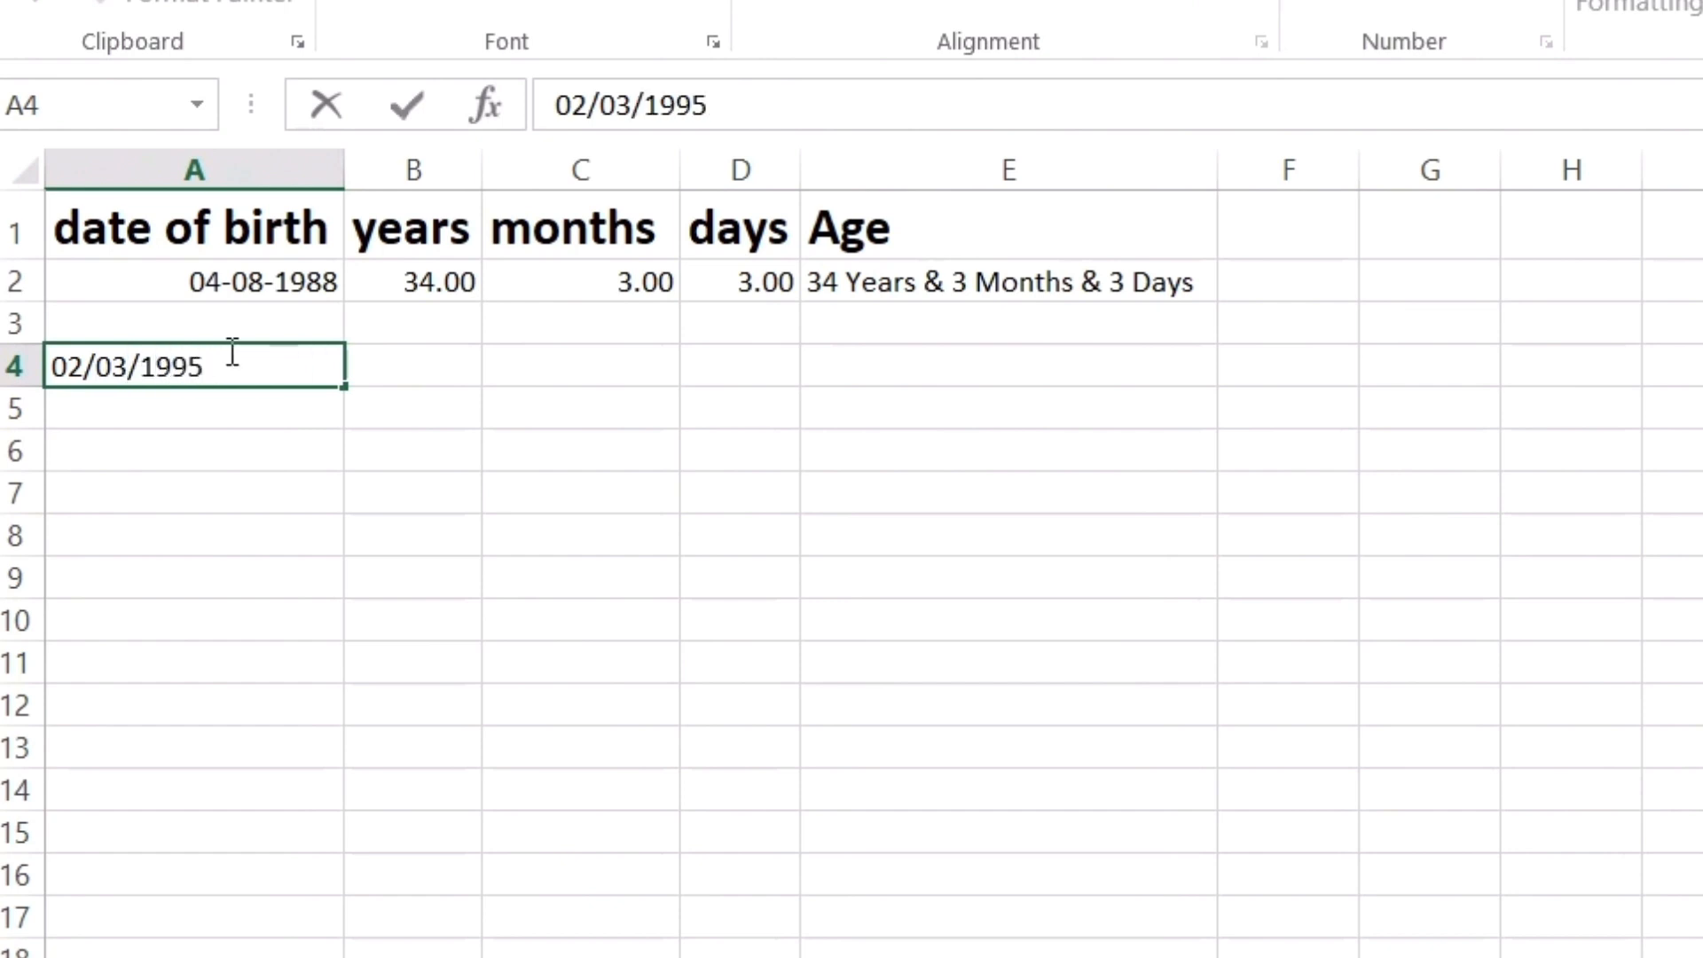
left_click(904, 356)
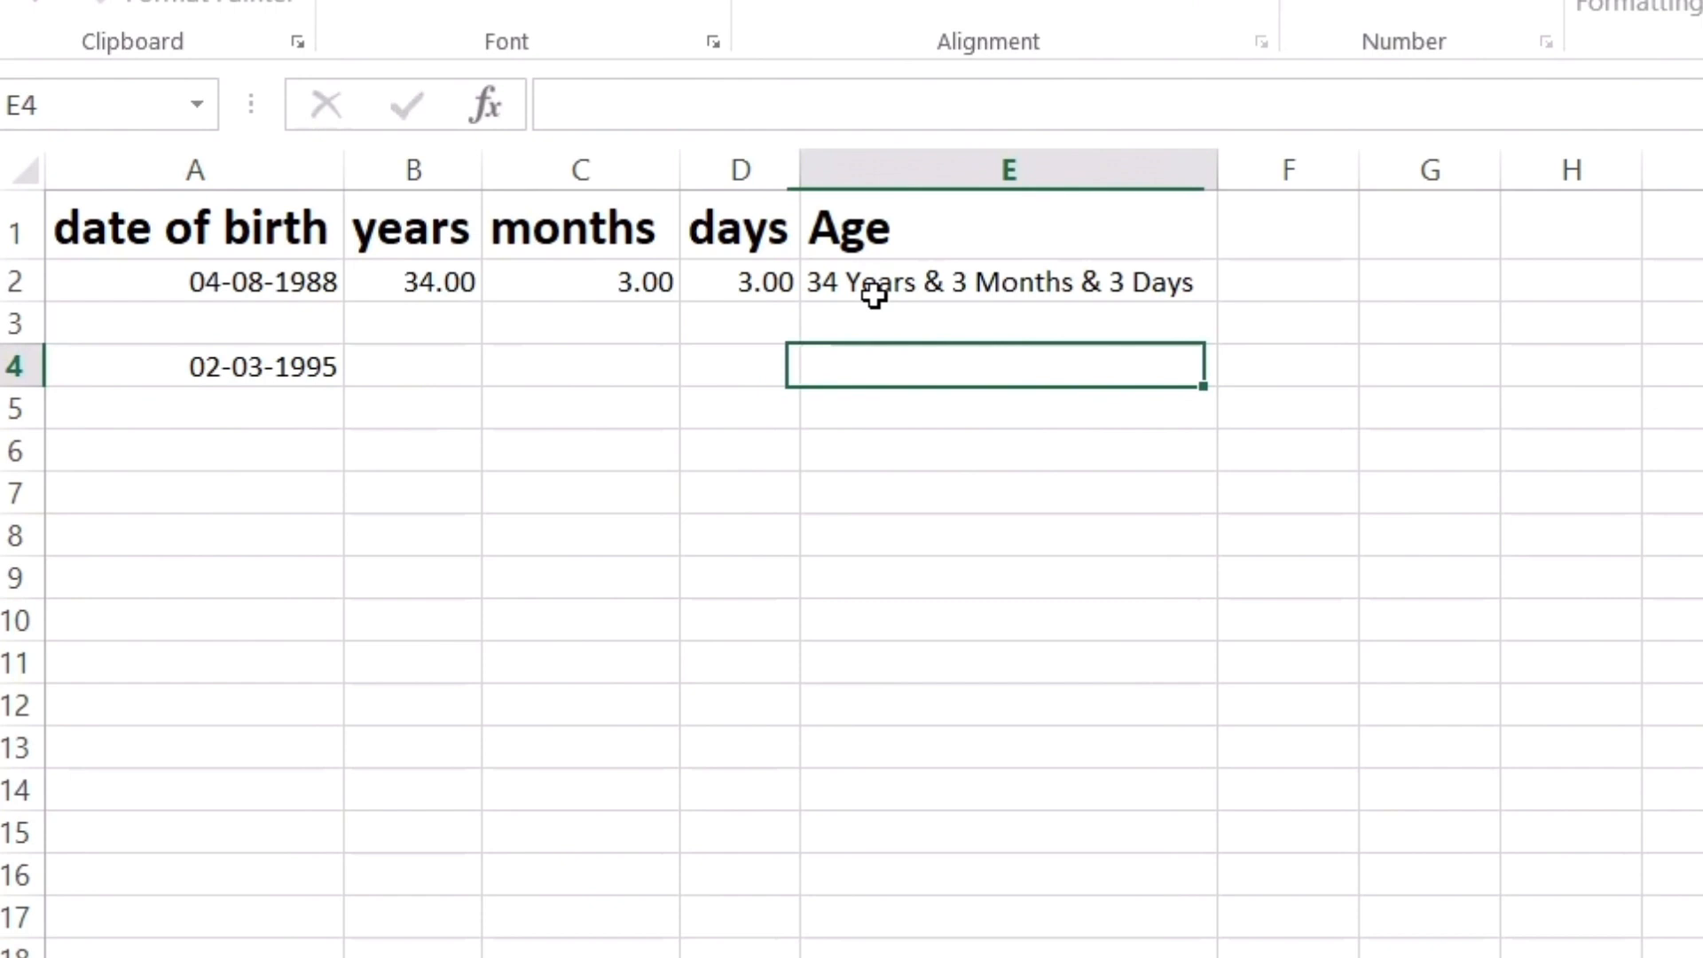
left_click(873, 288)
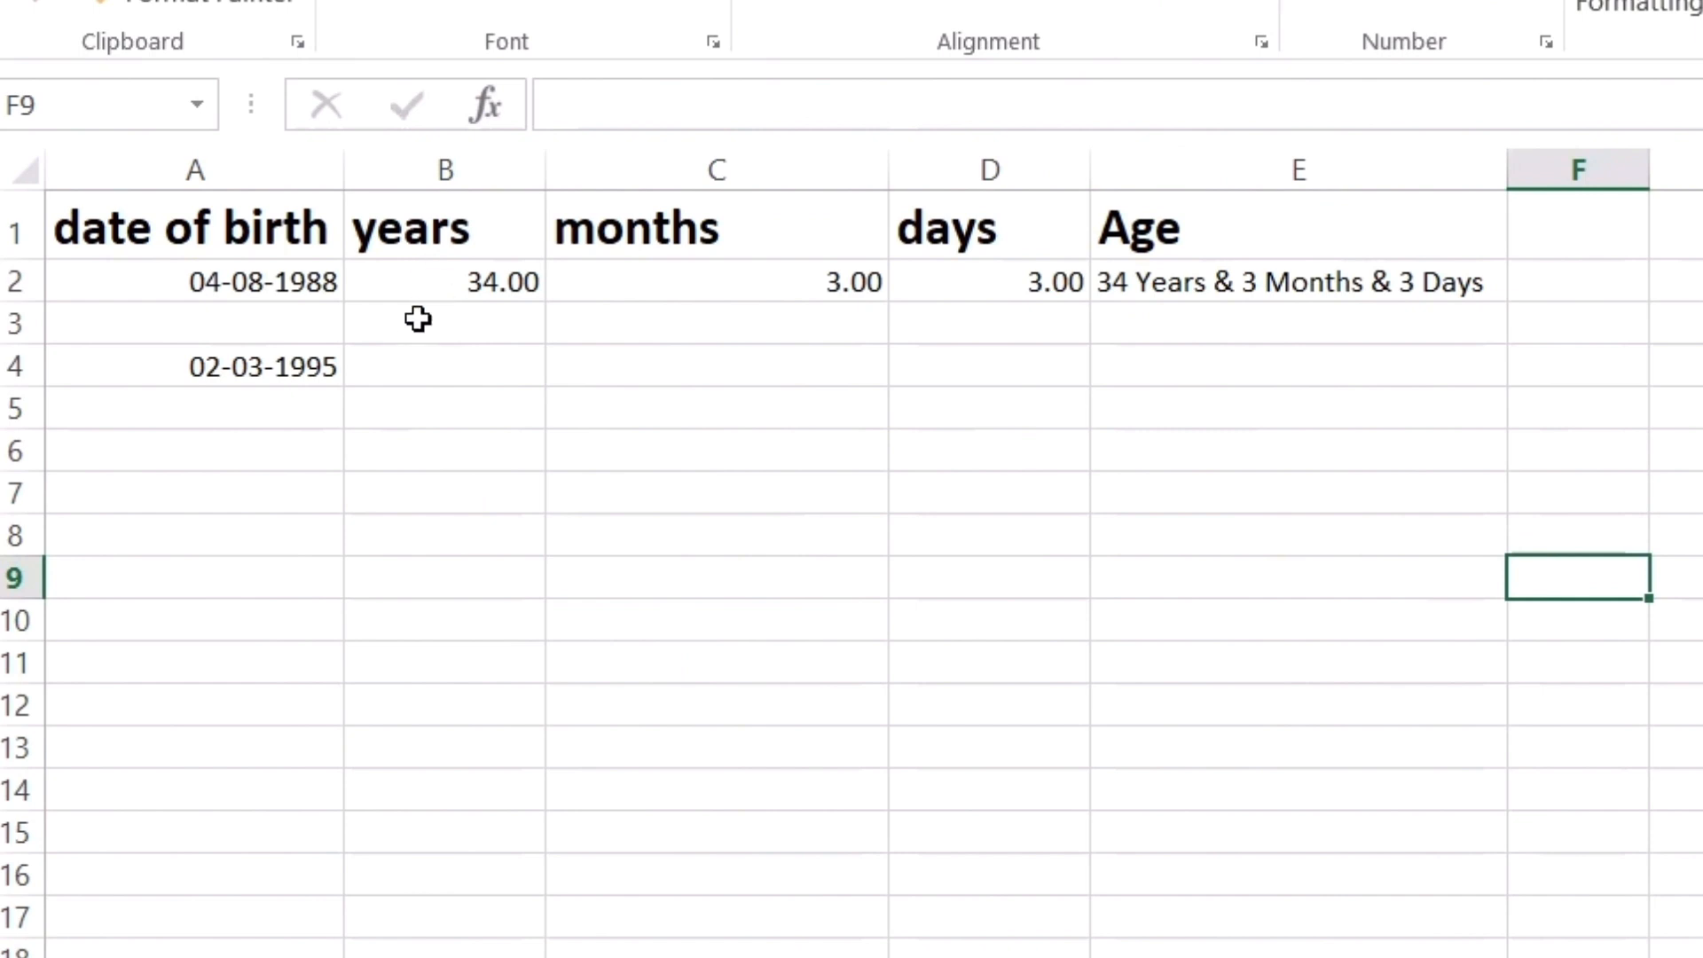
left_click(423, 371)
left_click(764, 365)
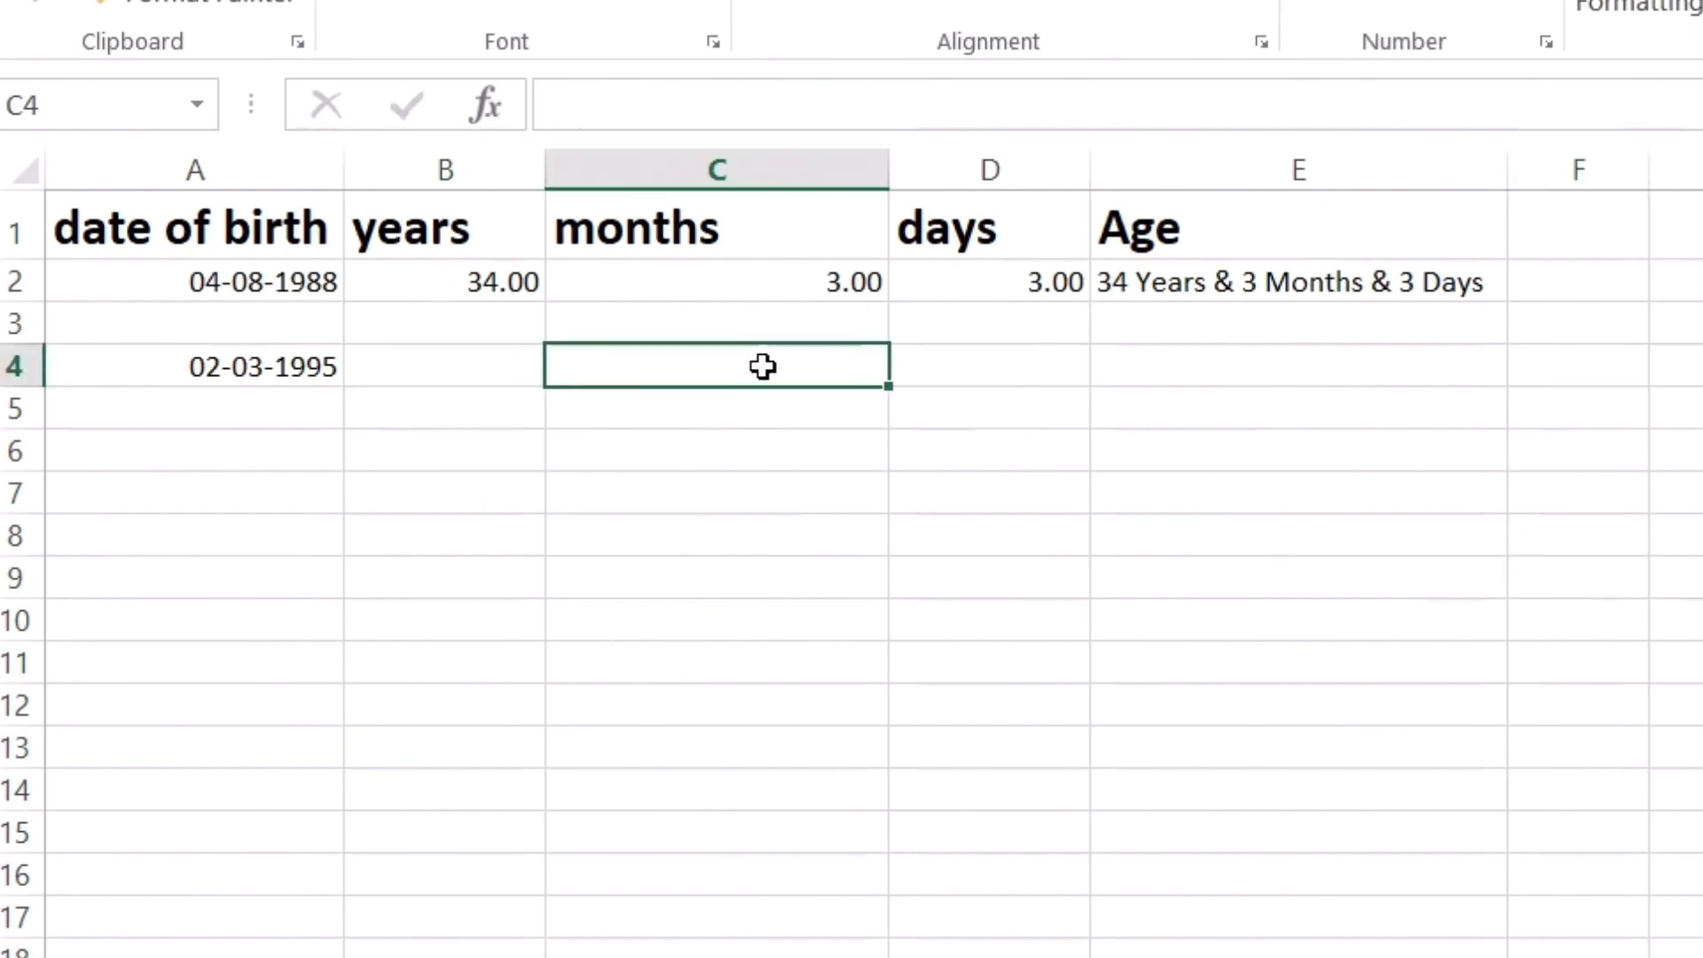
left_click(1022, 354)
left_click(1274, 366)
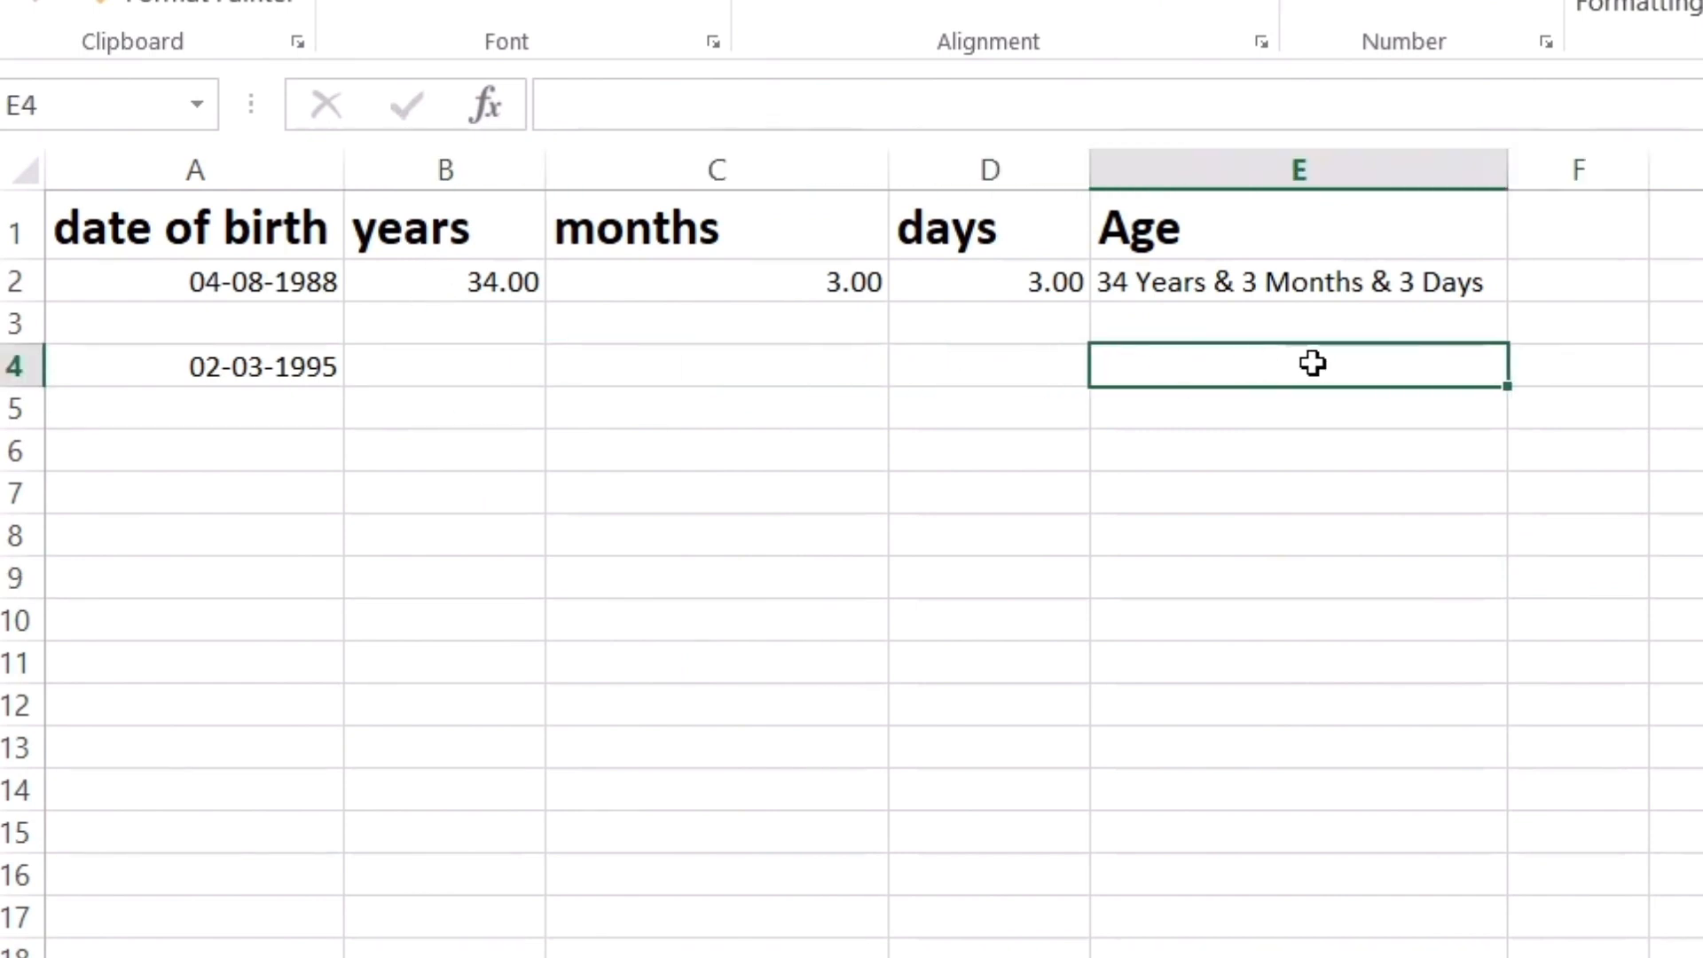
Step: Enter the formula =DATEDIF(A4, TODAY(), "Y") in B4 to calculate the completed years
left_click(472, 364)
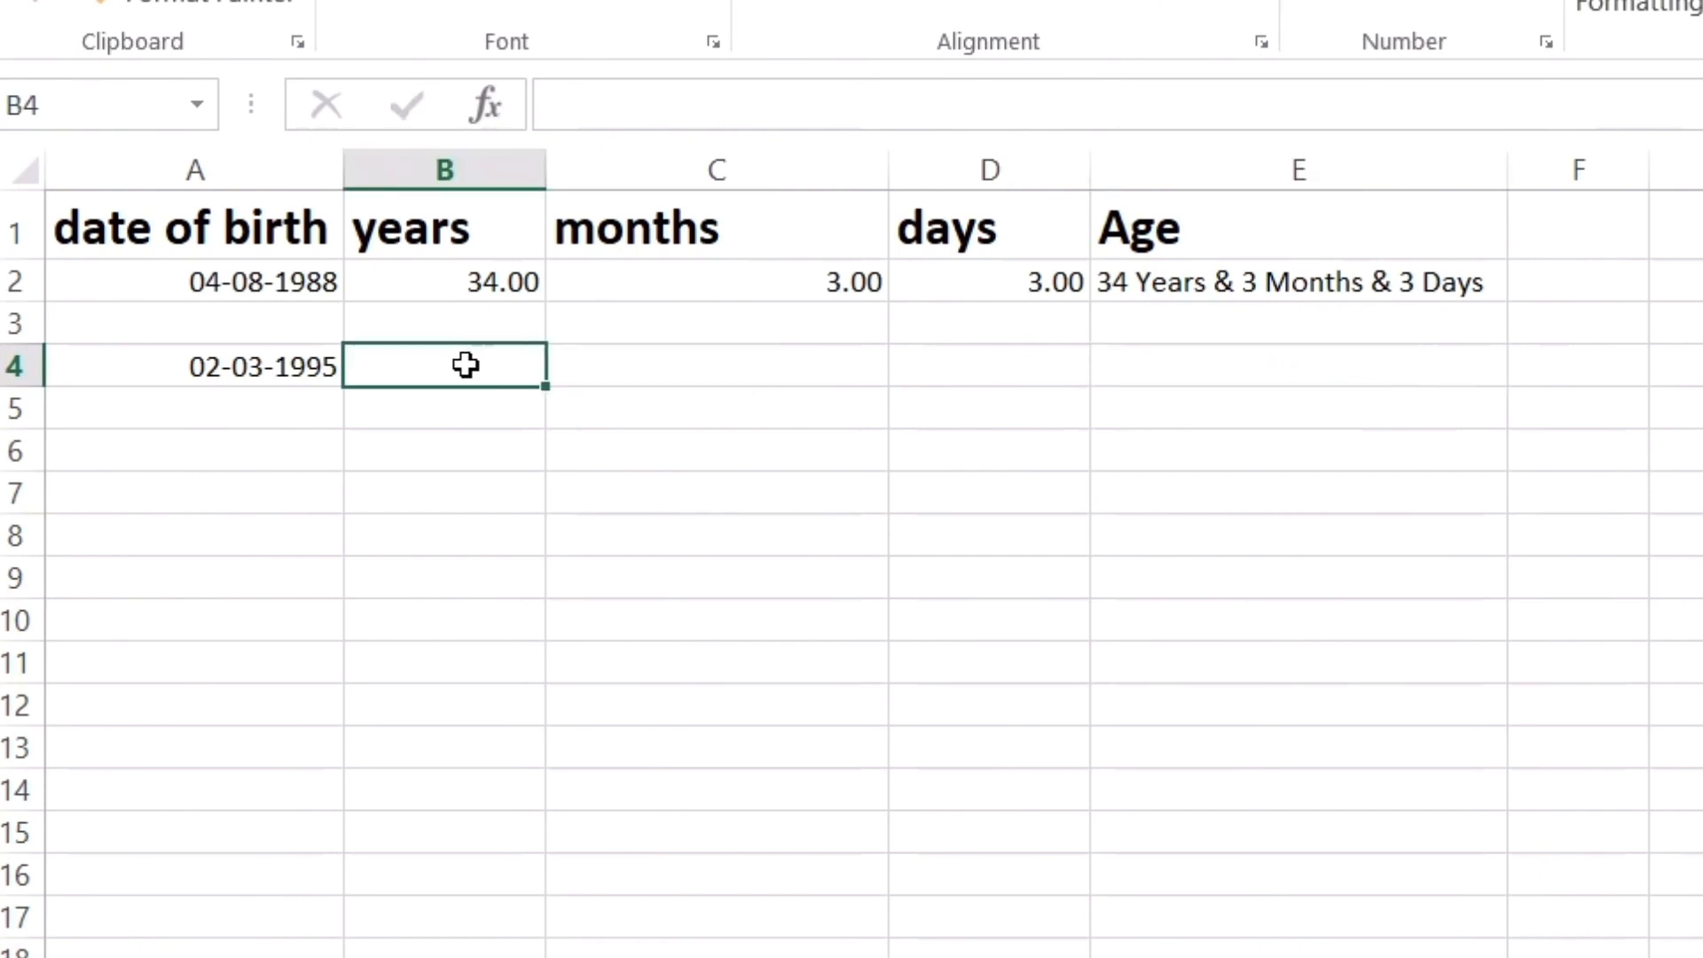
double_click(466, 365)
type("=")
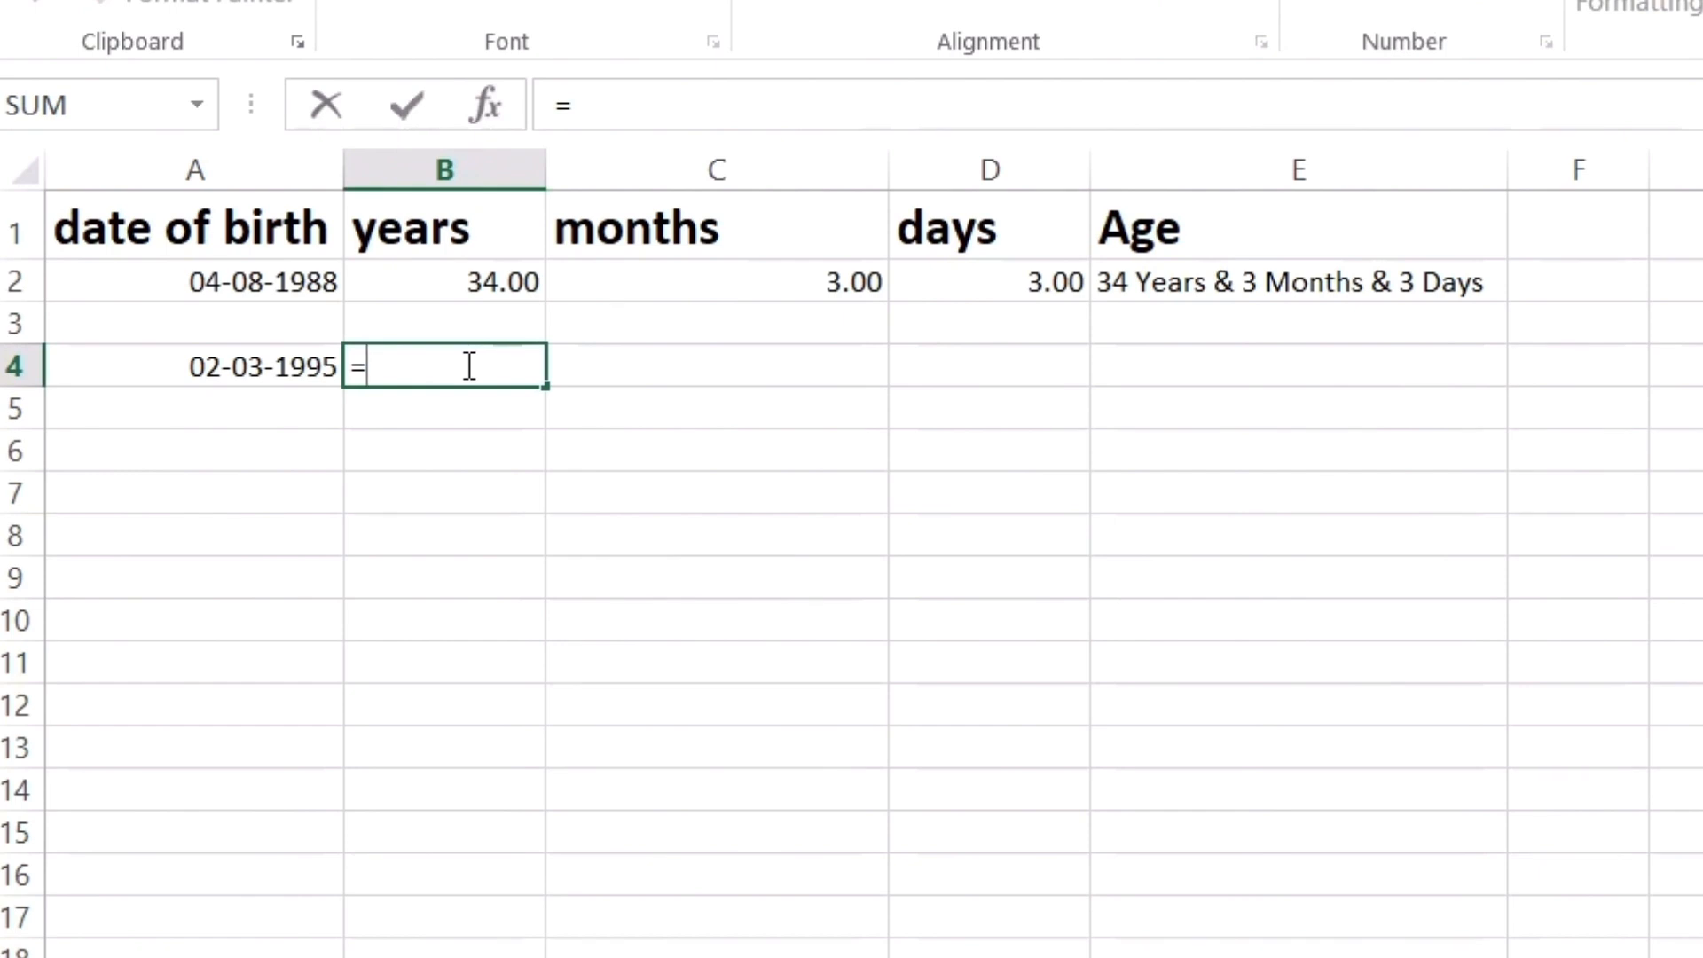
type("datedif")
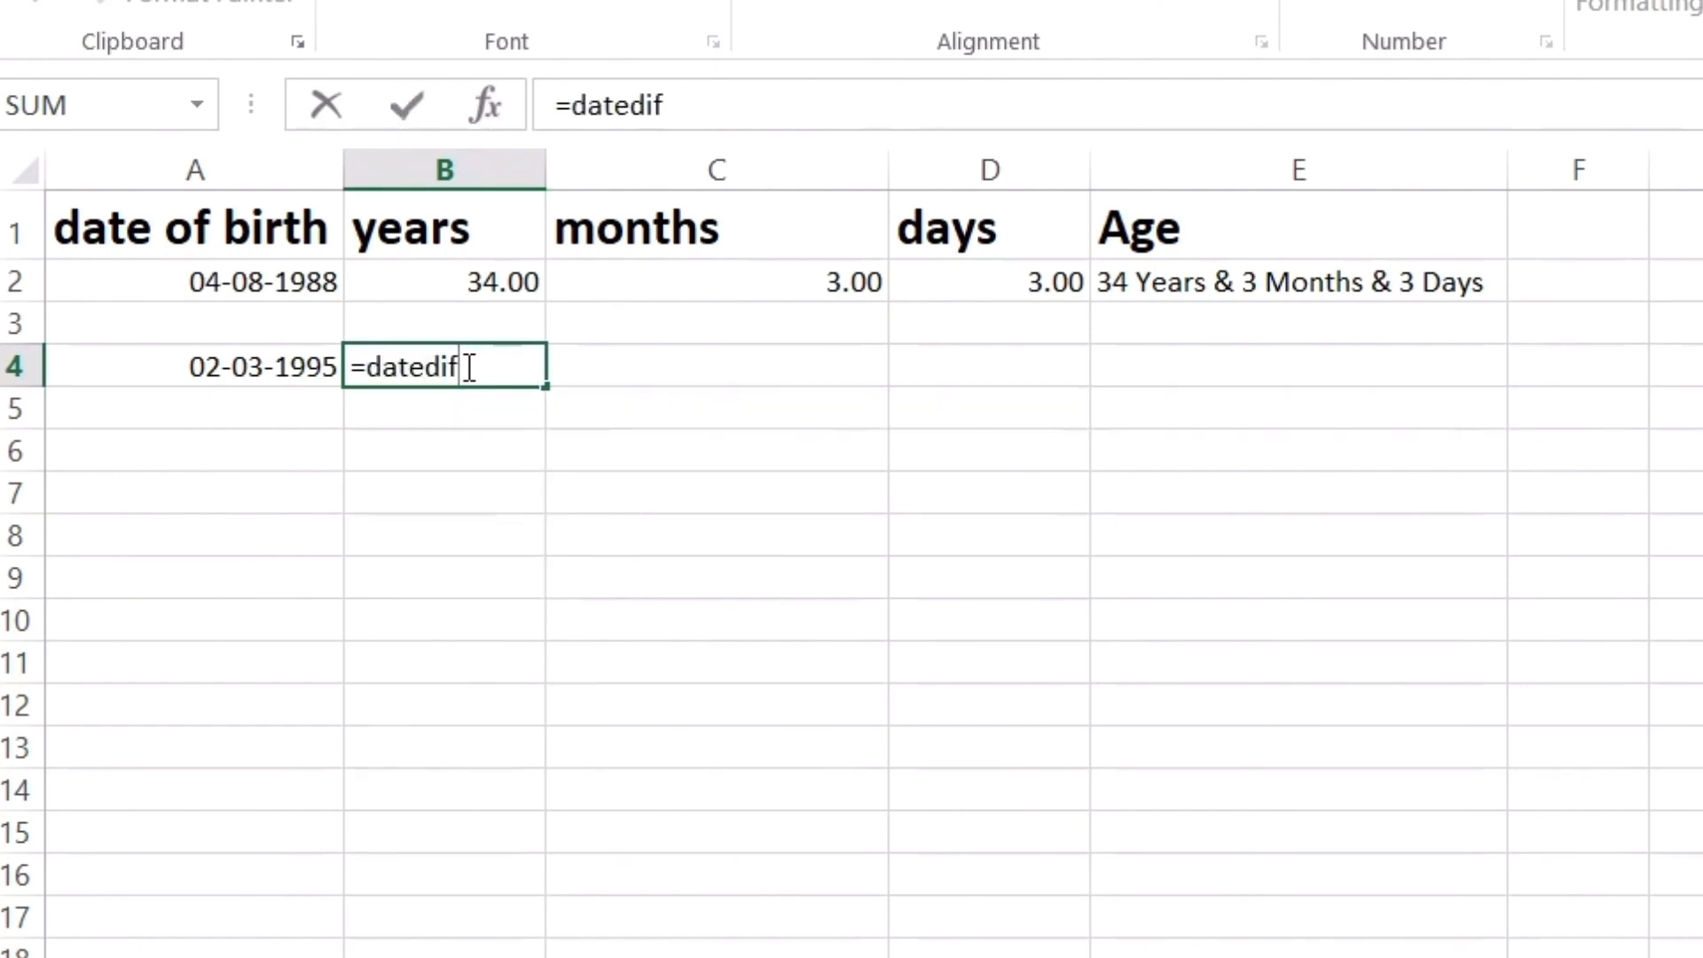
type("(")
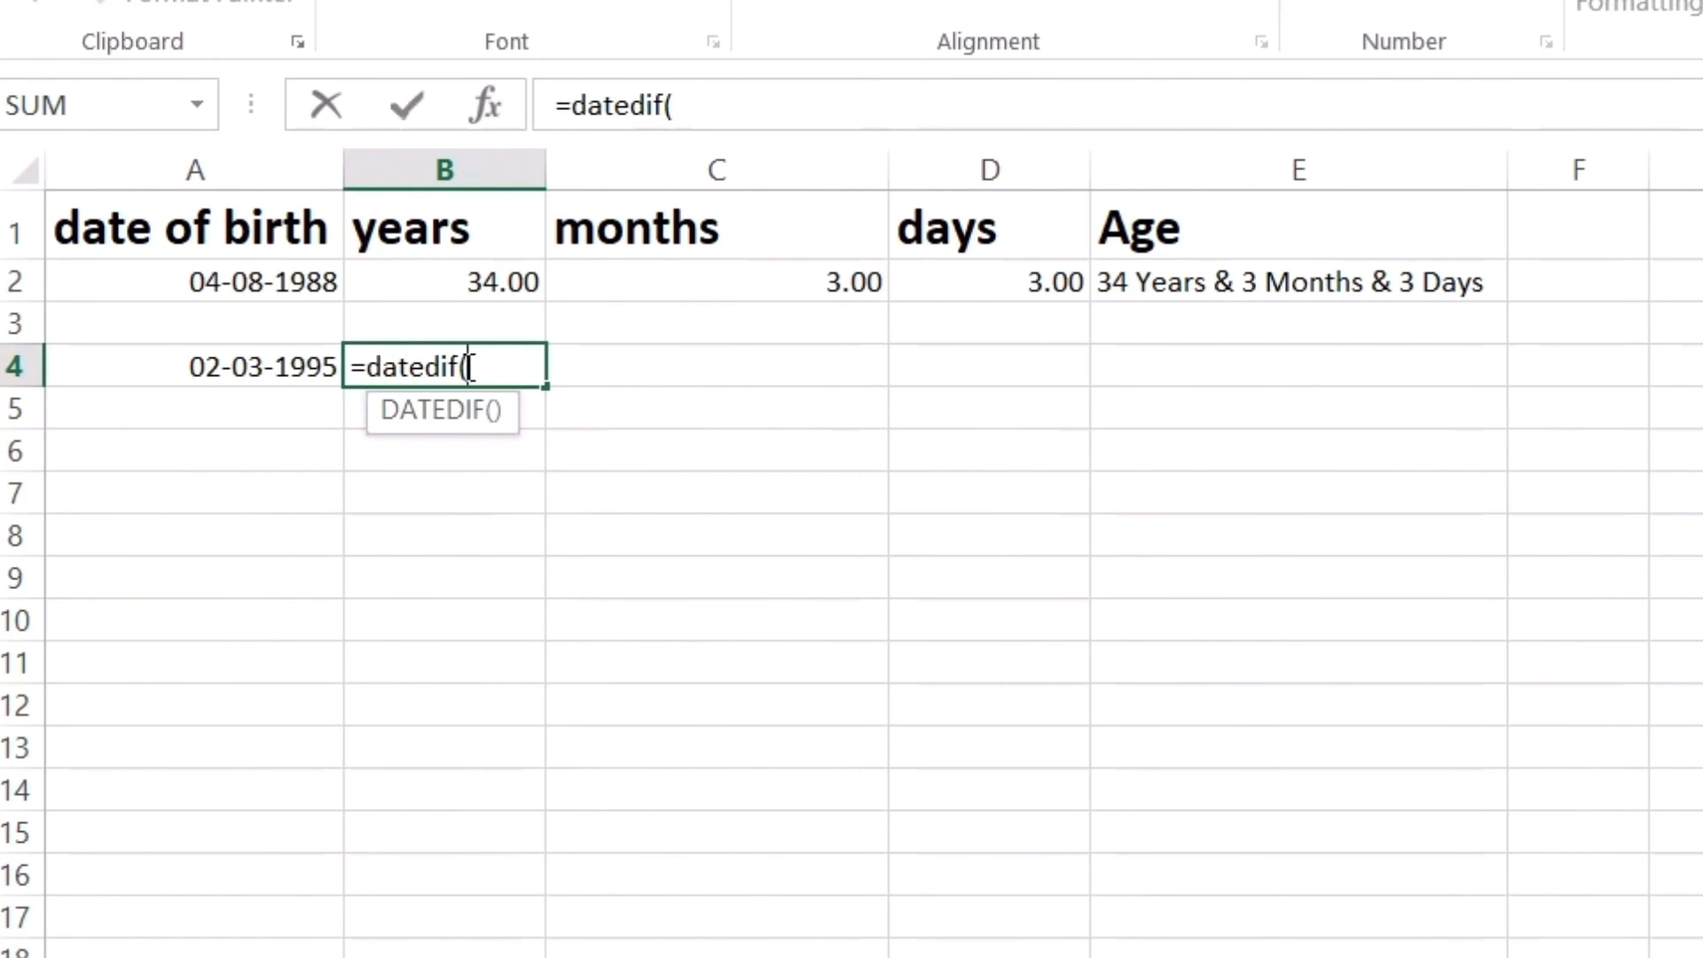
left_click(247, 366)
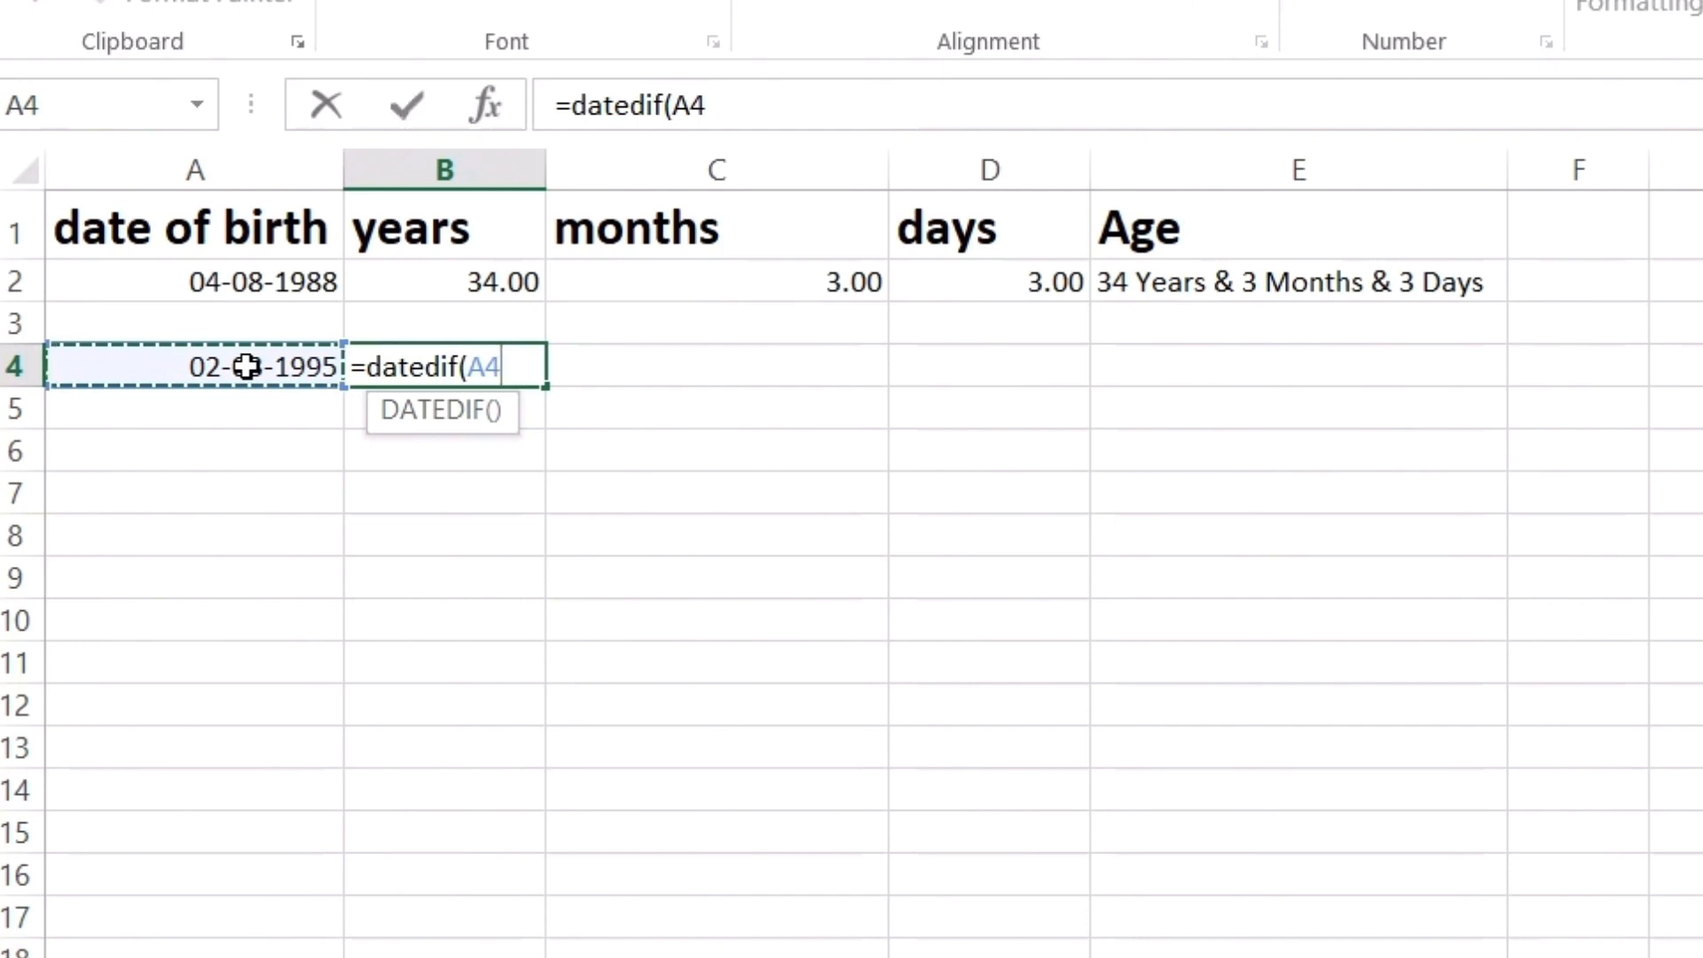
type(",")
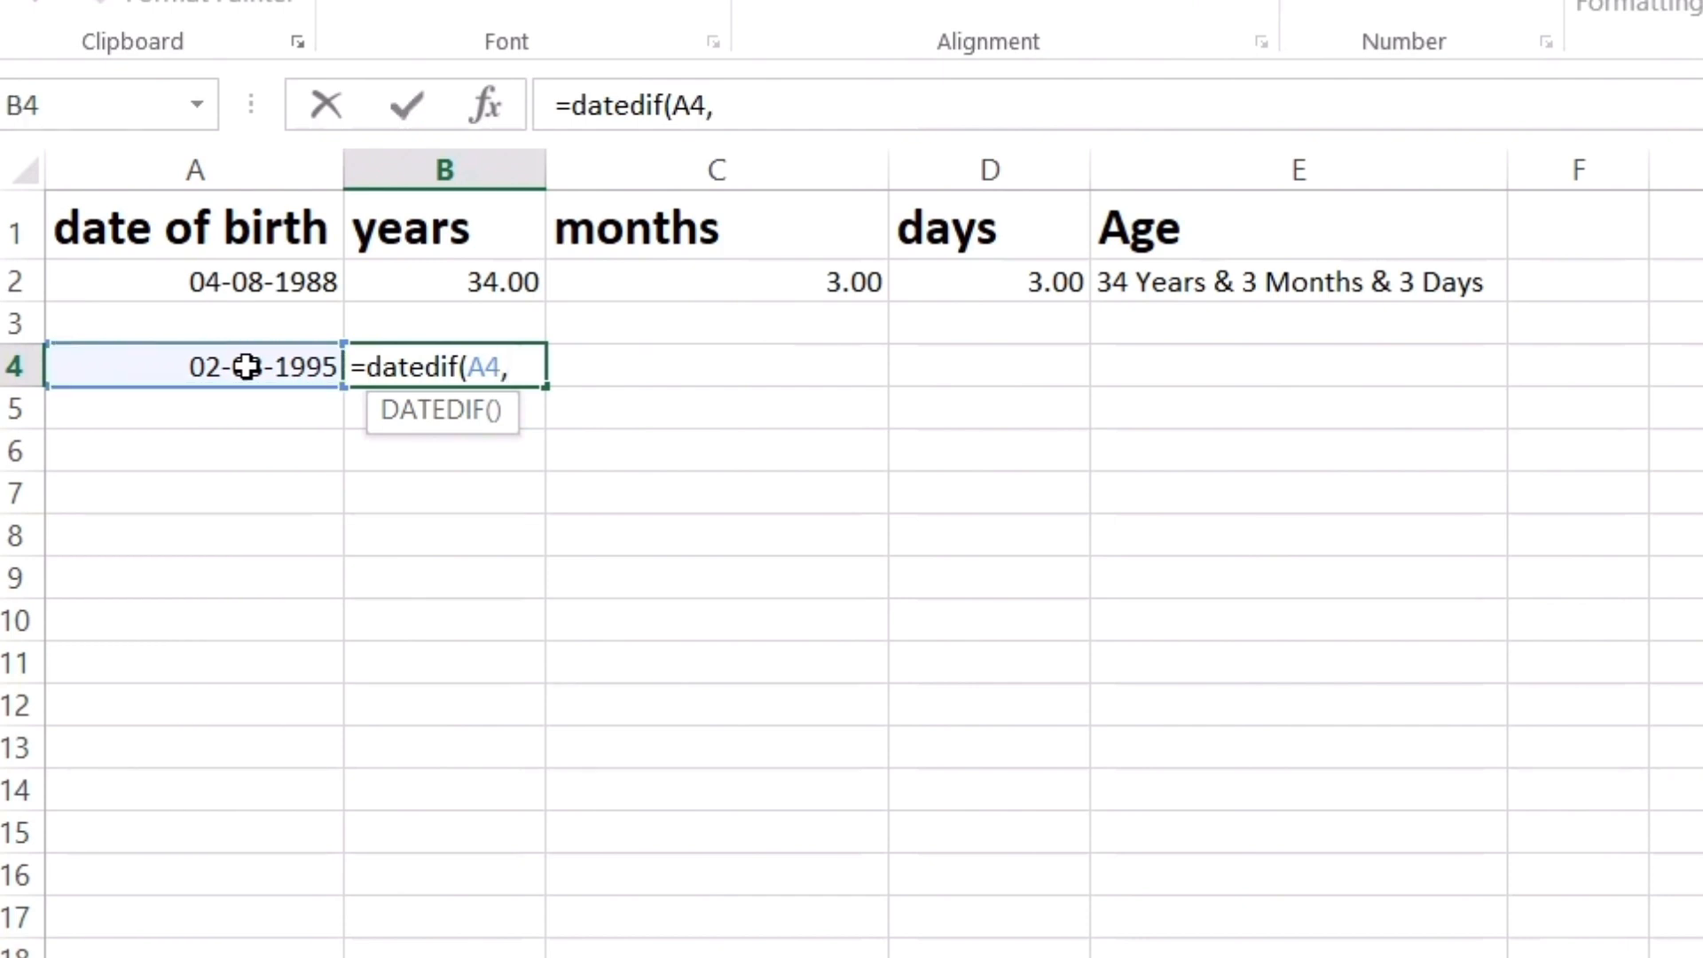
type(" toda")
key("BackSpace")
type("day")
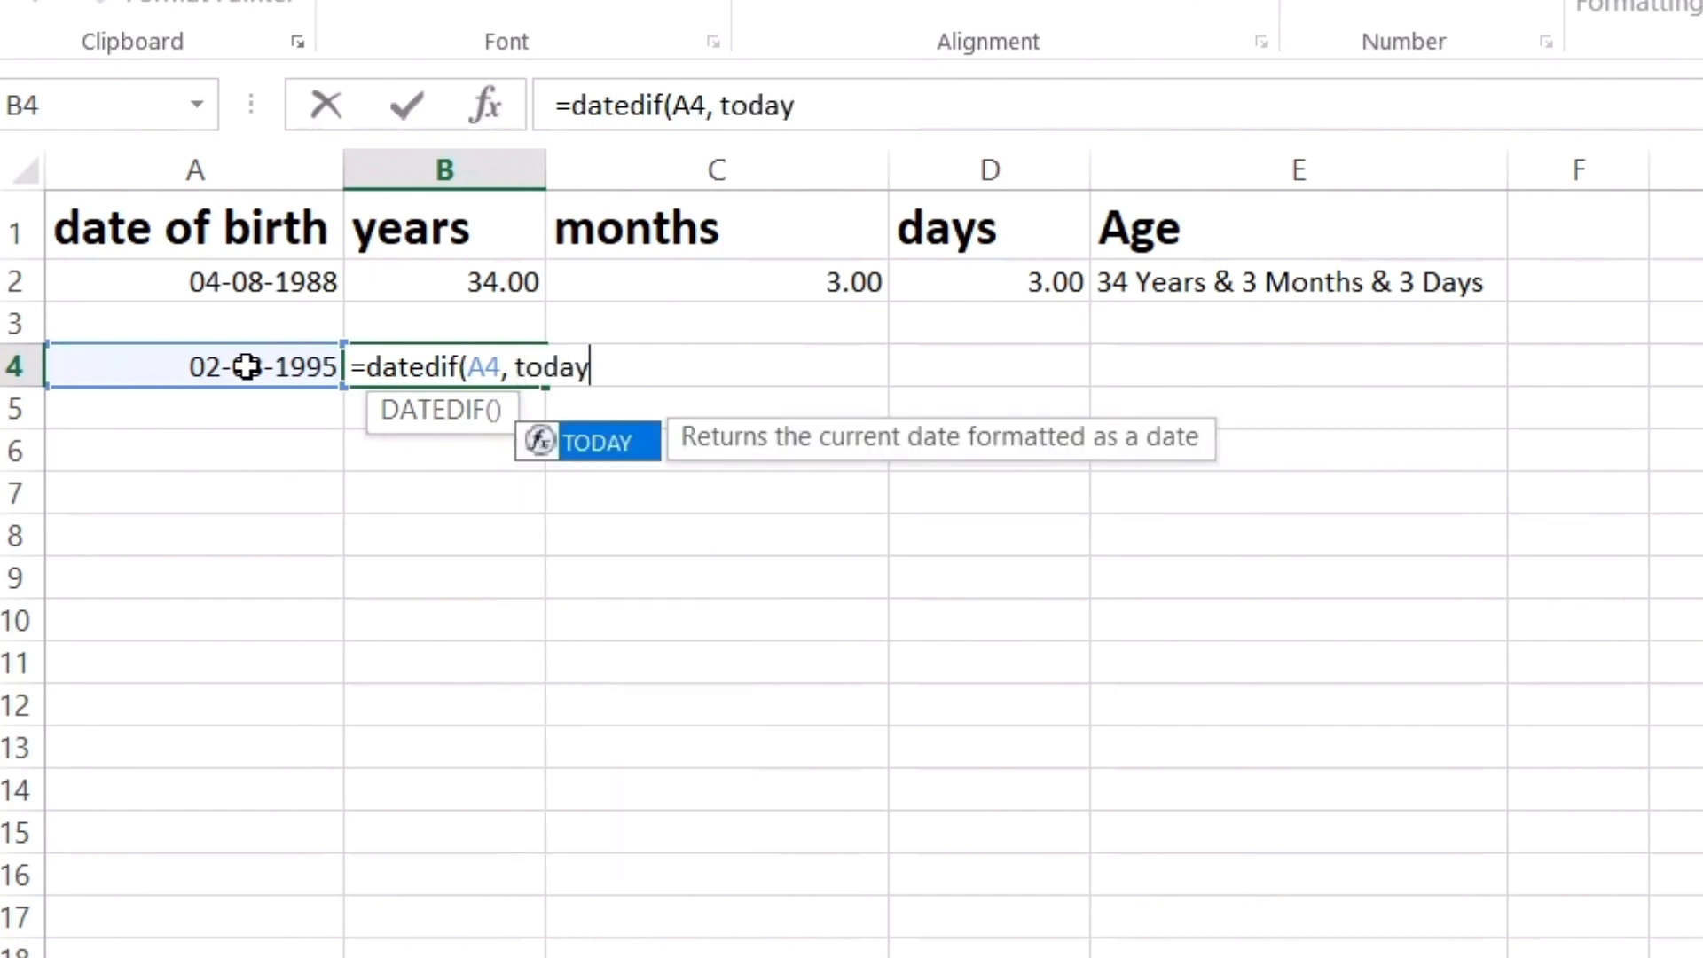
double_click(588, 445)
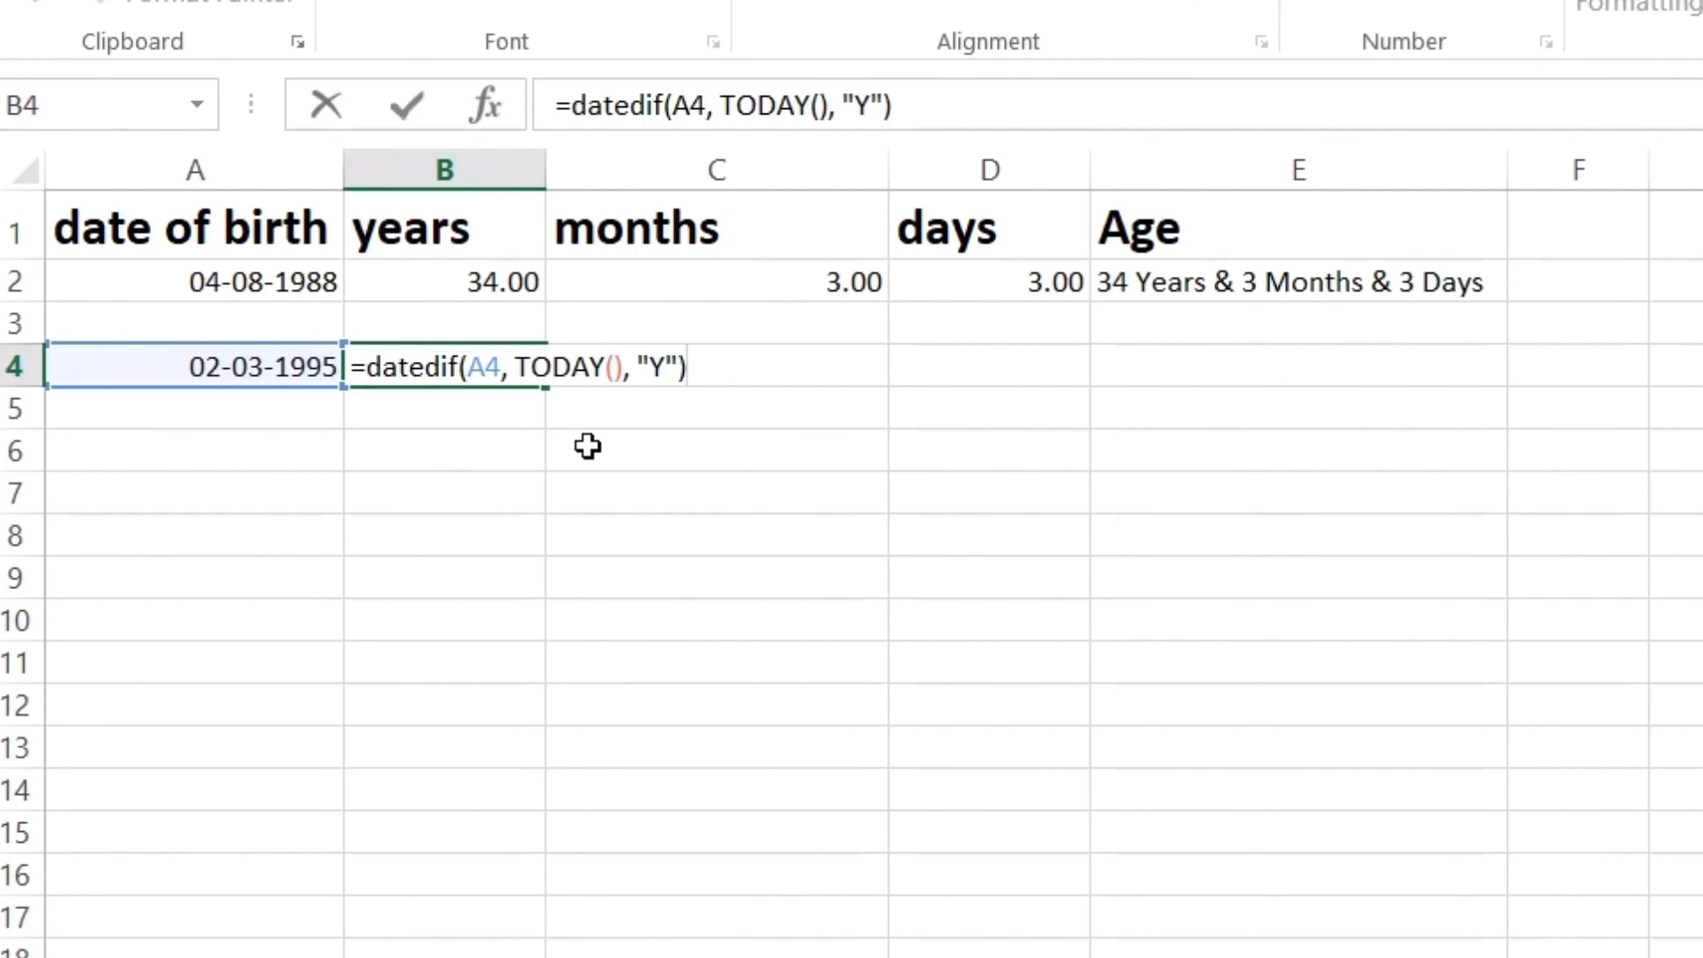
key("Return")
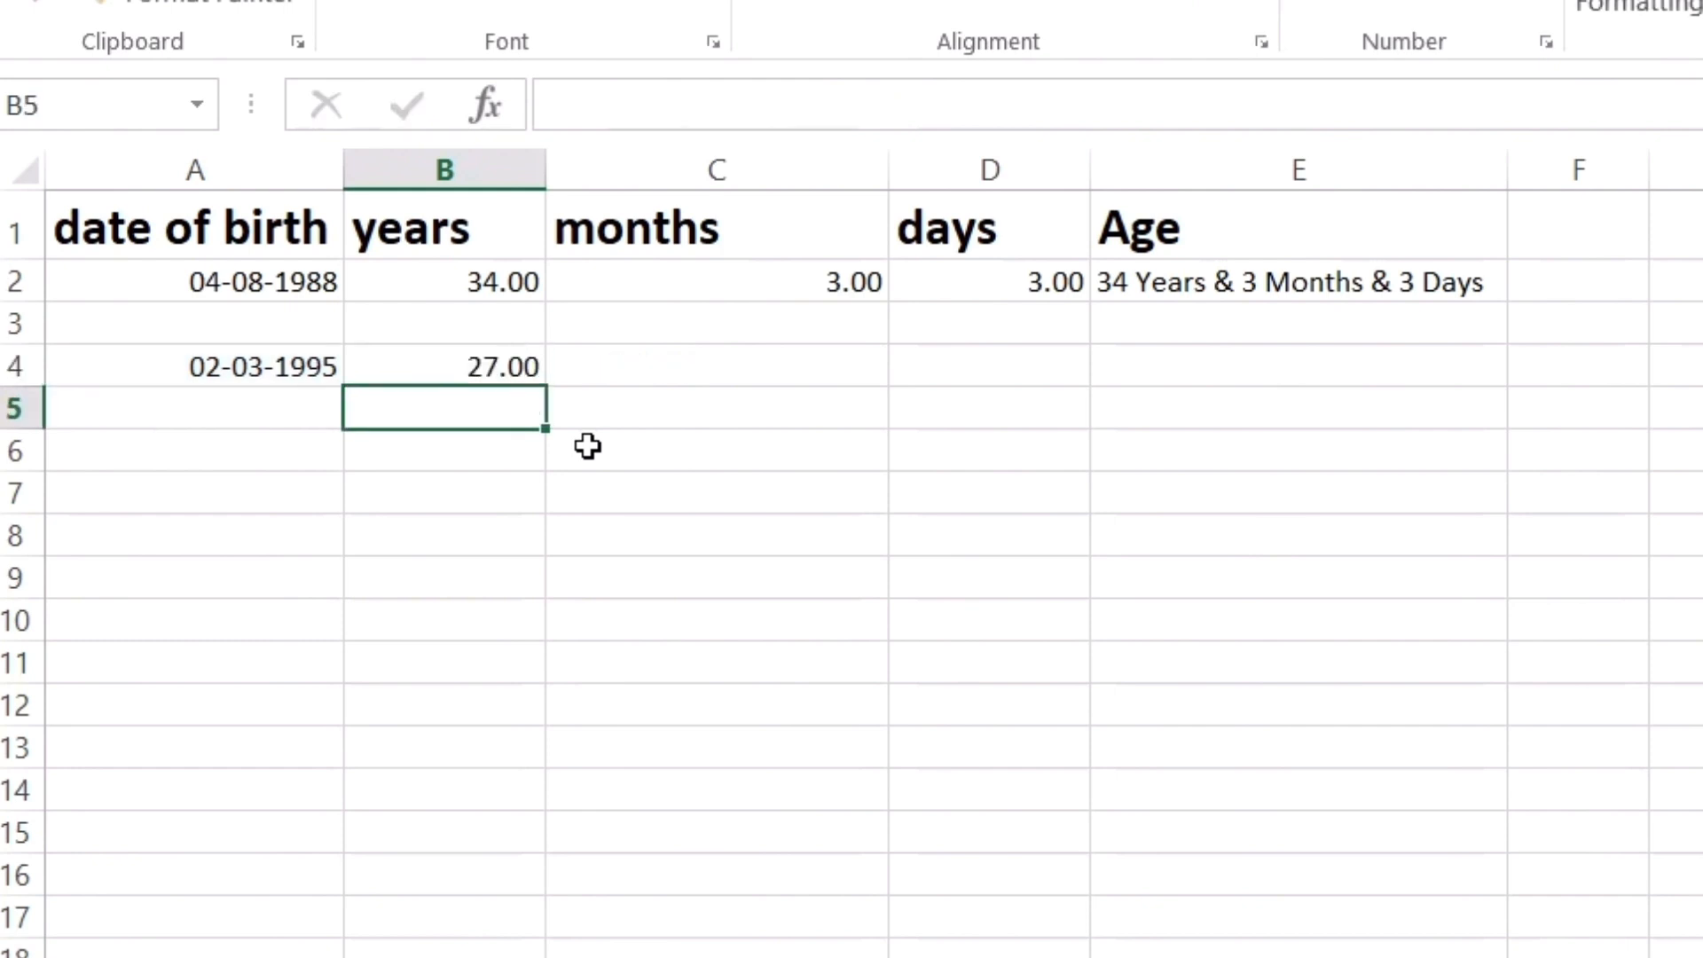
Step: Copy the years formula from B4 into C4 and set its start date reference to A4
left_click(432, 372)
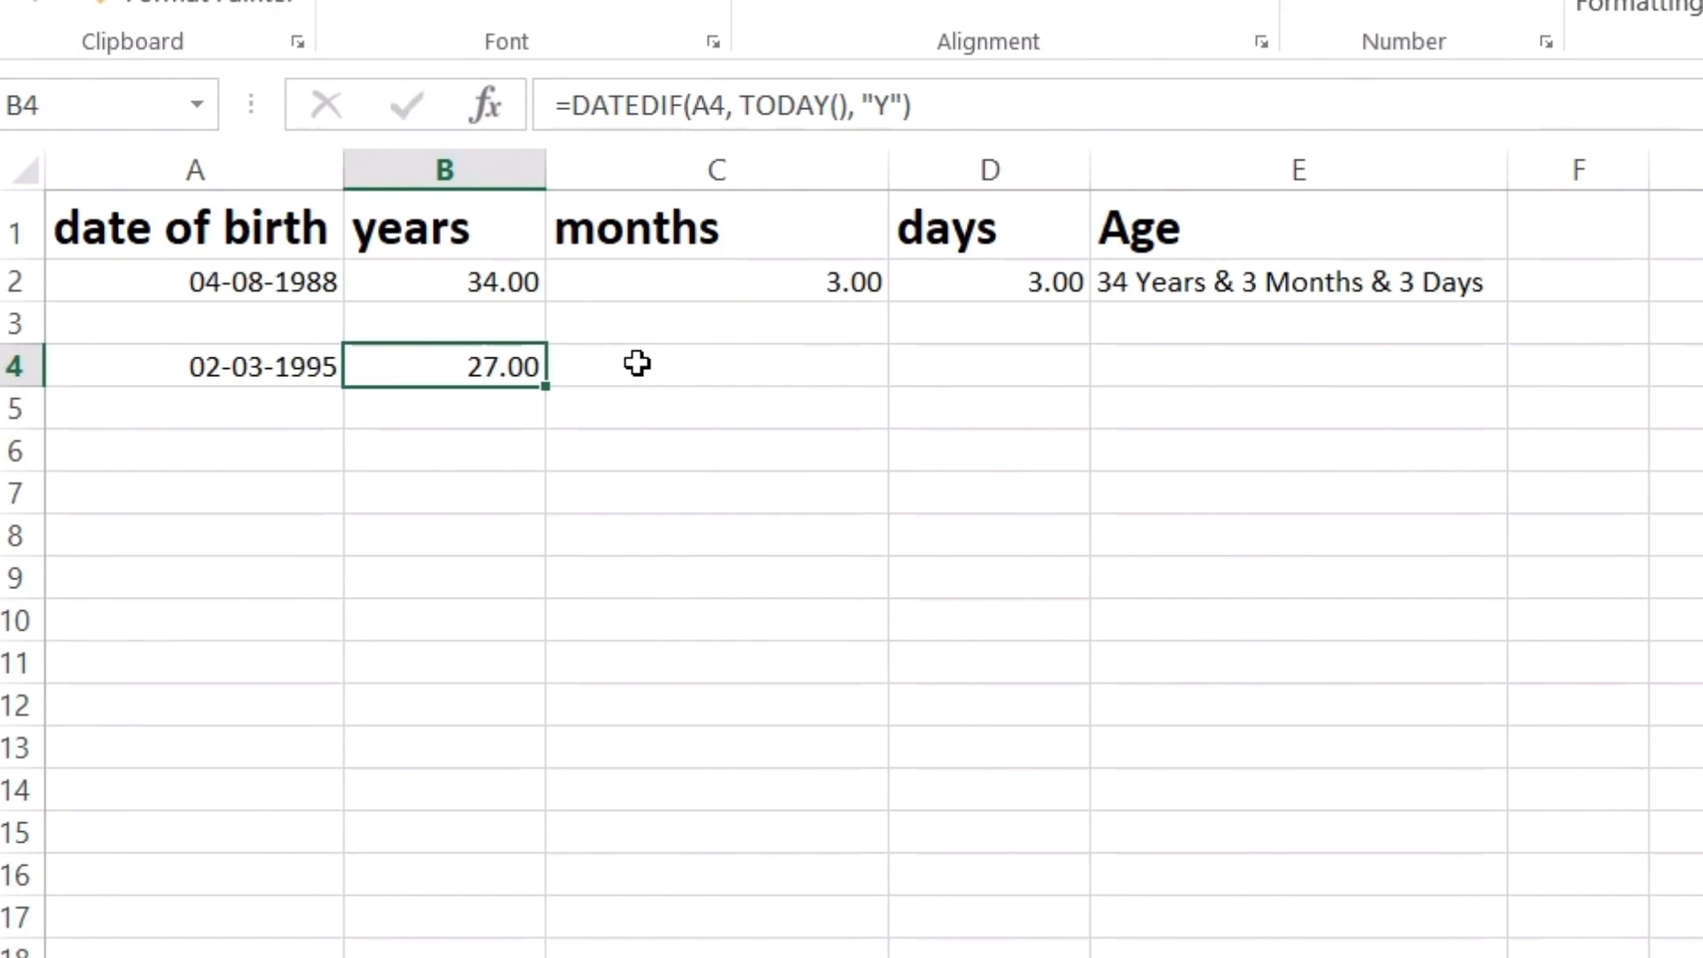
key("ctrl+c")
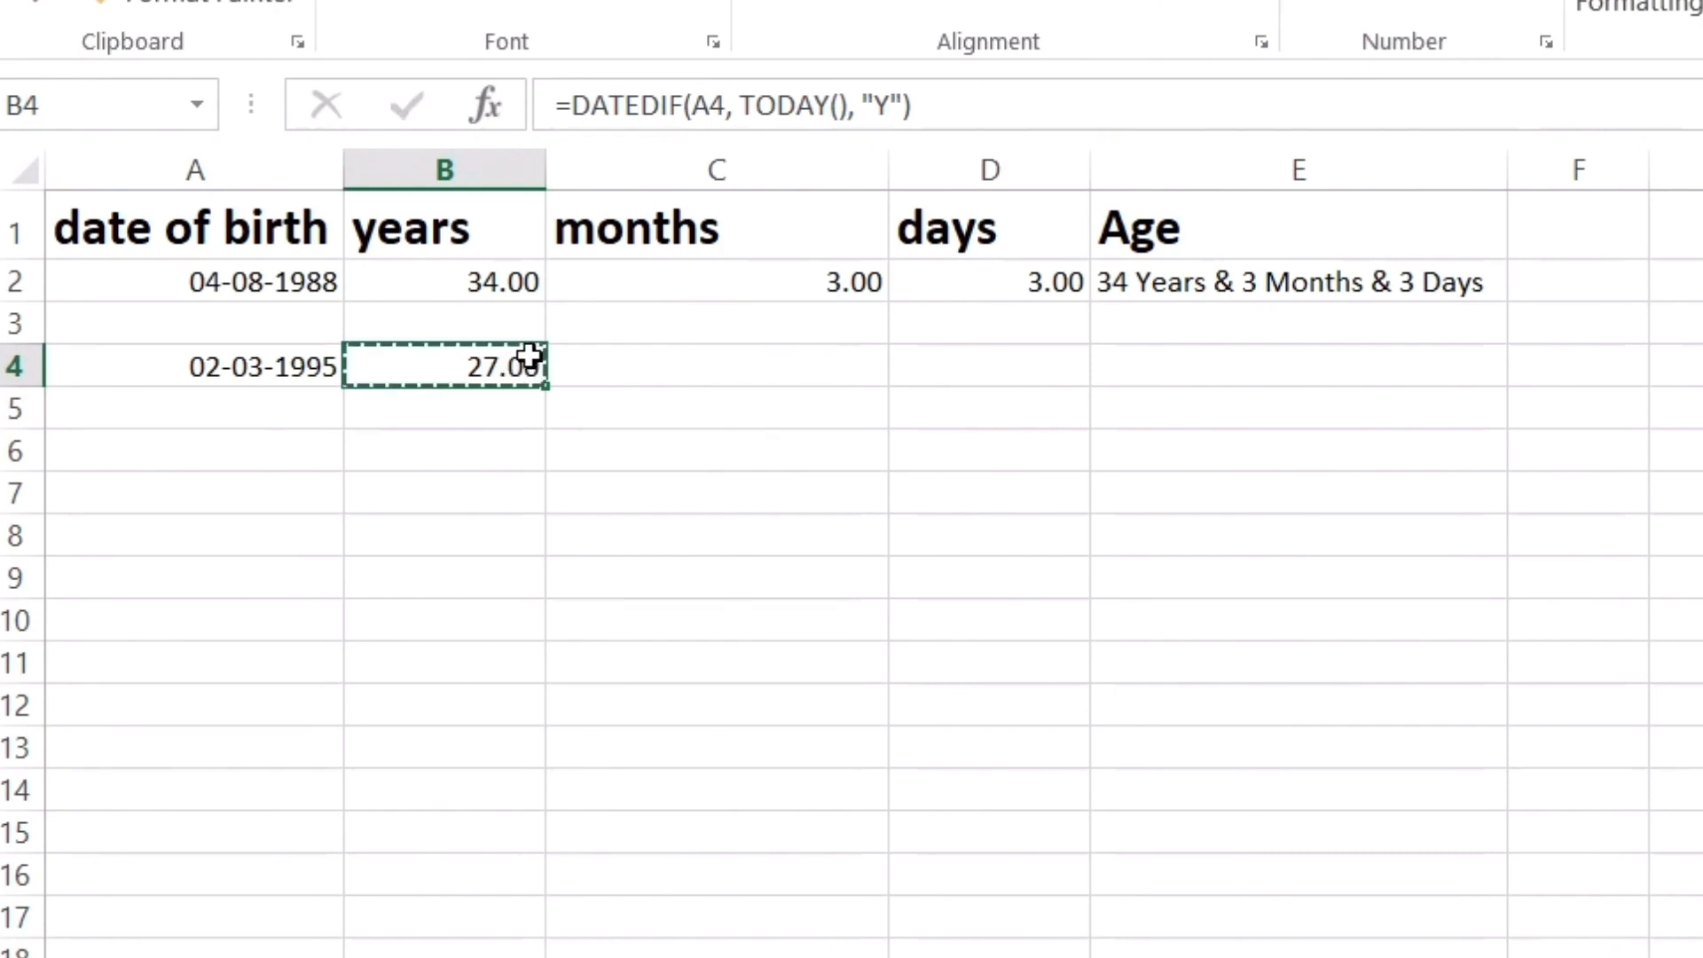
left_click(696, 361)
key("ctrl+v")
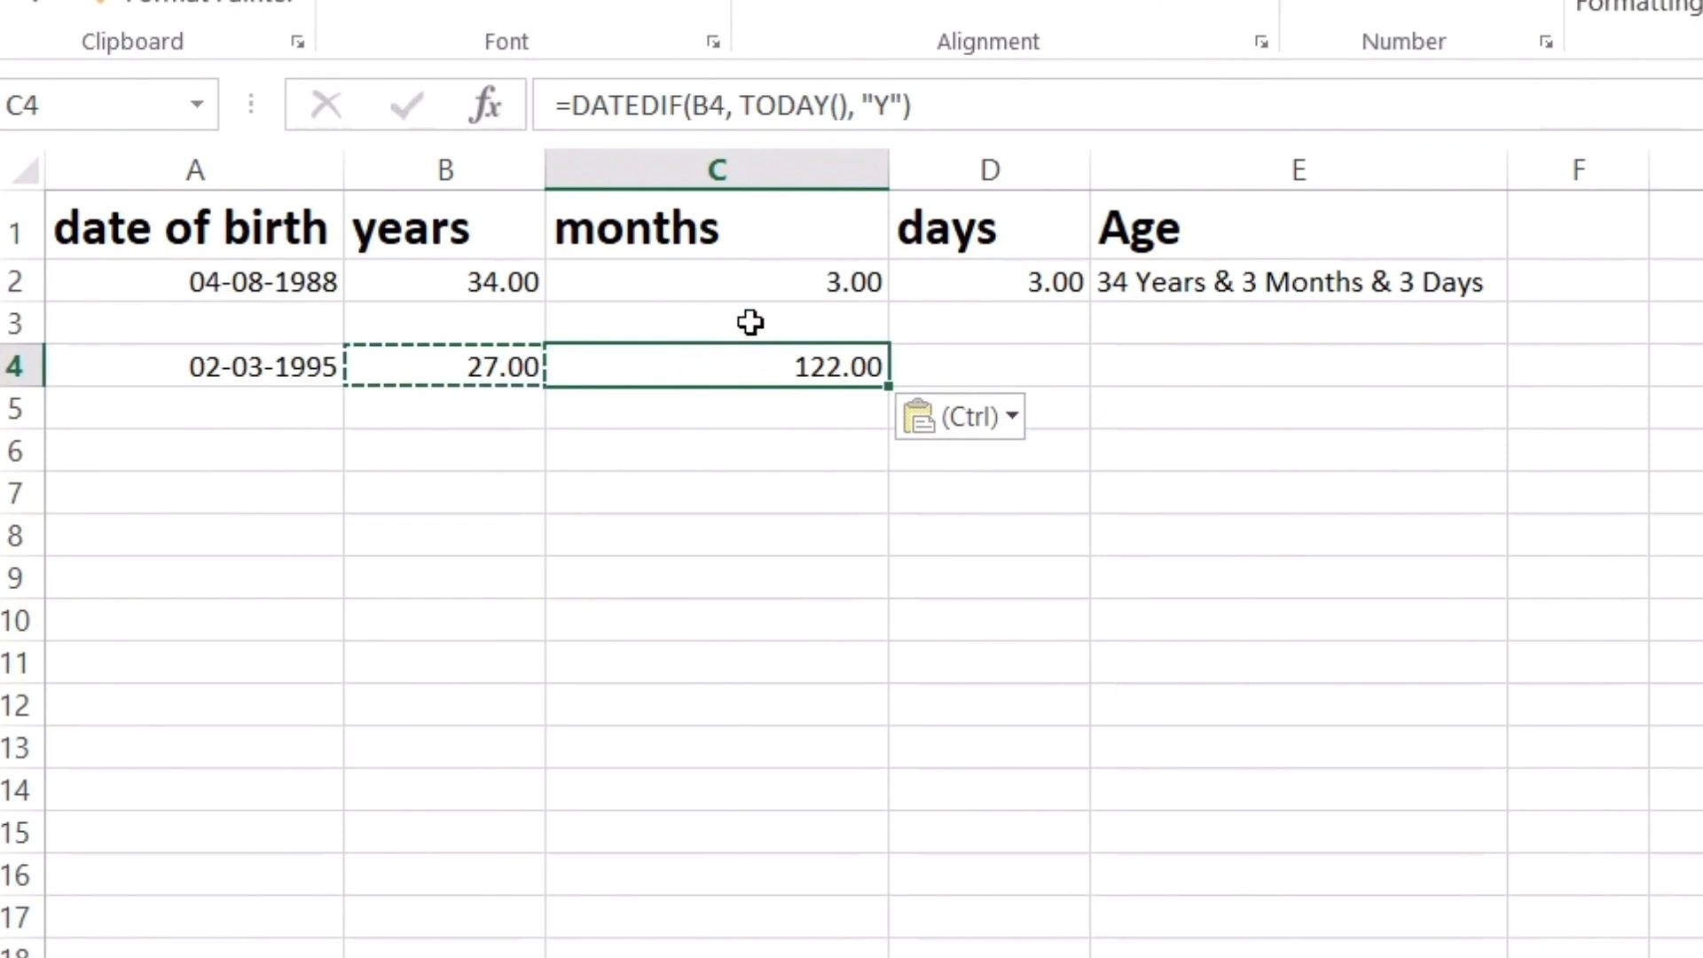
left_click(694, 105)
key("Delete")
type("A")
key("Return")
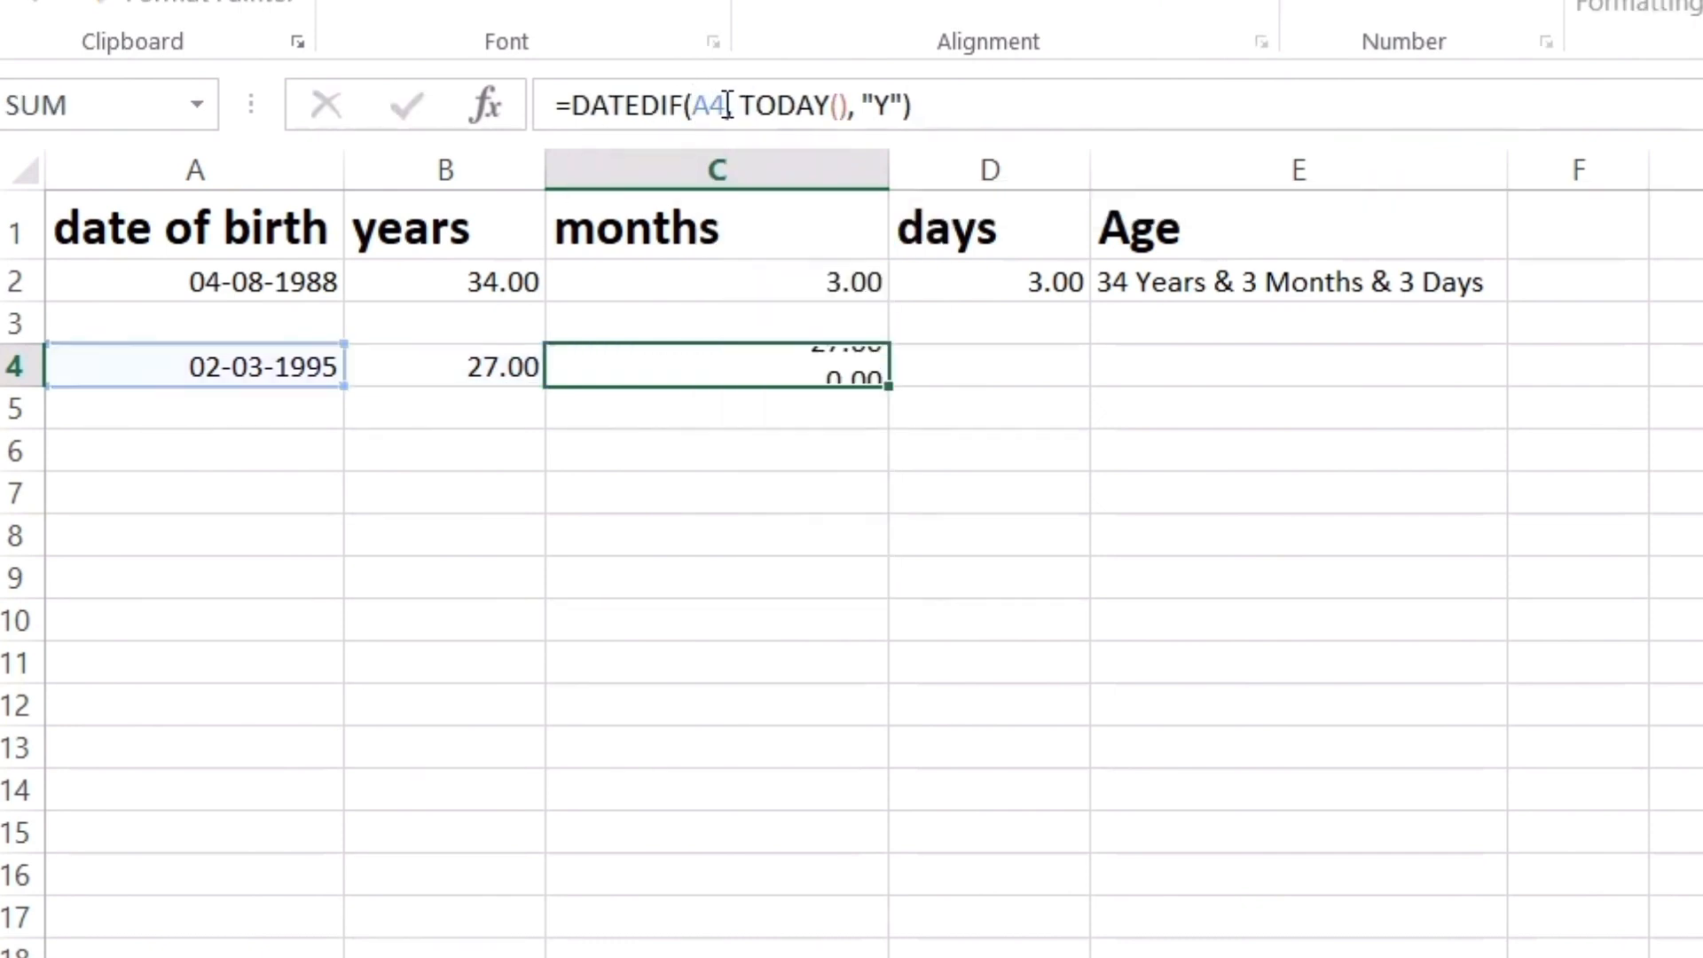
Step: Set the unit argument of the months formula in C4 to "YM"
left_click(776, 366)
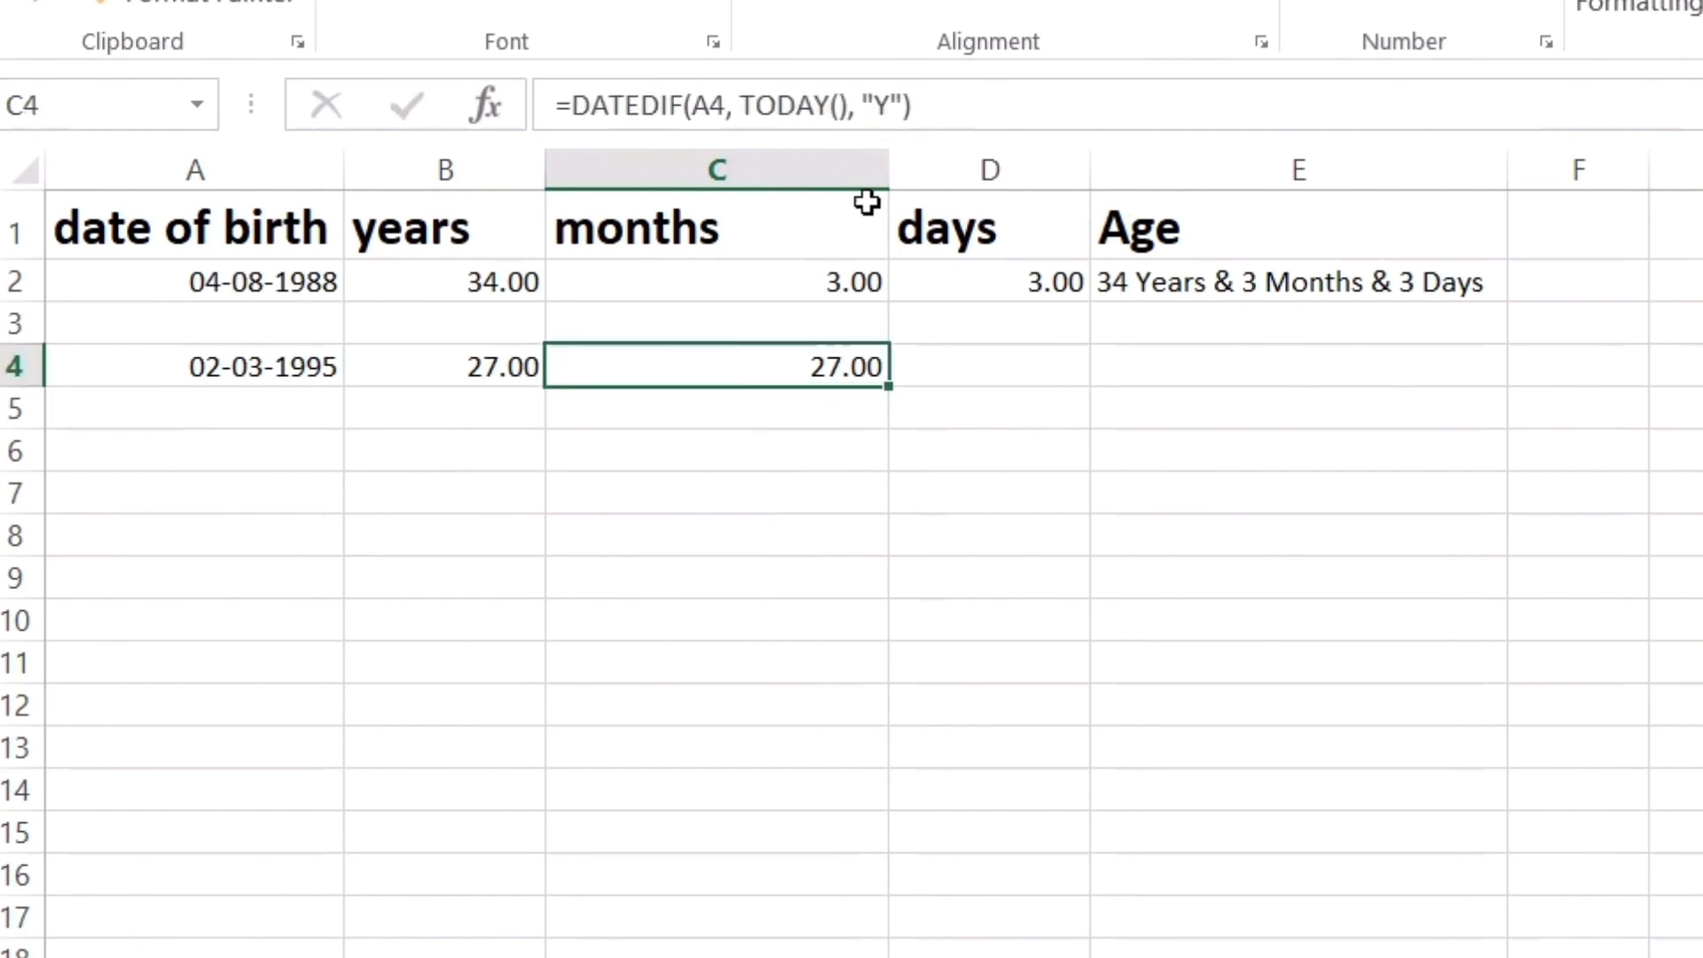
left_click(878, 106)
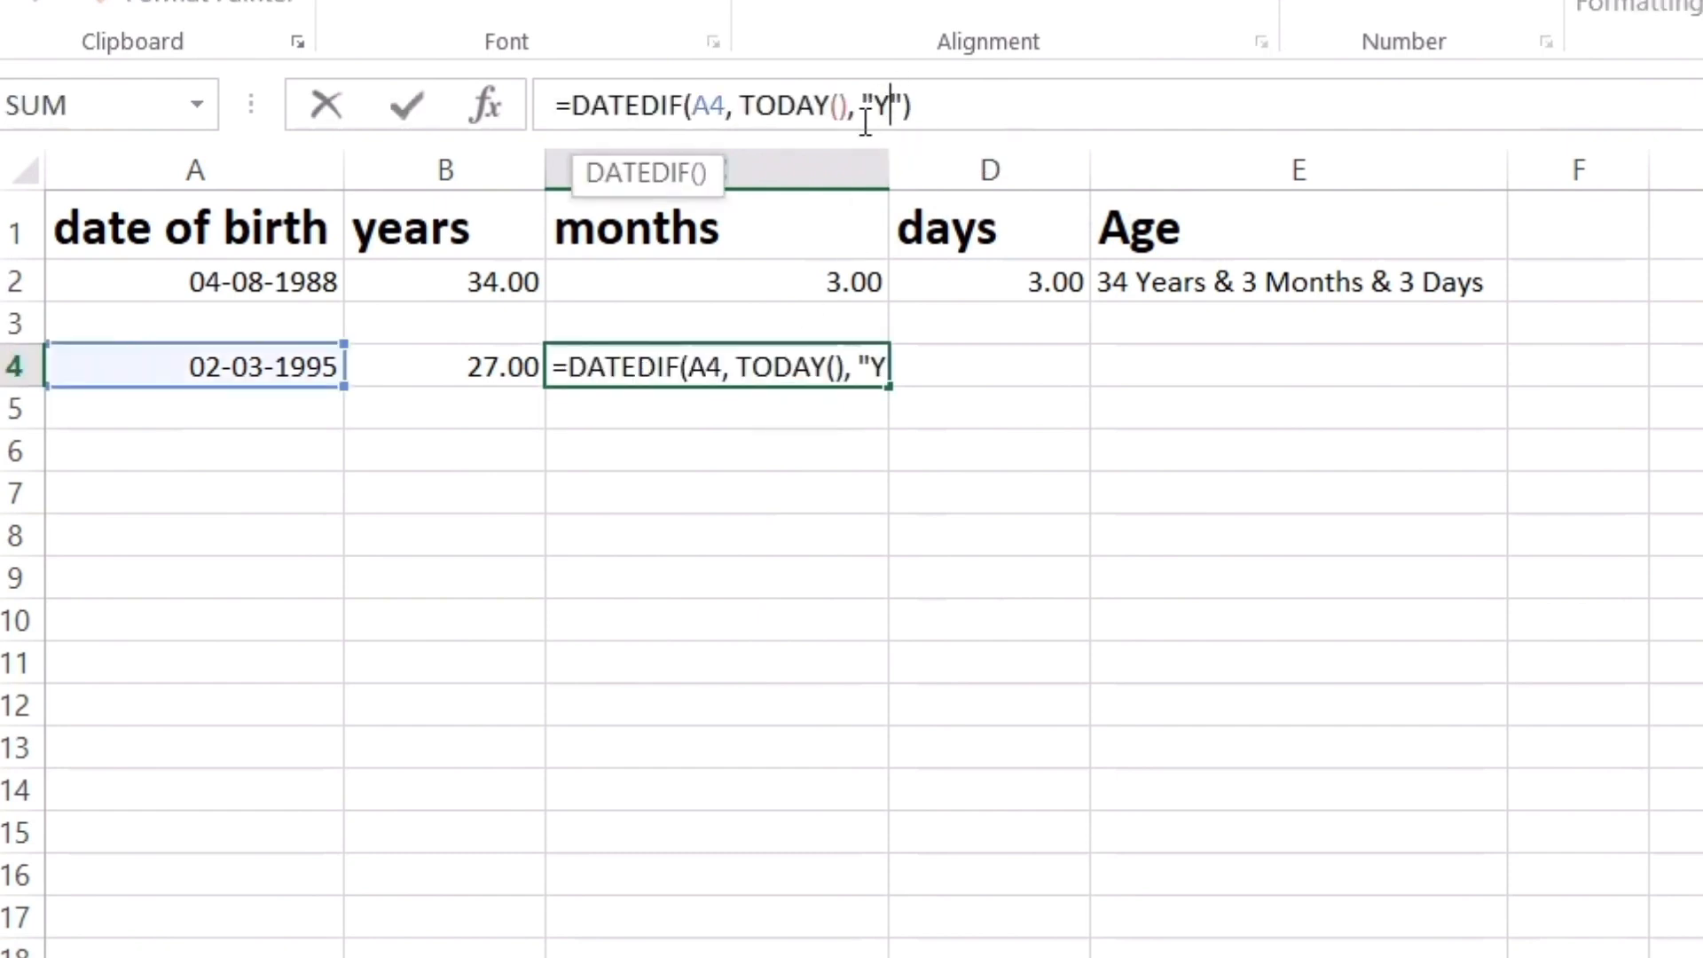
type("M")
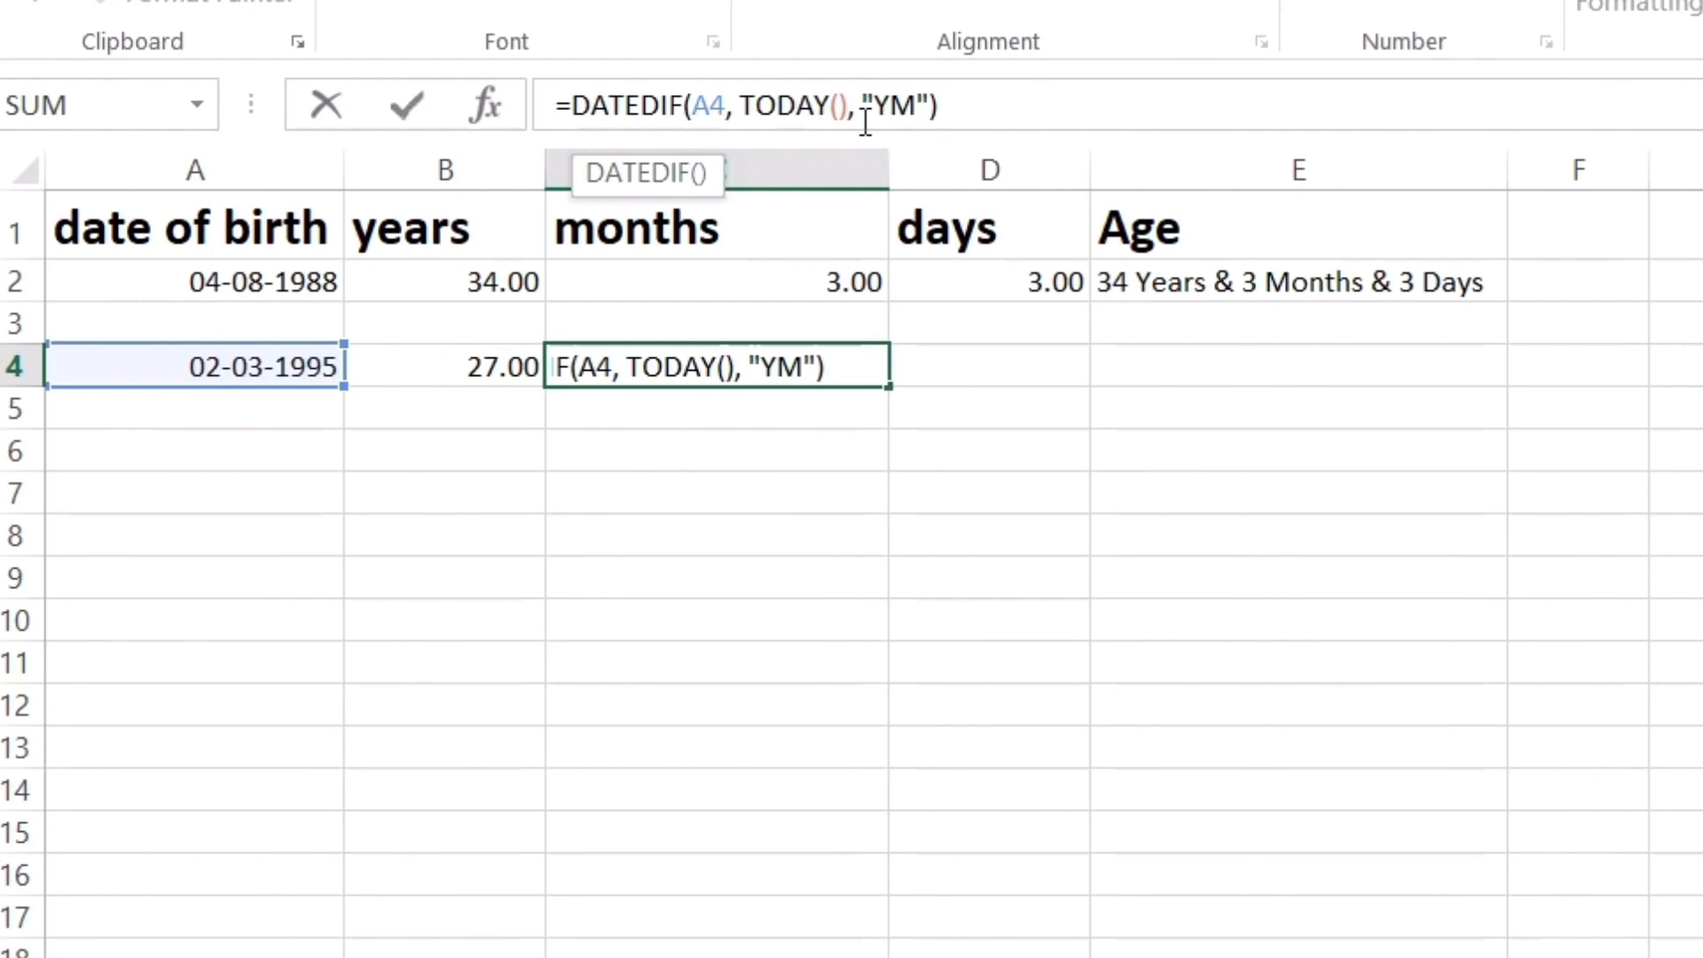
key("Return")
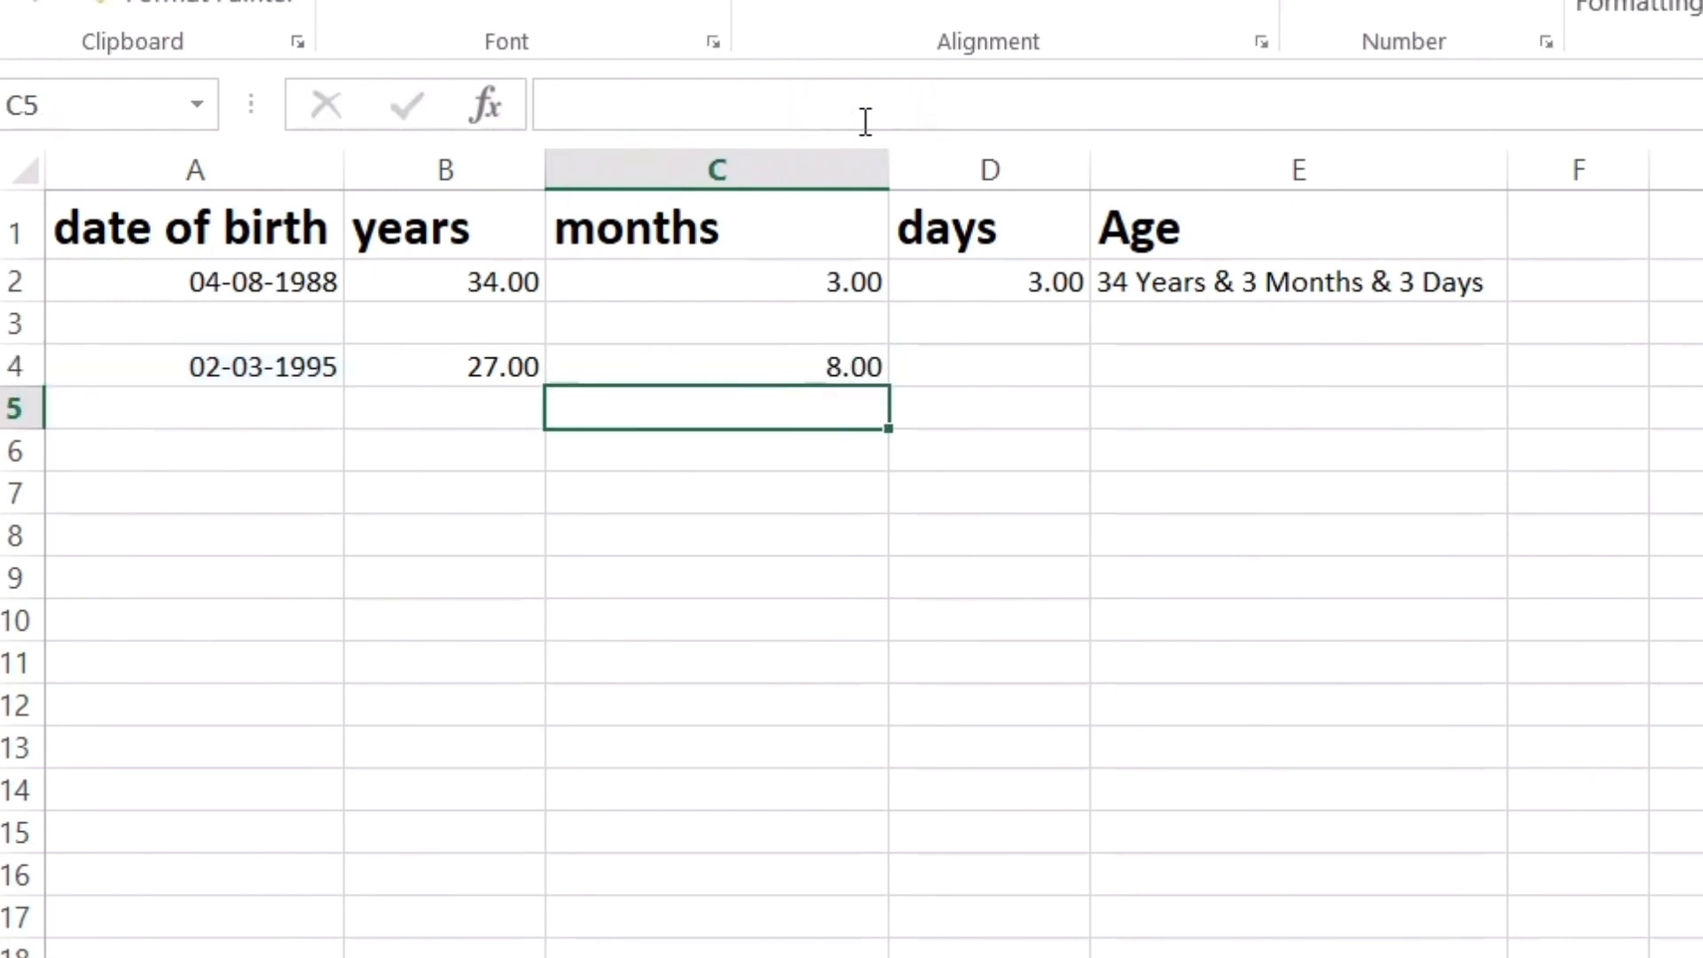
Step: Copy the months formula from C4 into D4 and set its start date reference to A4
left_click(788, 358)
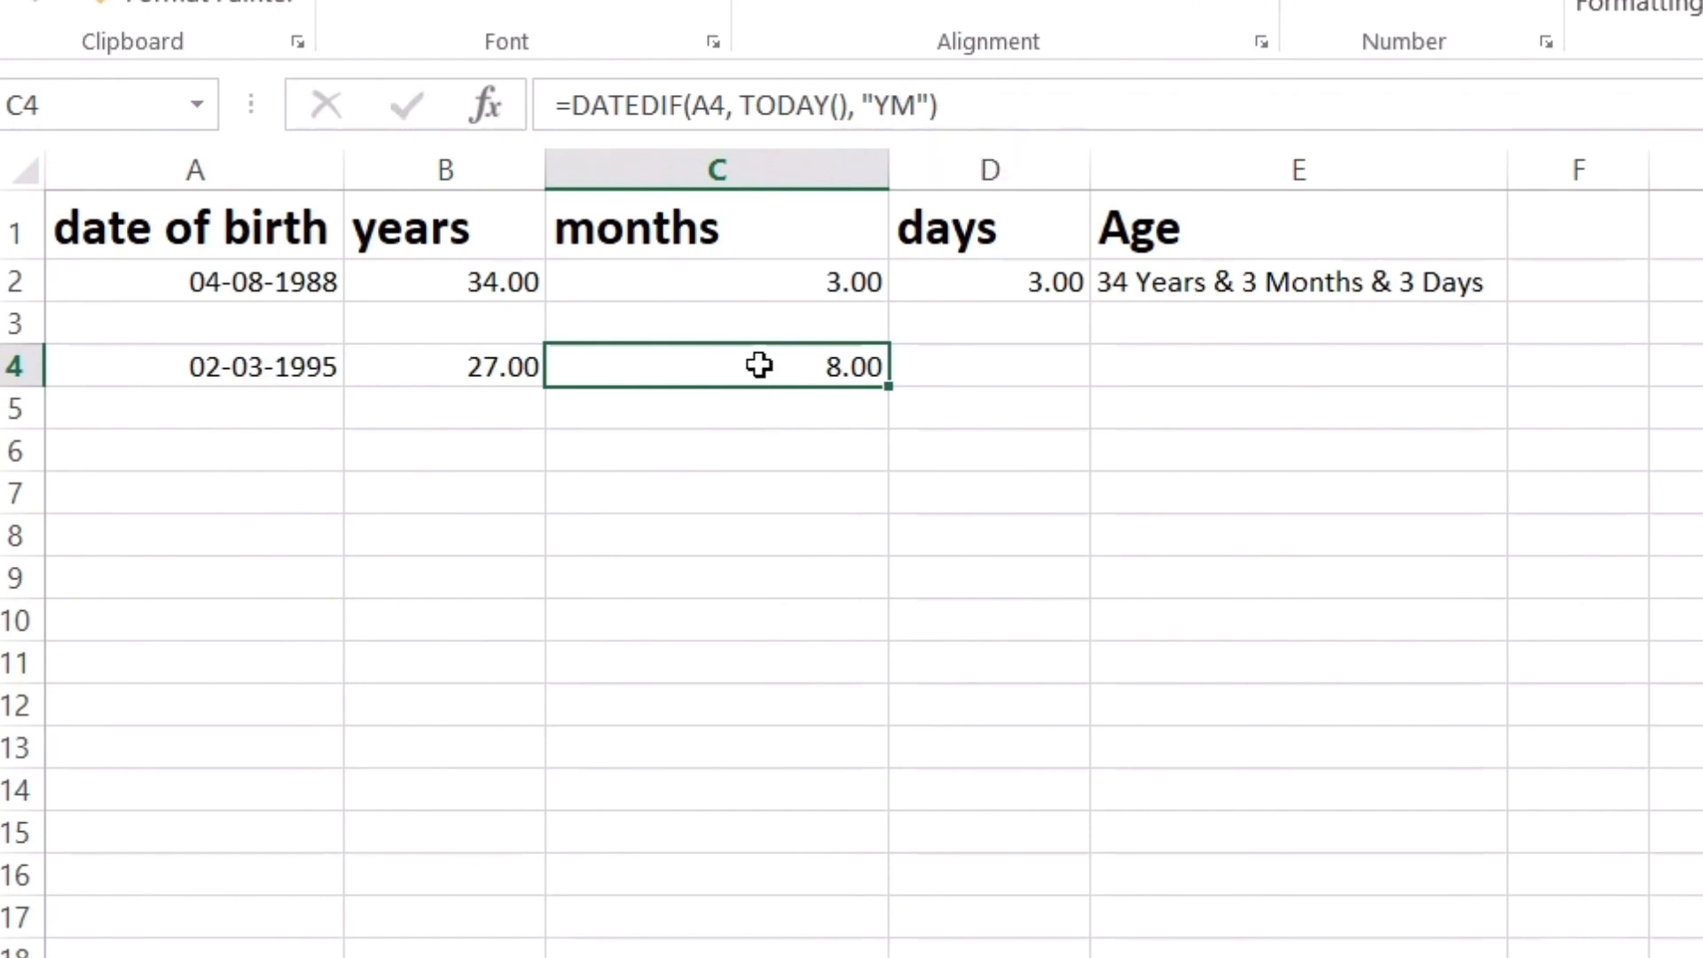
key("ctrl+c")
left_click(989, 359)
key("ctrl+v")
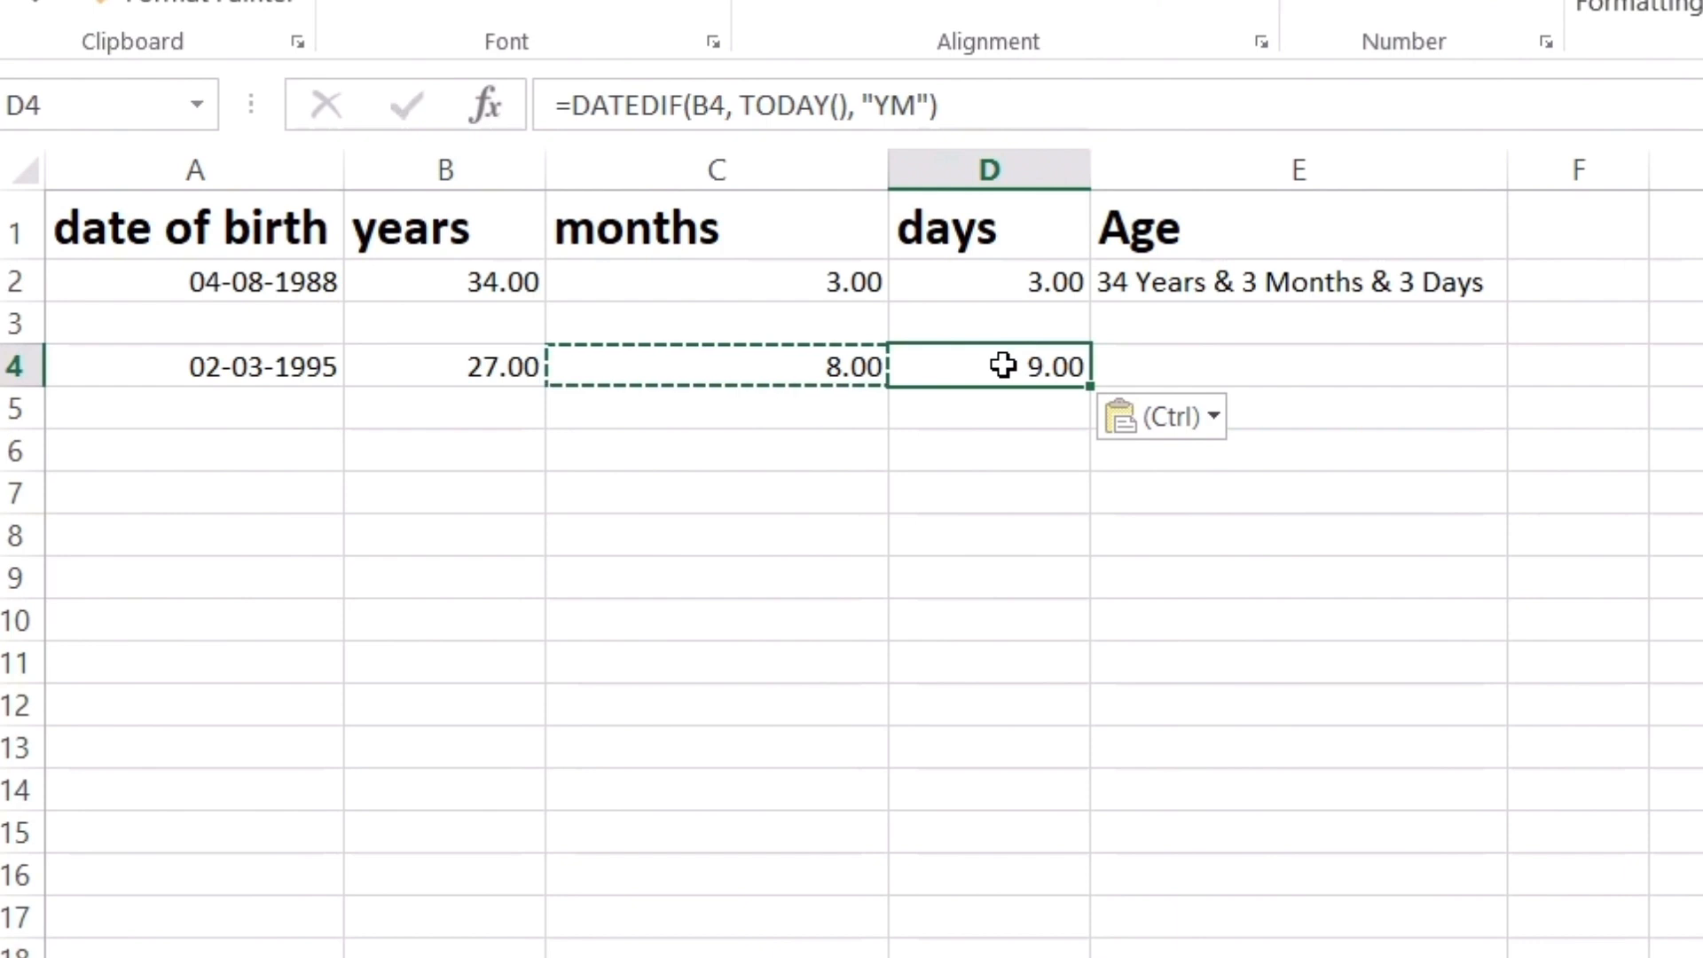
left_click(711, 105)
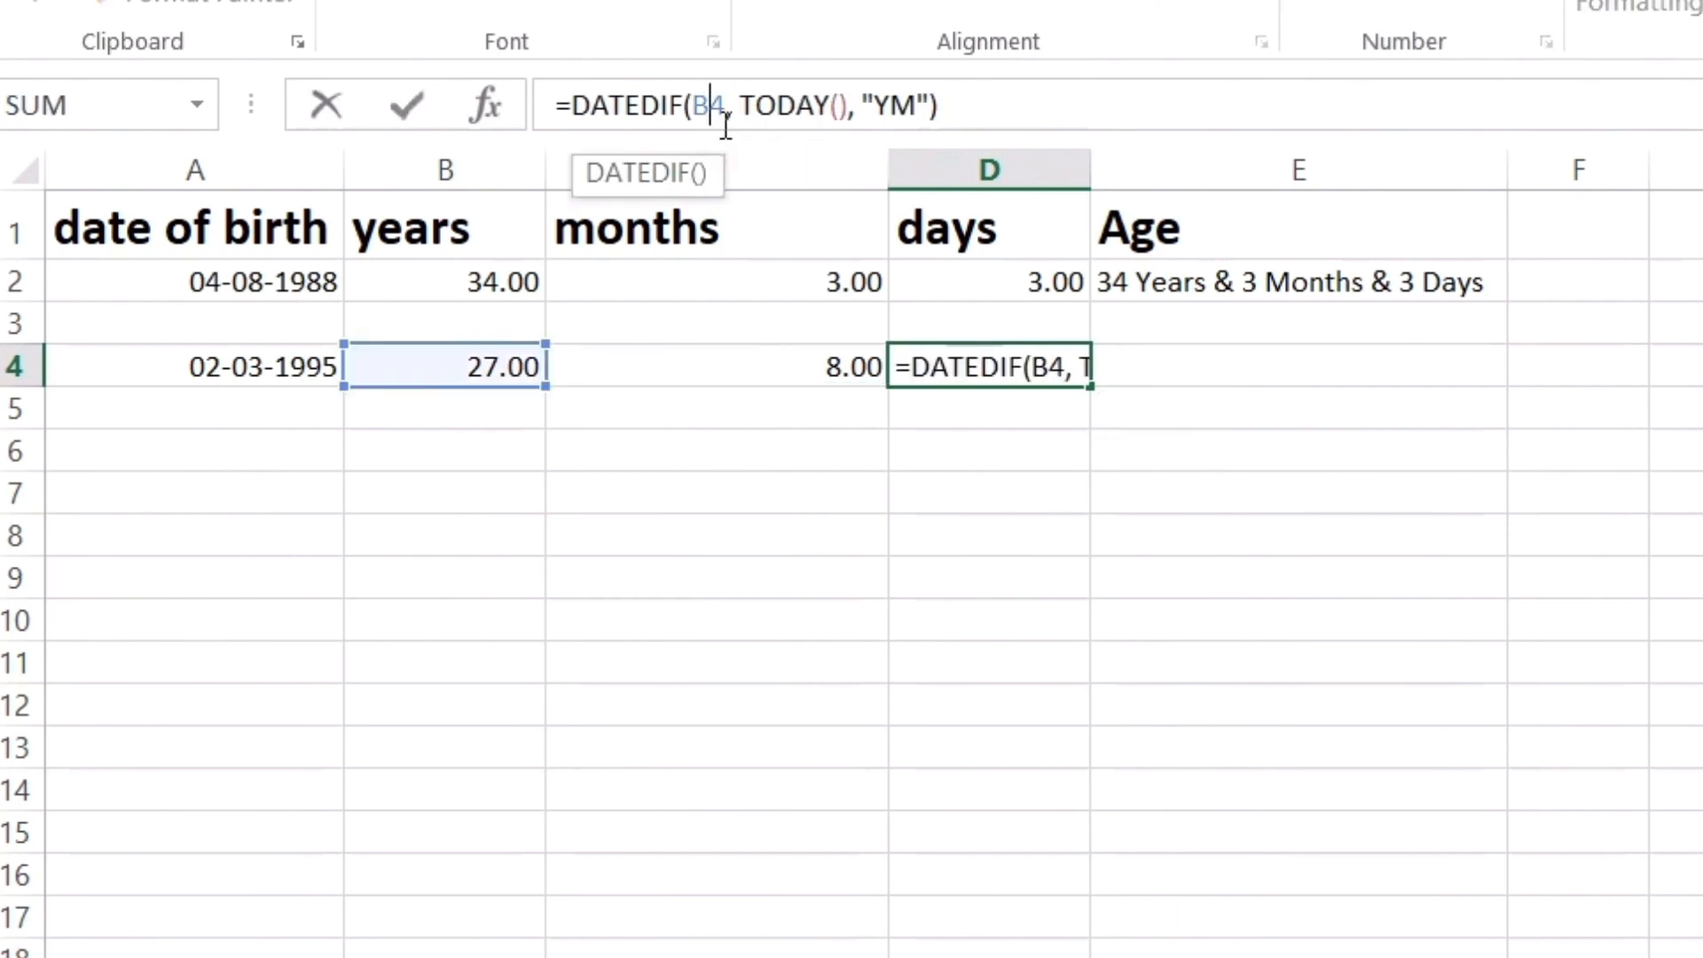
key("BackSpace")
type("A")
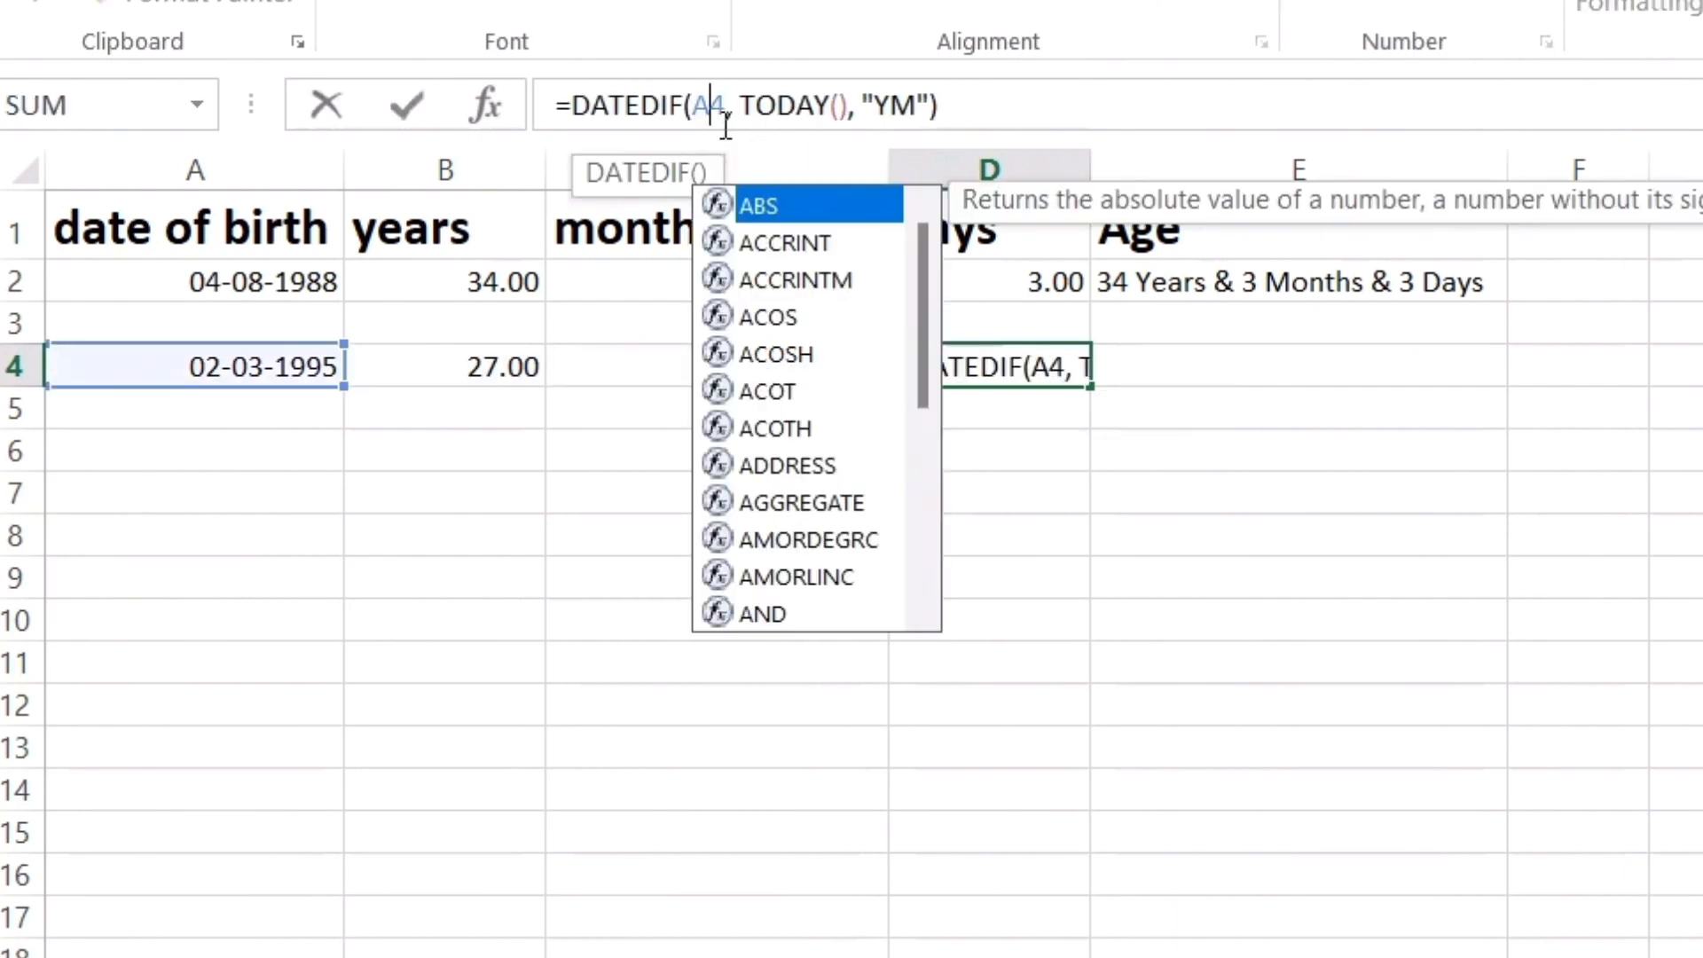
key("Return")
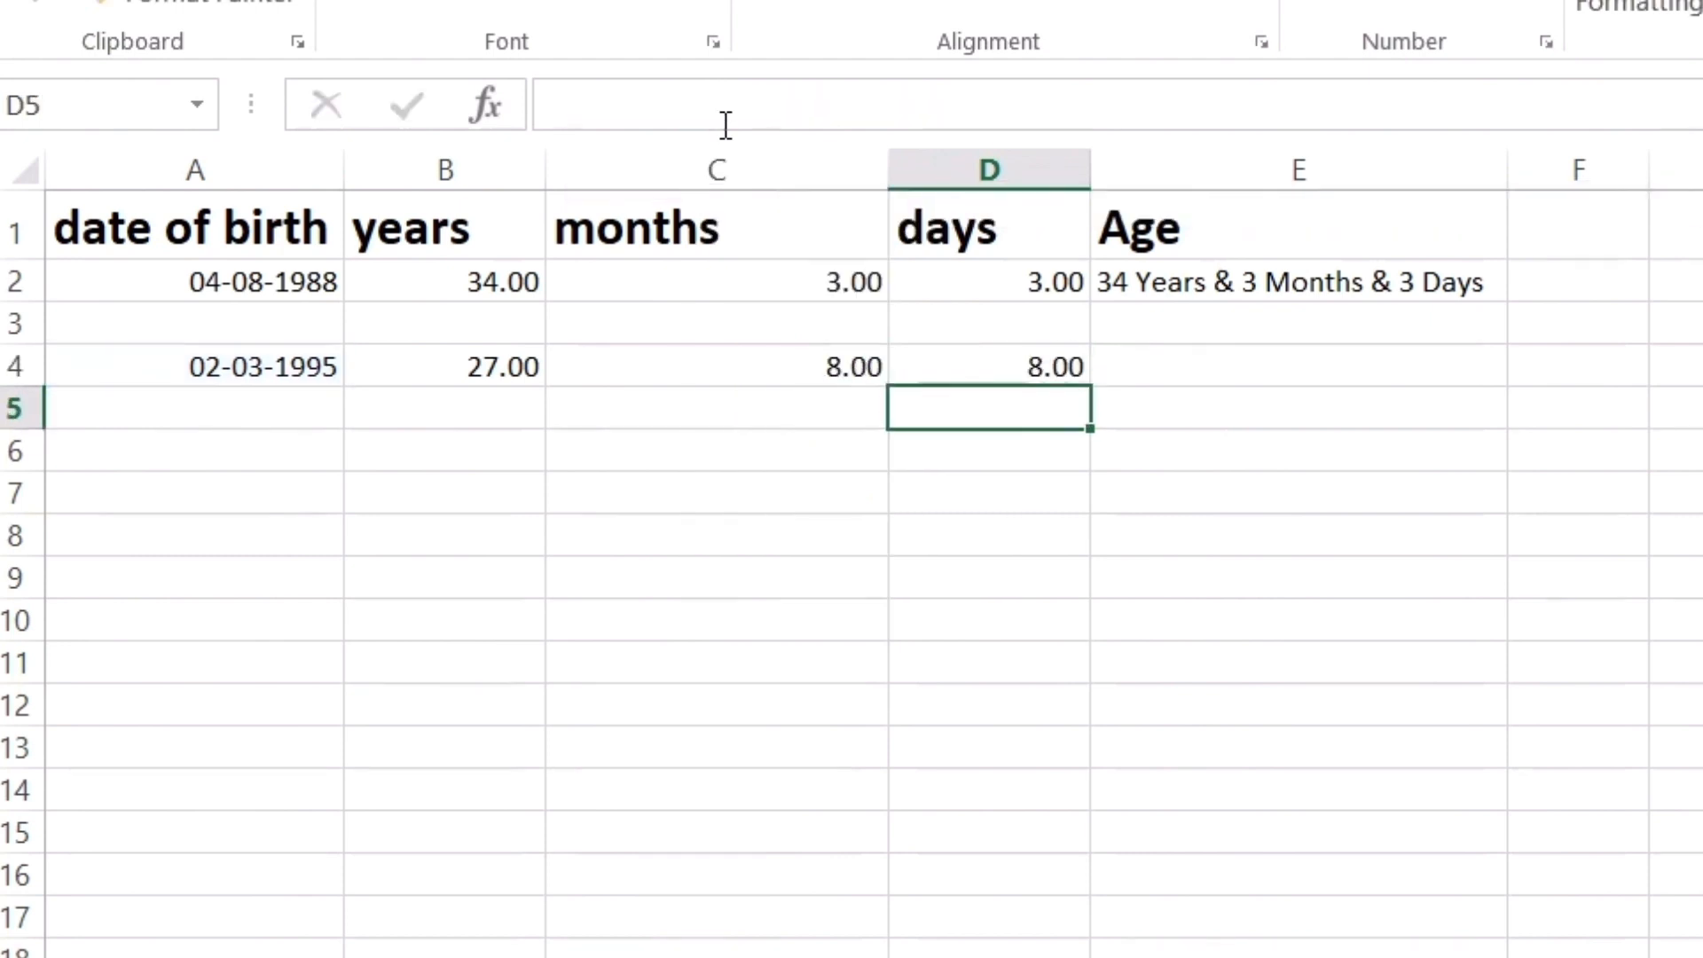
Step: Set the unit argument of the days formula in D4 to "MD"
left_click(1042, 371)
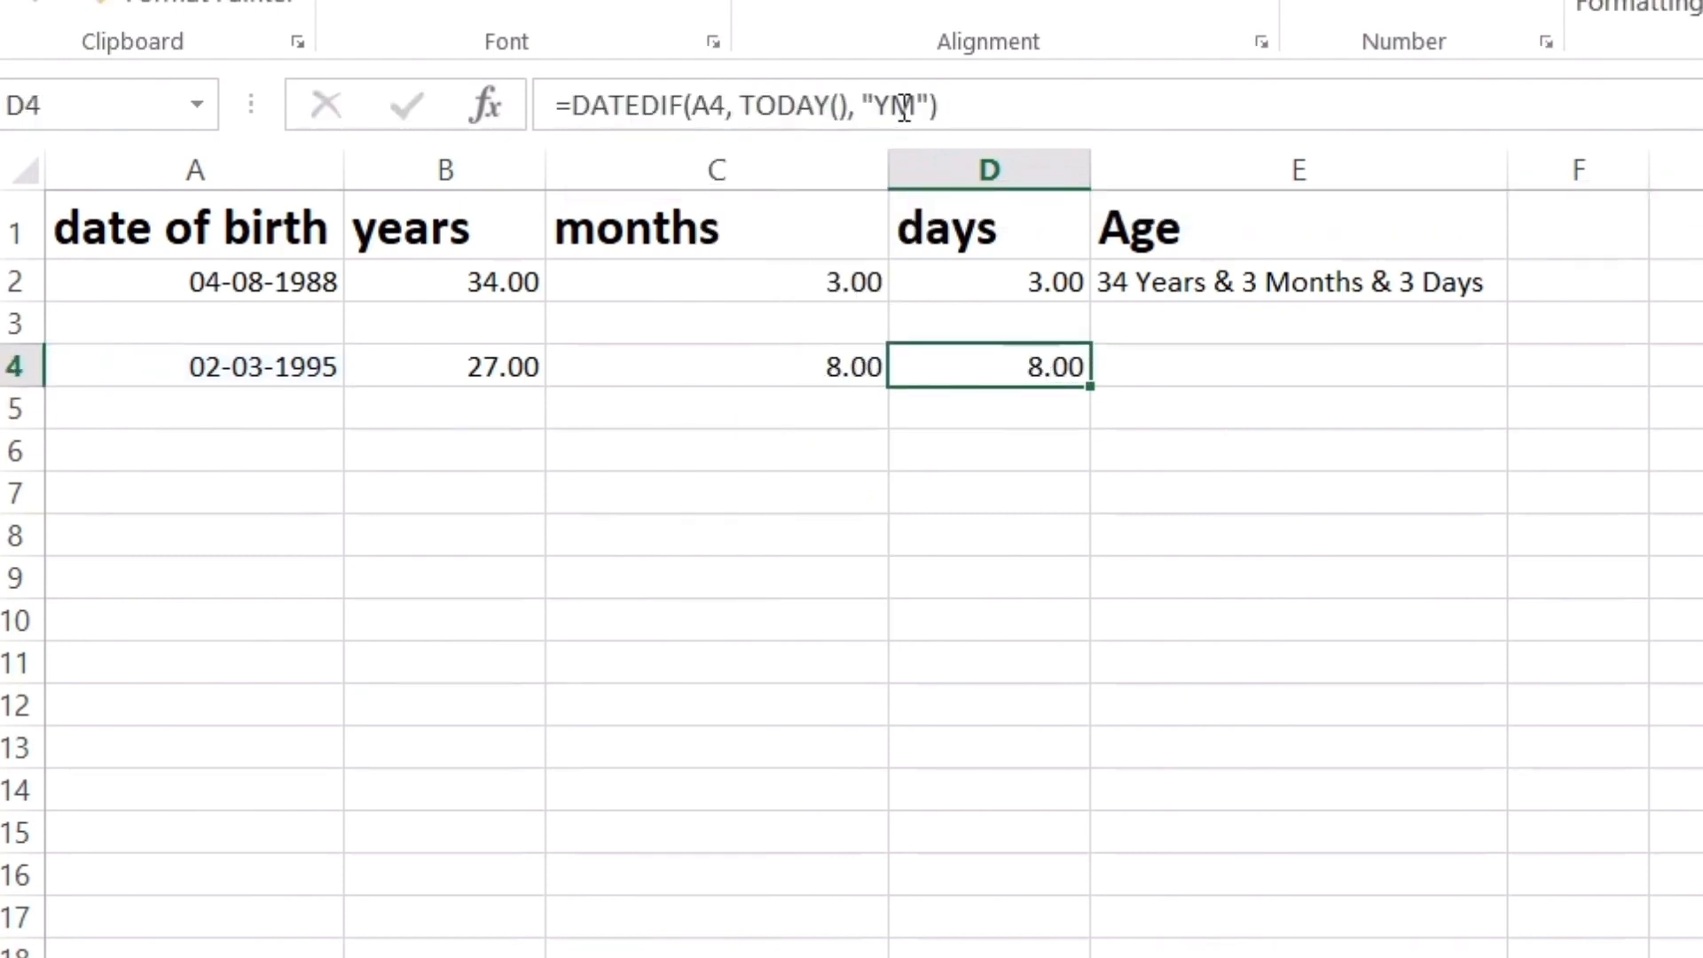
left_click_drag(874, 107, 914, 107)
type("MD")
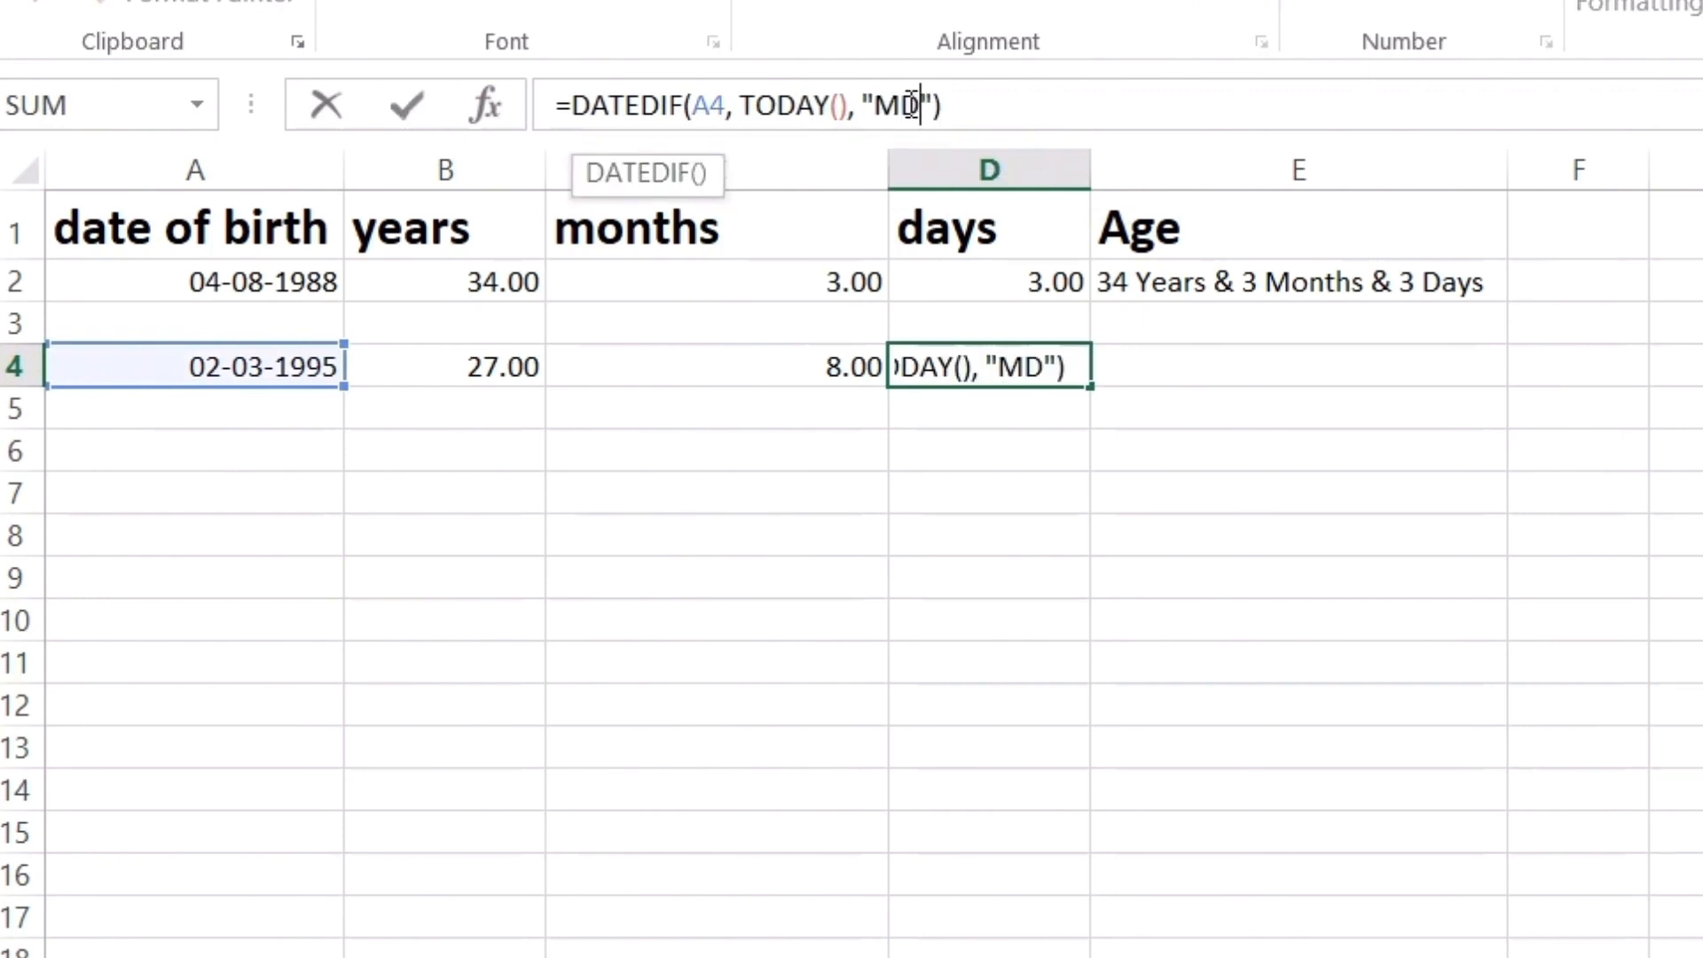
key("Return")
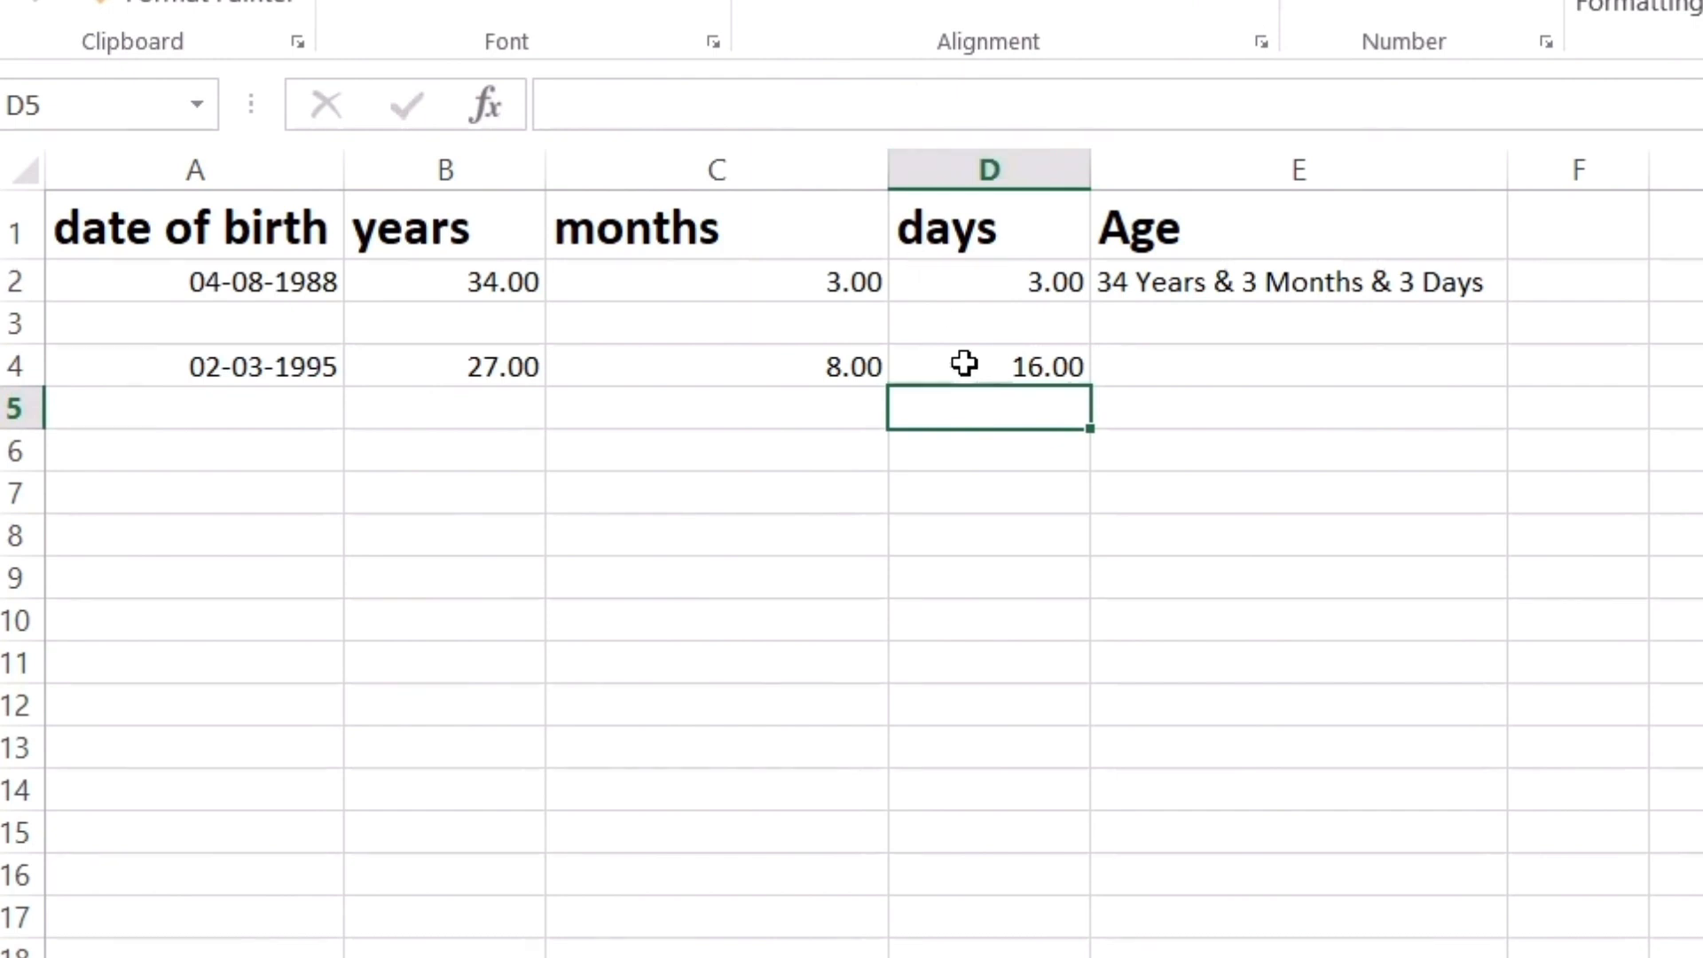
left_click(964, 364)
left_click(973, 535)
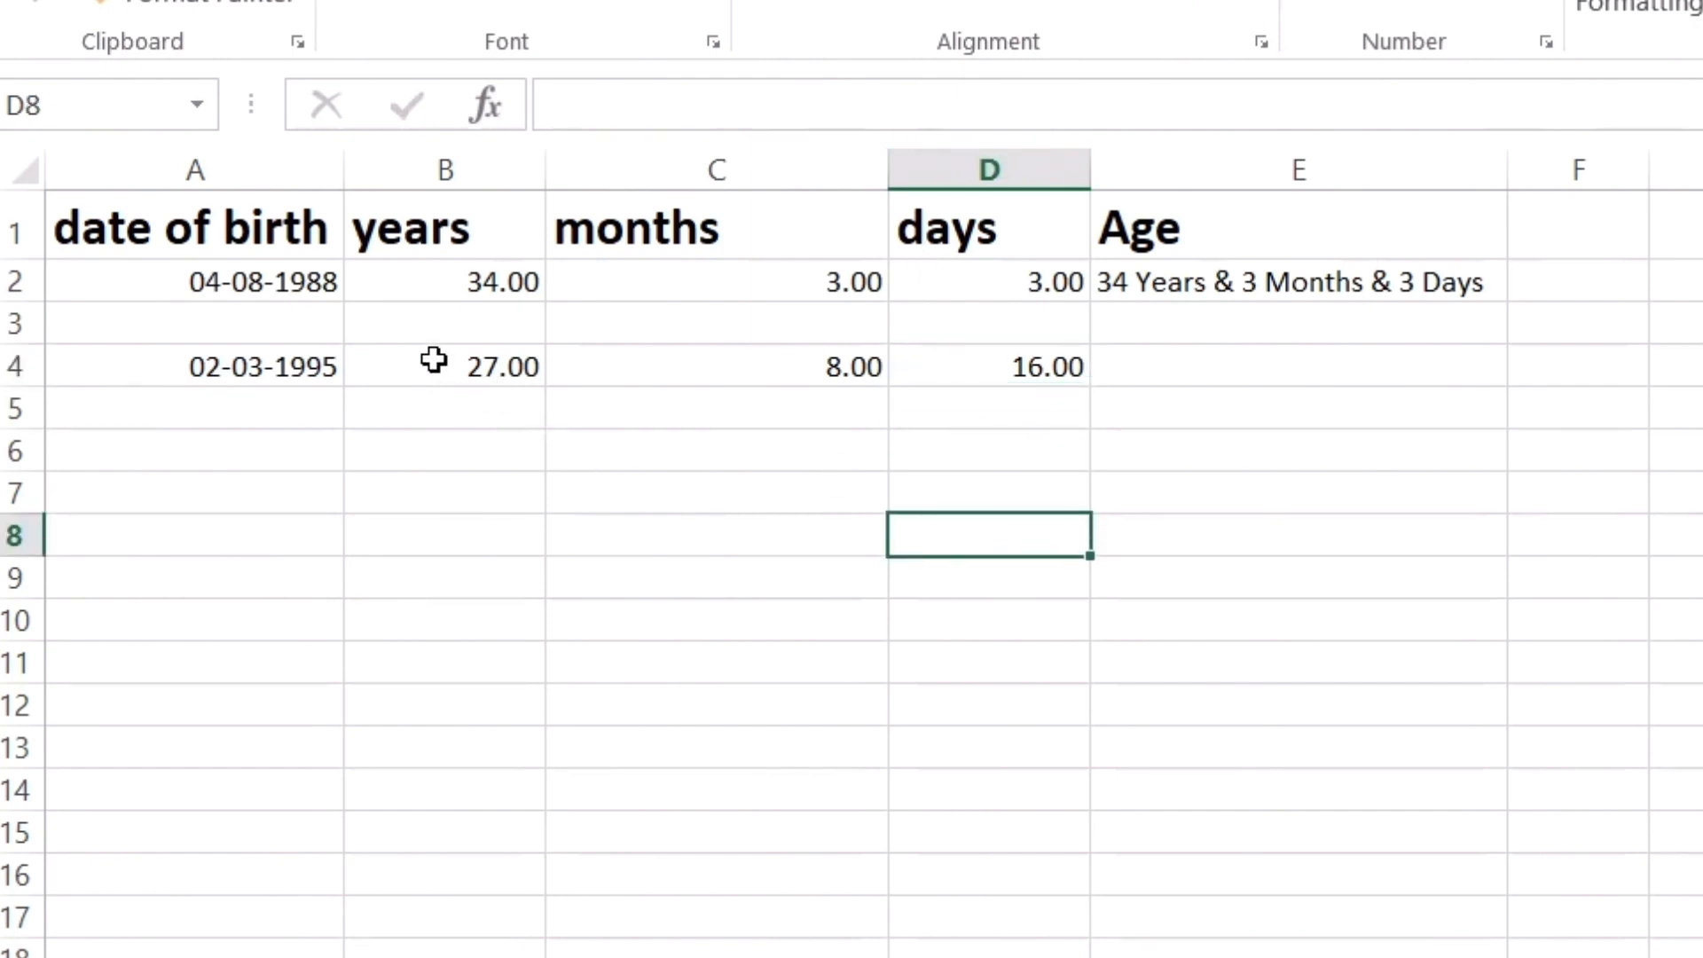
Step: Check the unit label texts in M2, N2 and O2 for use in the Age formula
left_click(1242, 365)
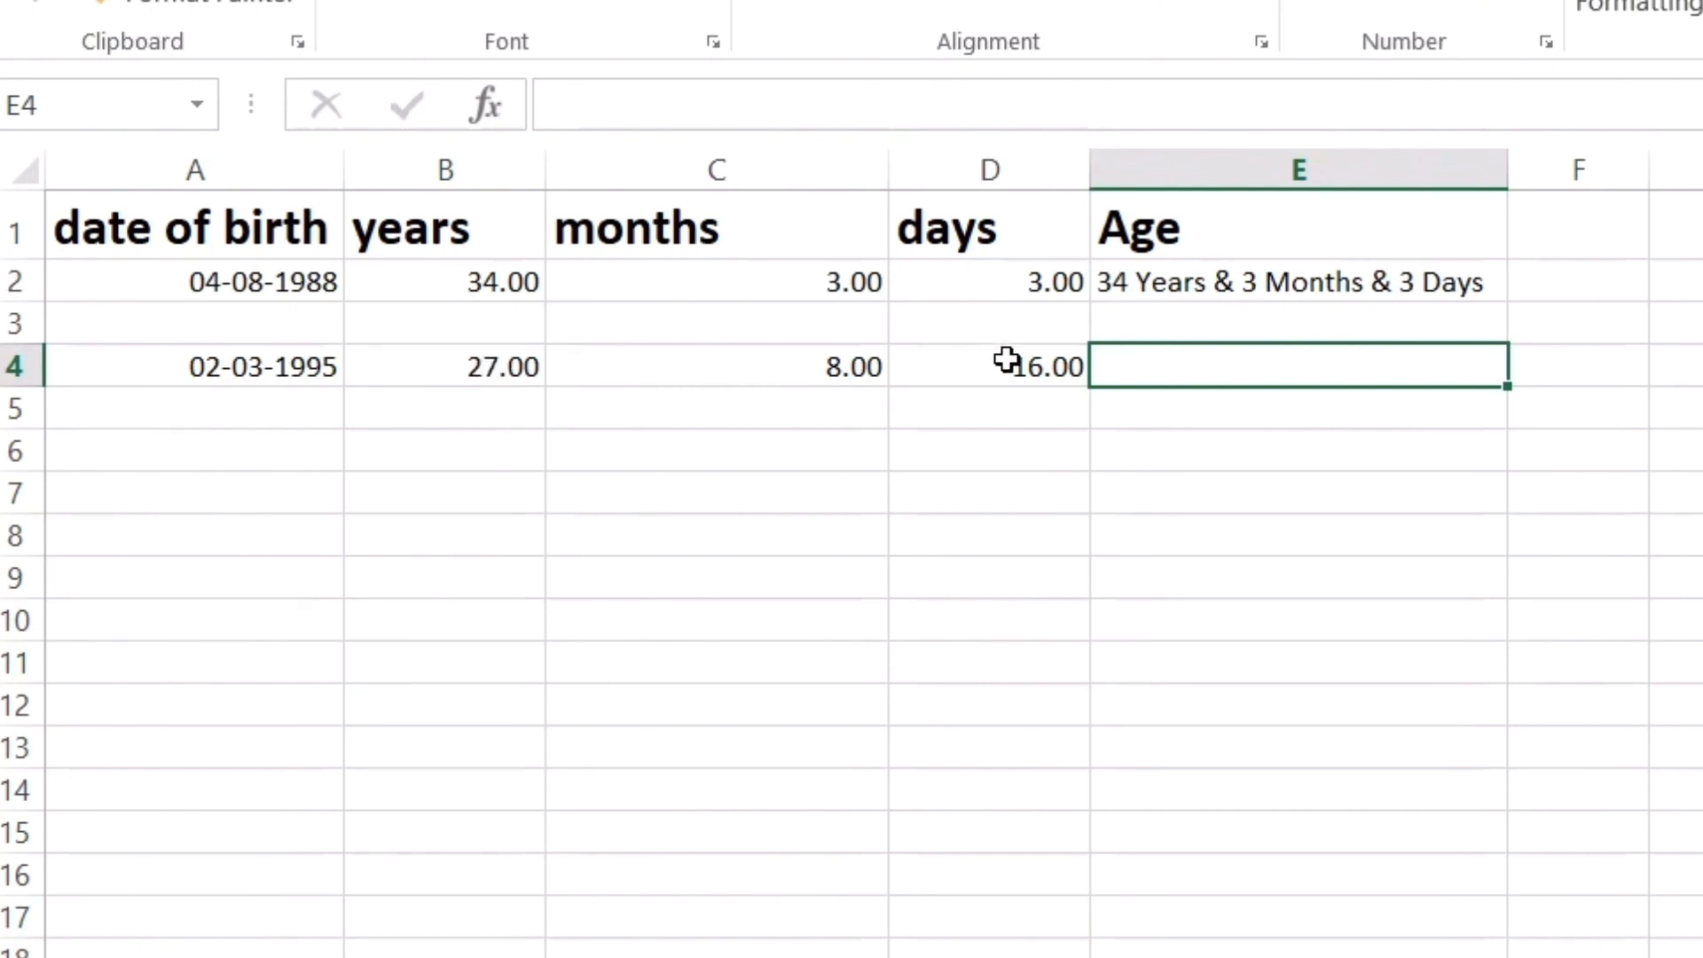
double_click(1353, 370)
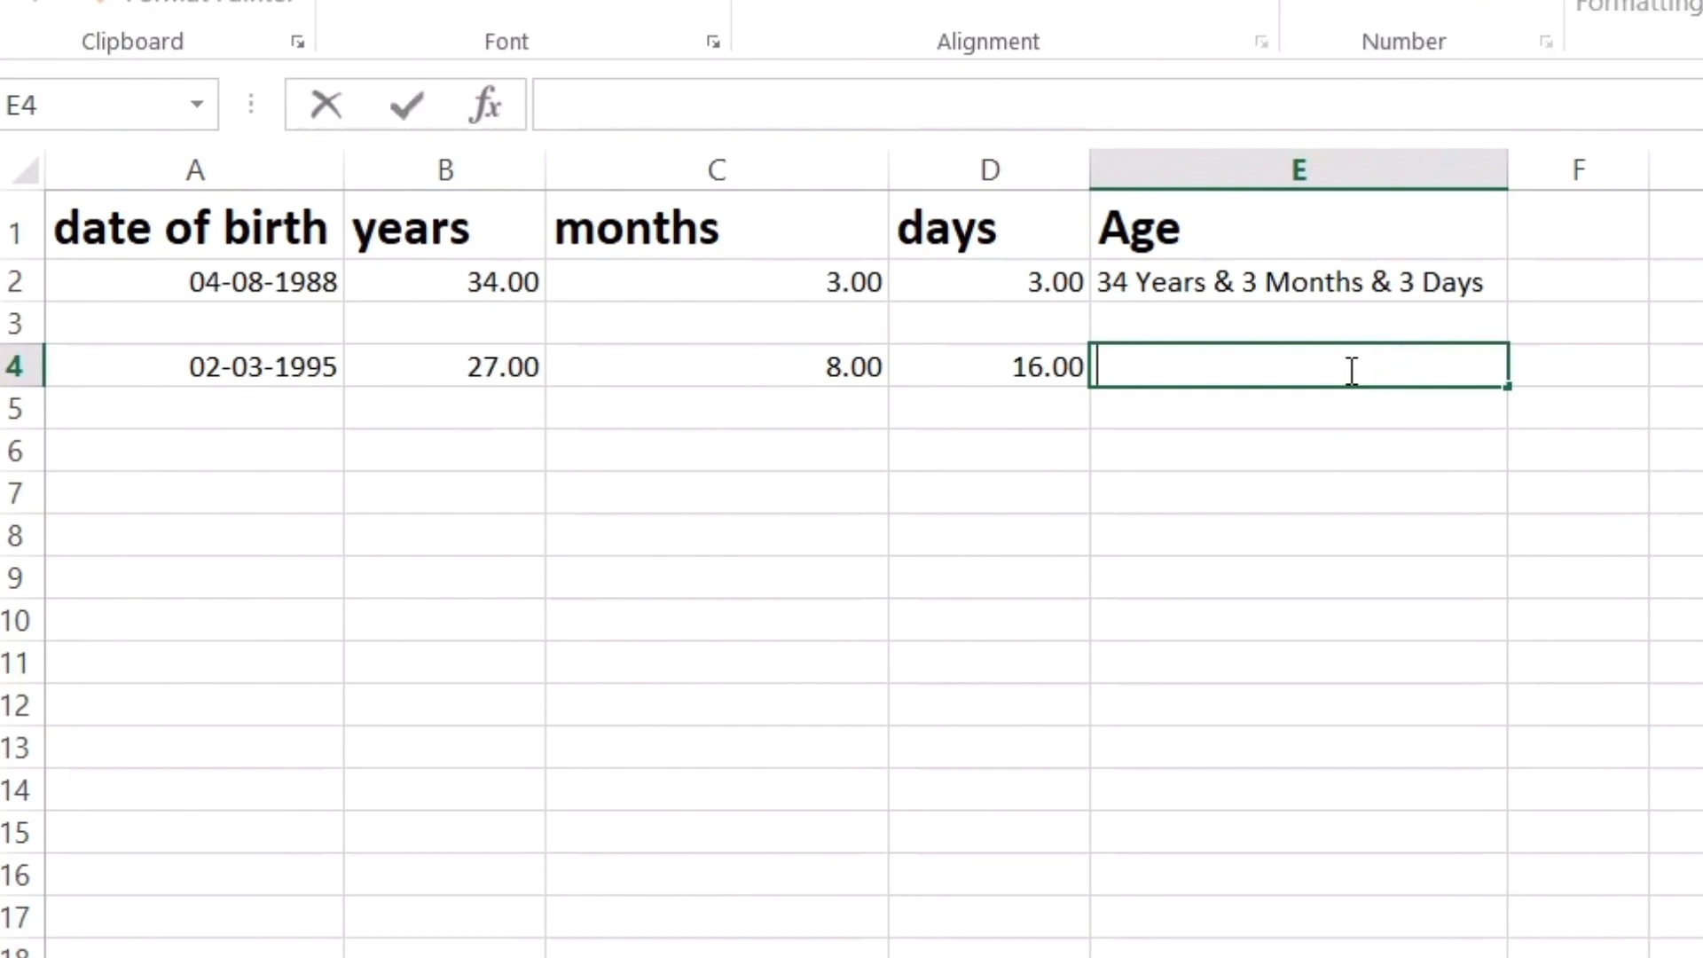
left_click(1410, 532)
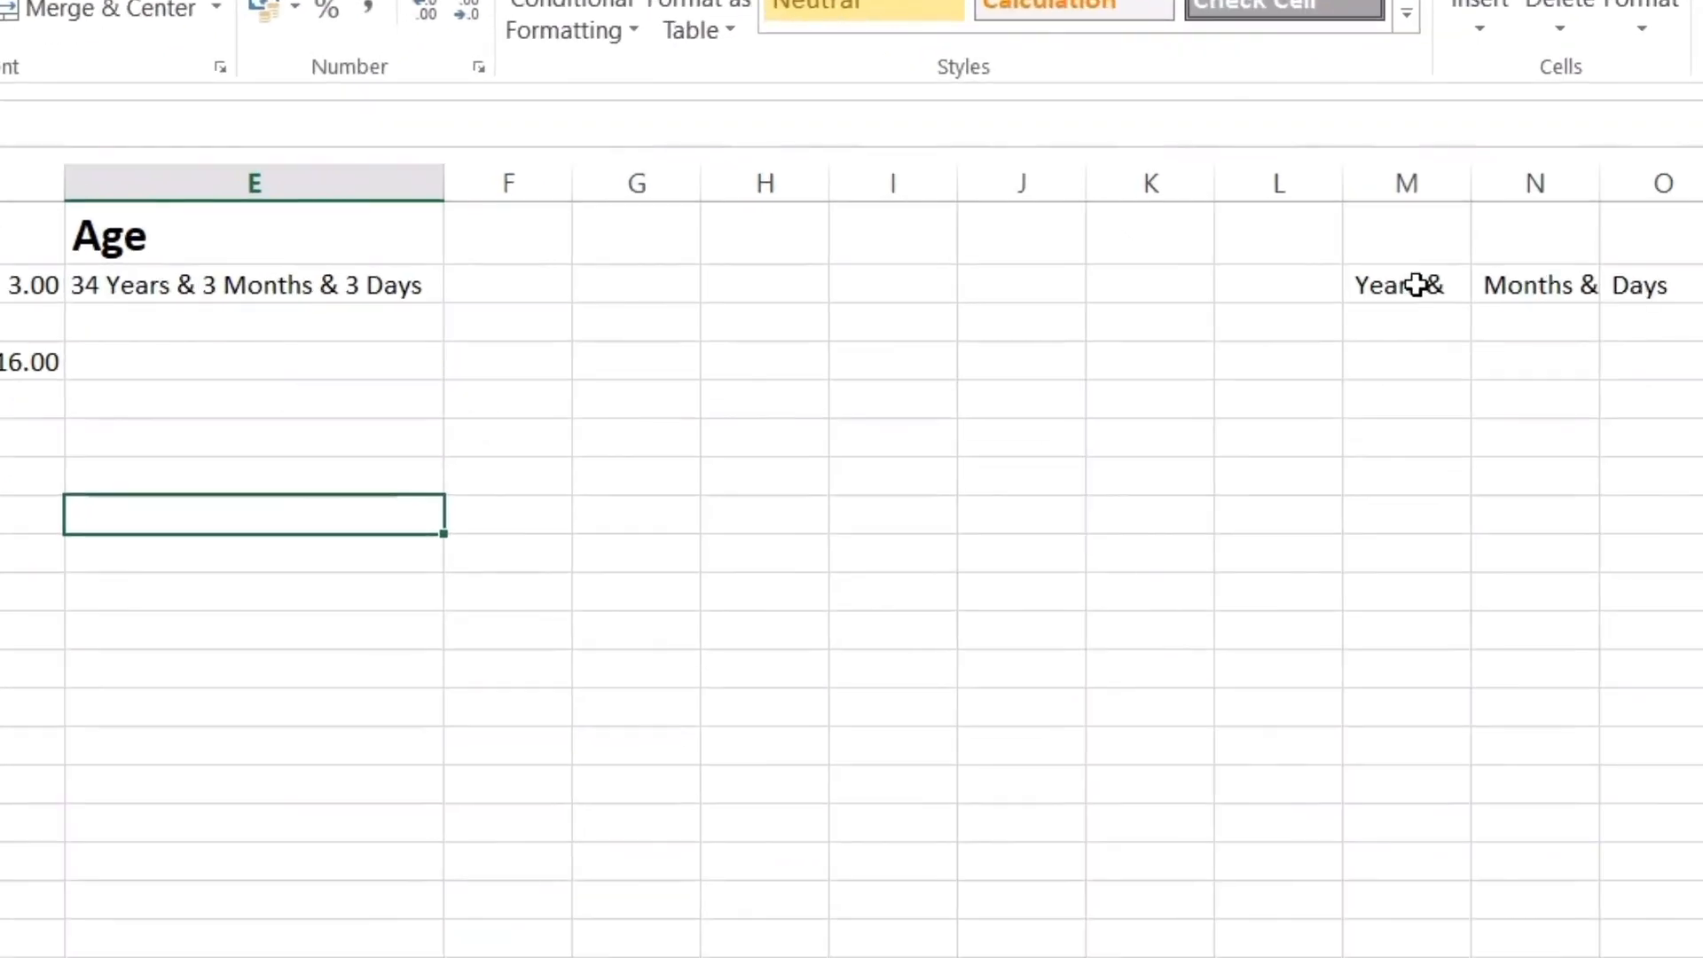
left_click(1301, 265)
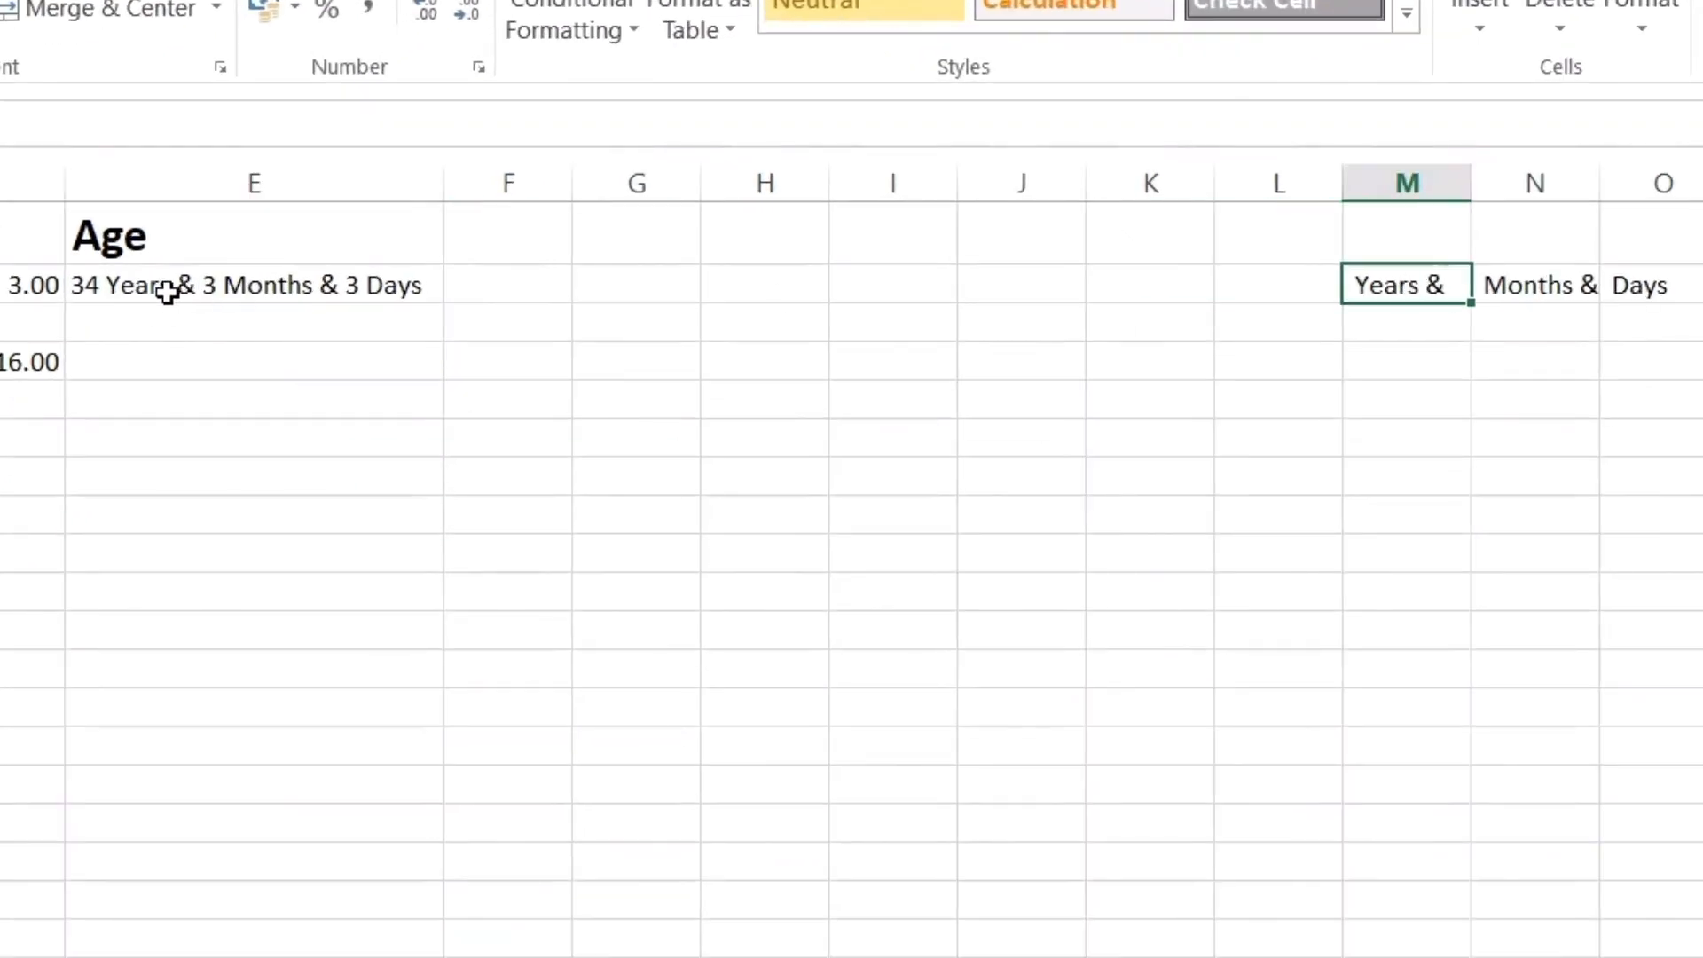
left_click(1537, 282)
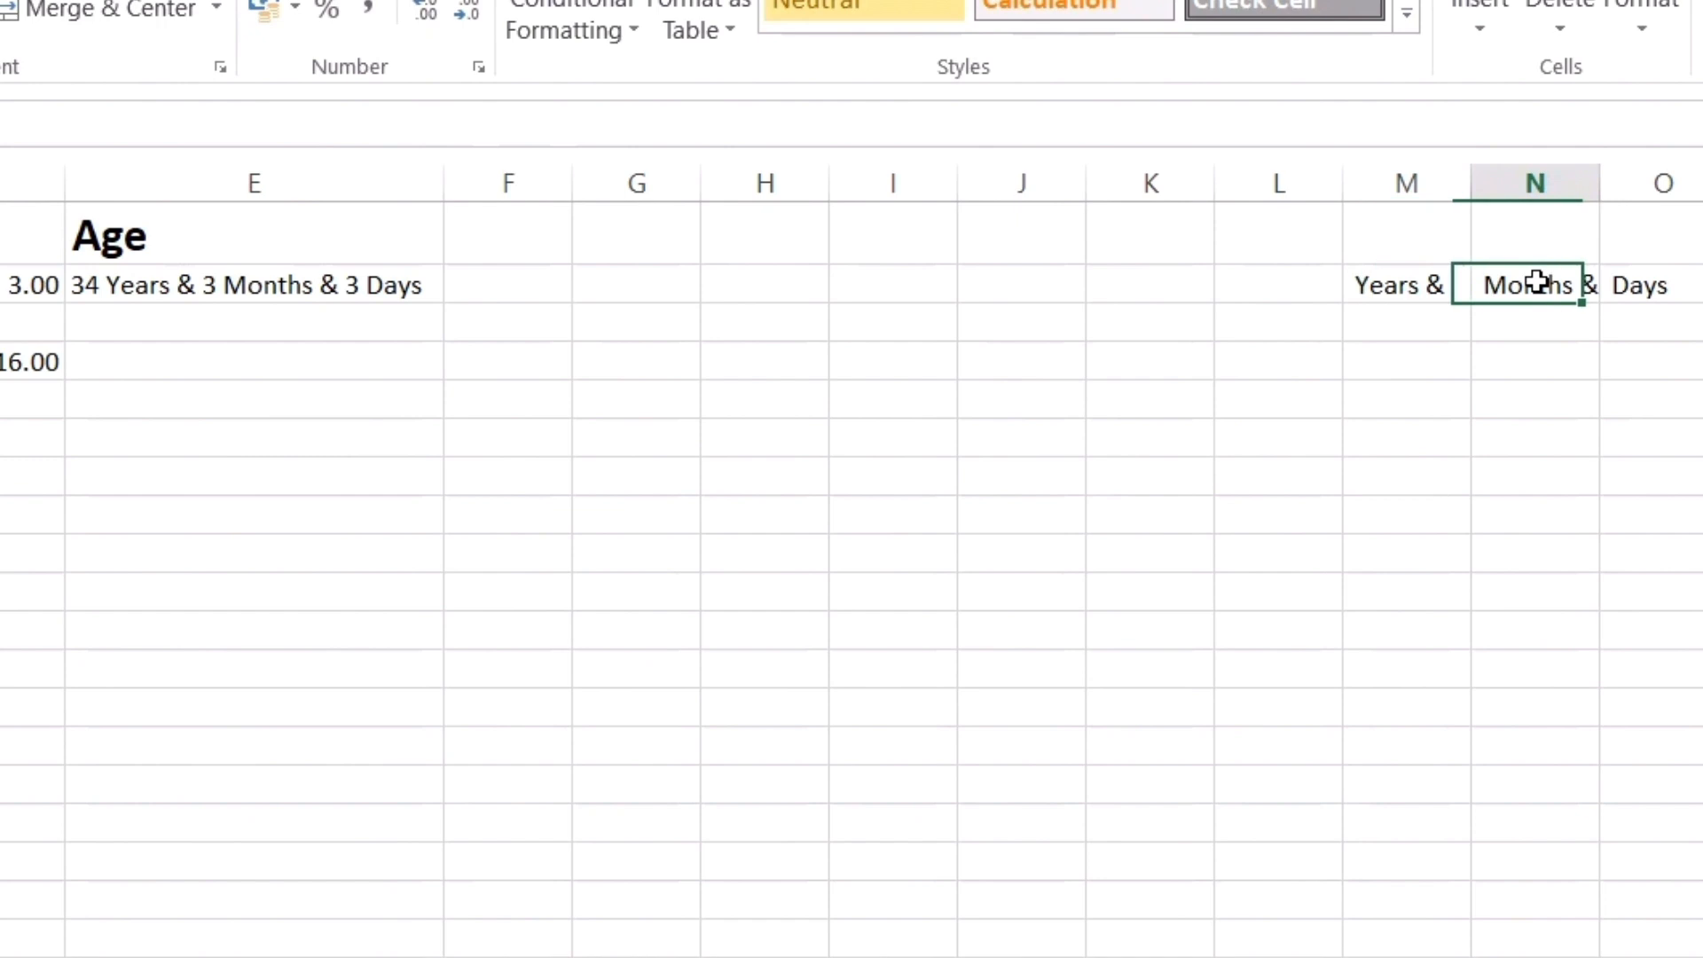
left_click(1634, 282)
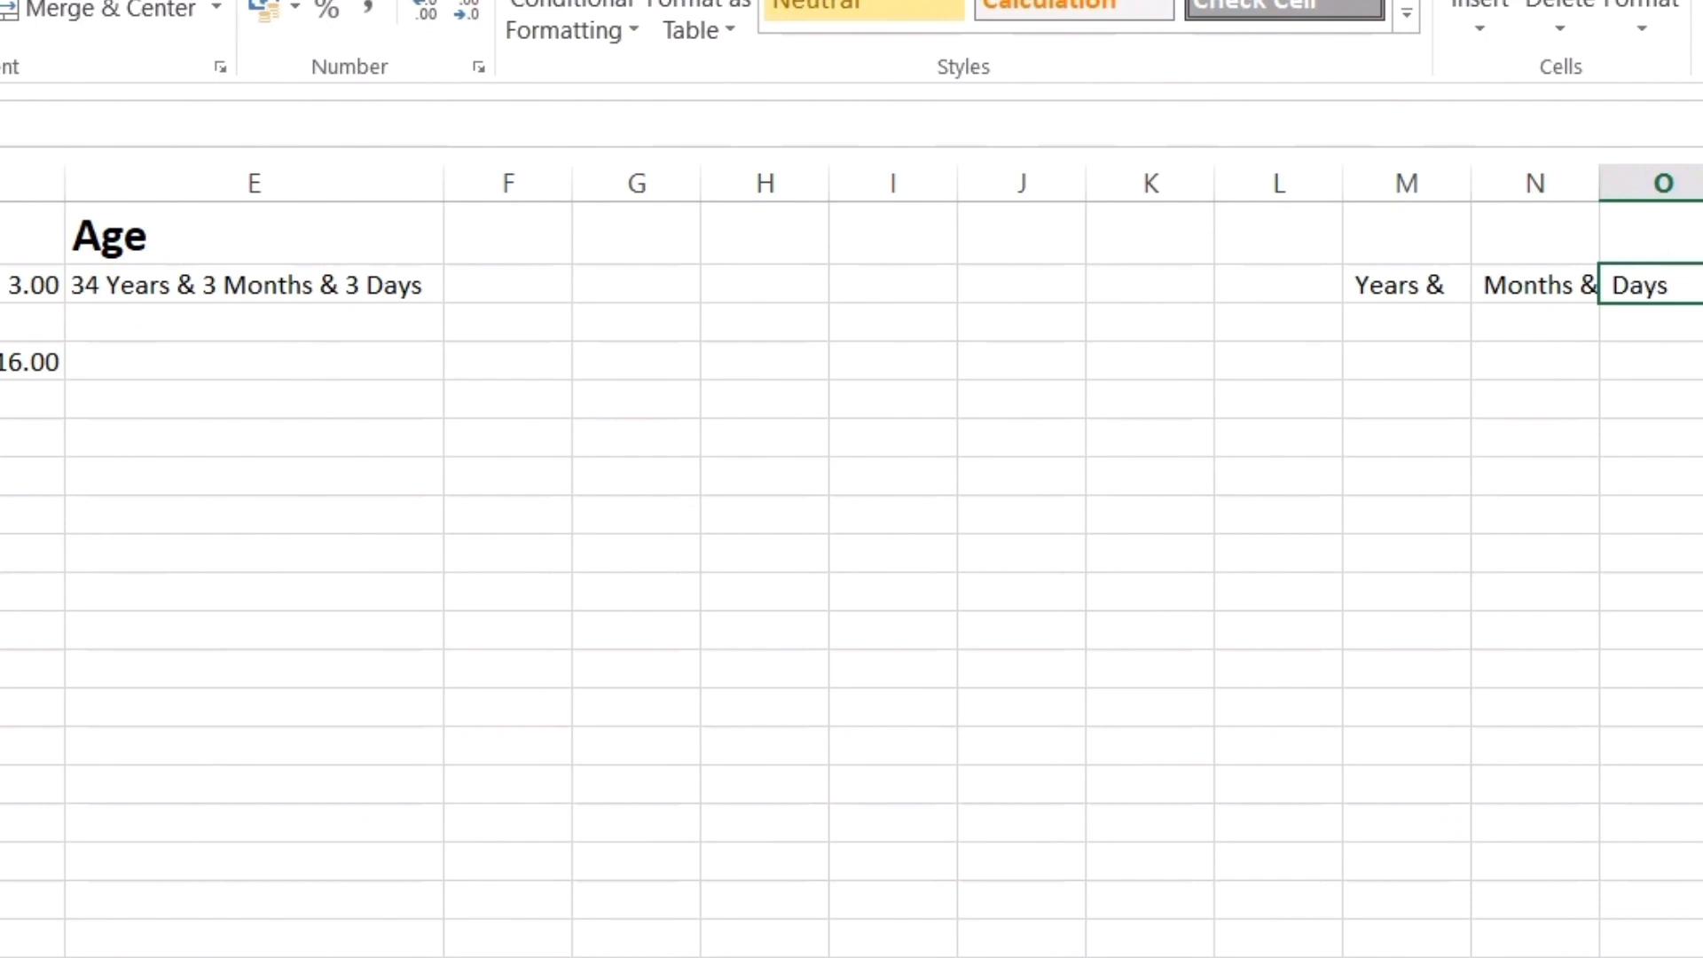
Step: Start a CONCATENATE formula in E4 that joins the years value in B4 with the label in M2
double_click(142, 362)
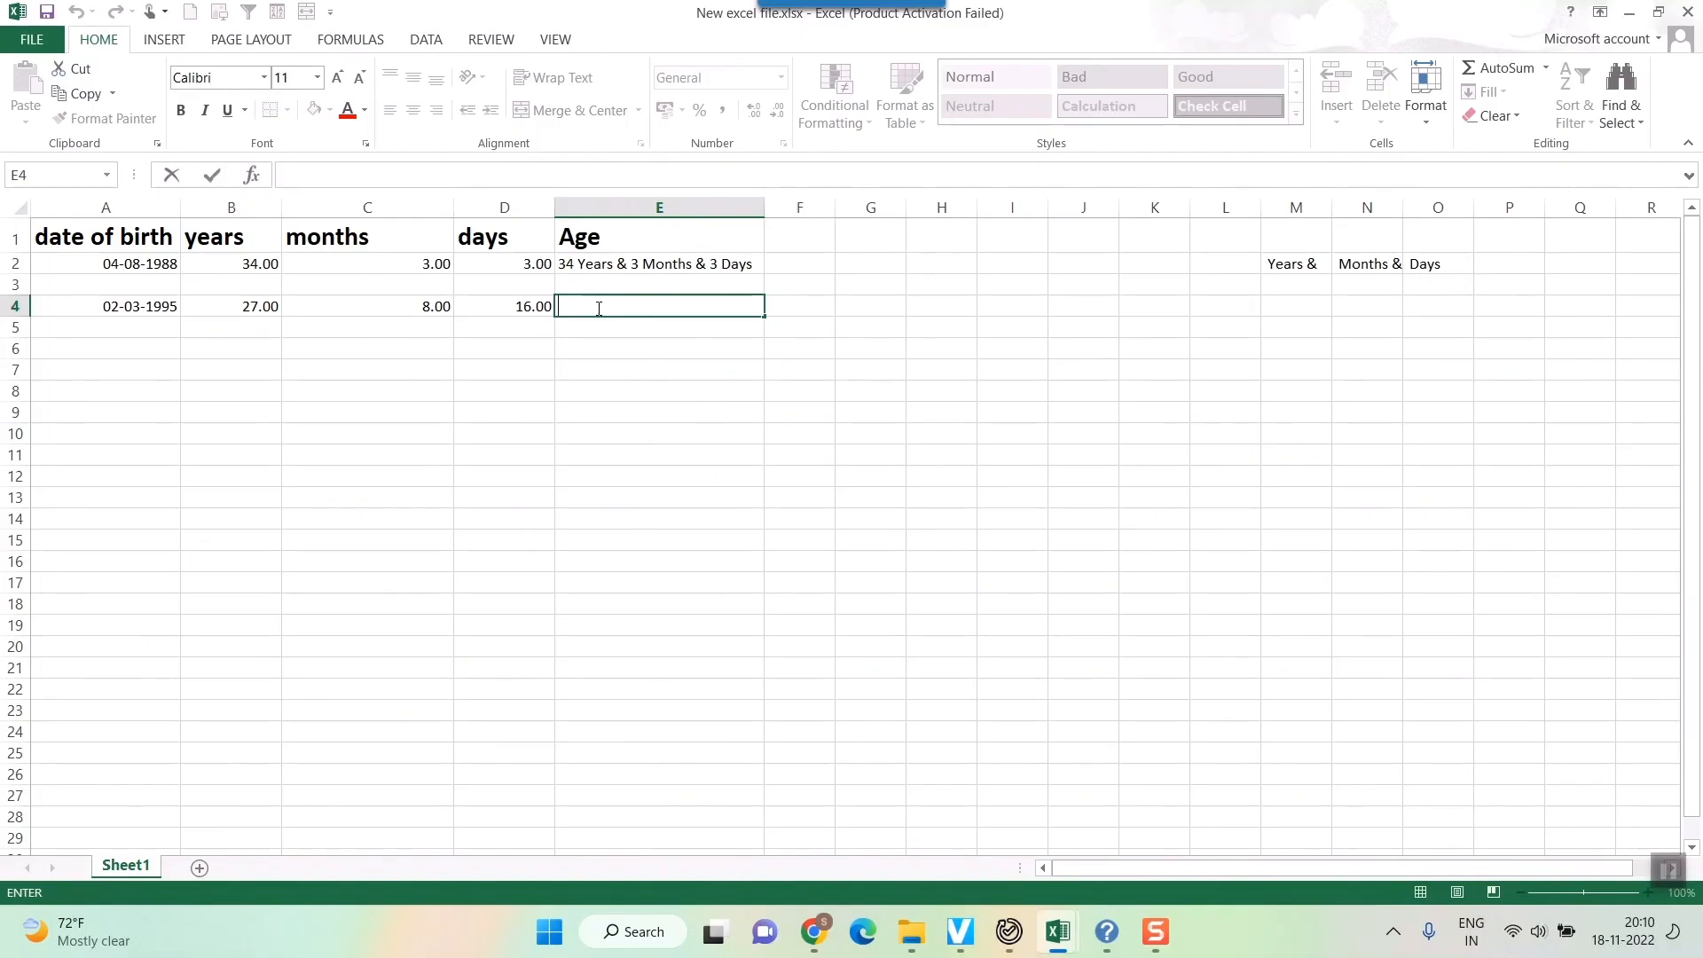
type("=conca")
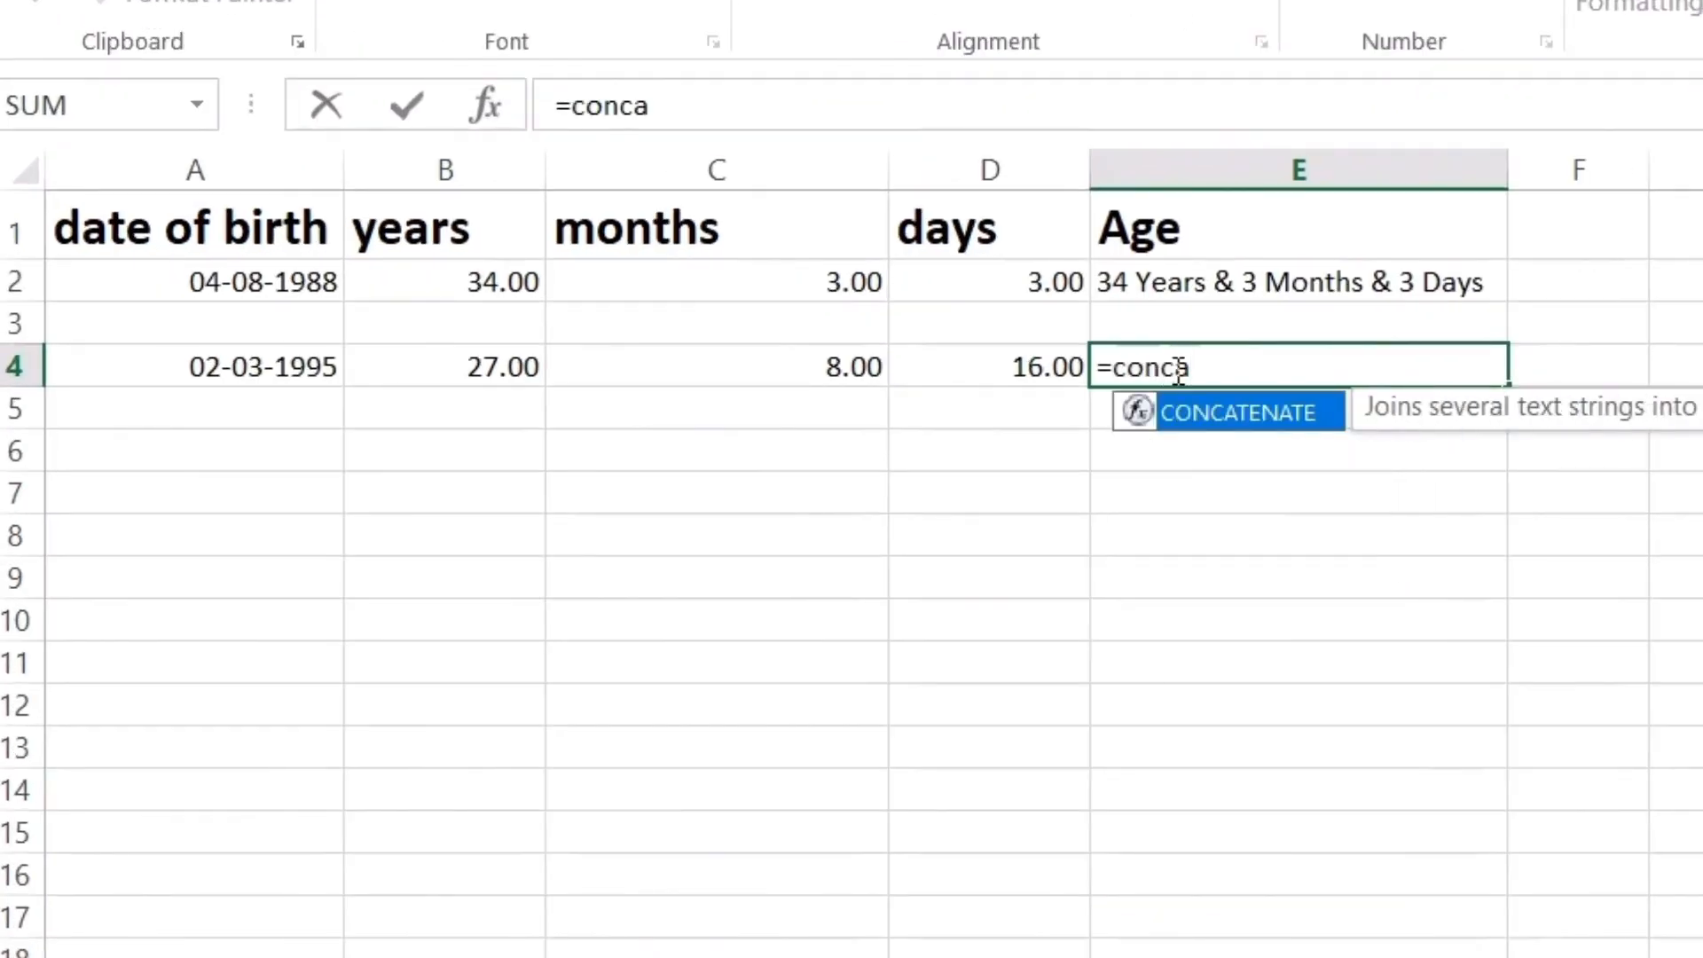
double_click(1247, 418)
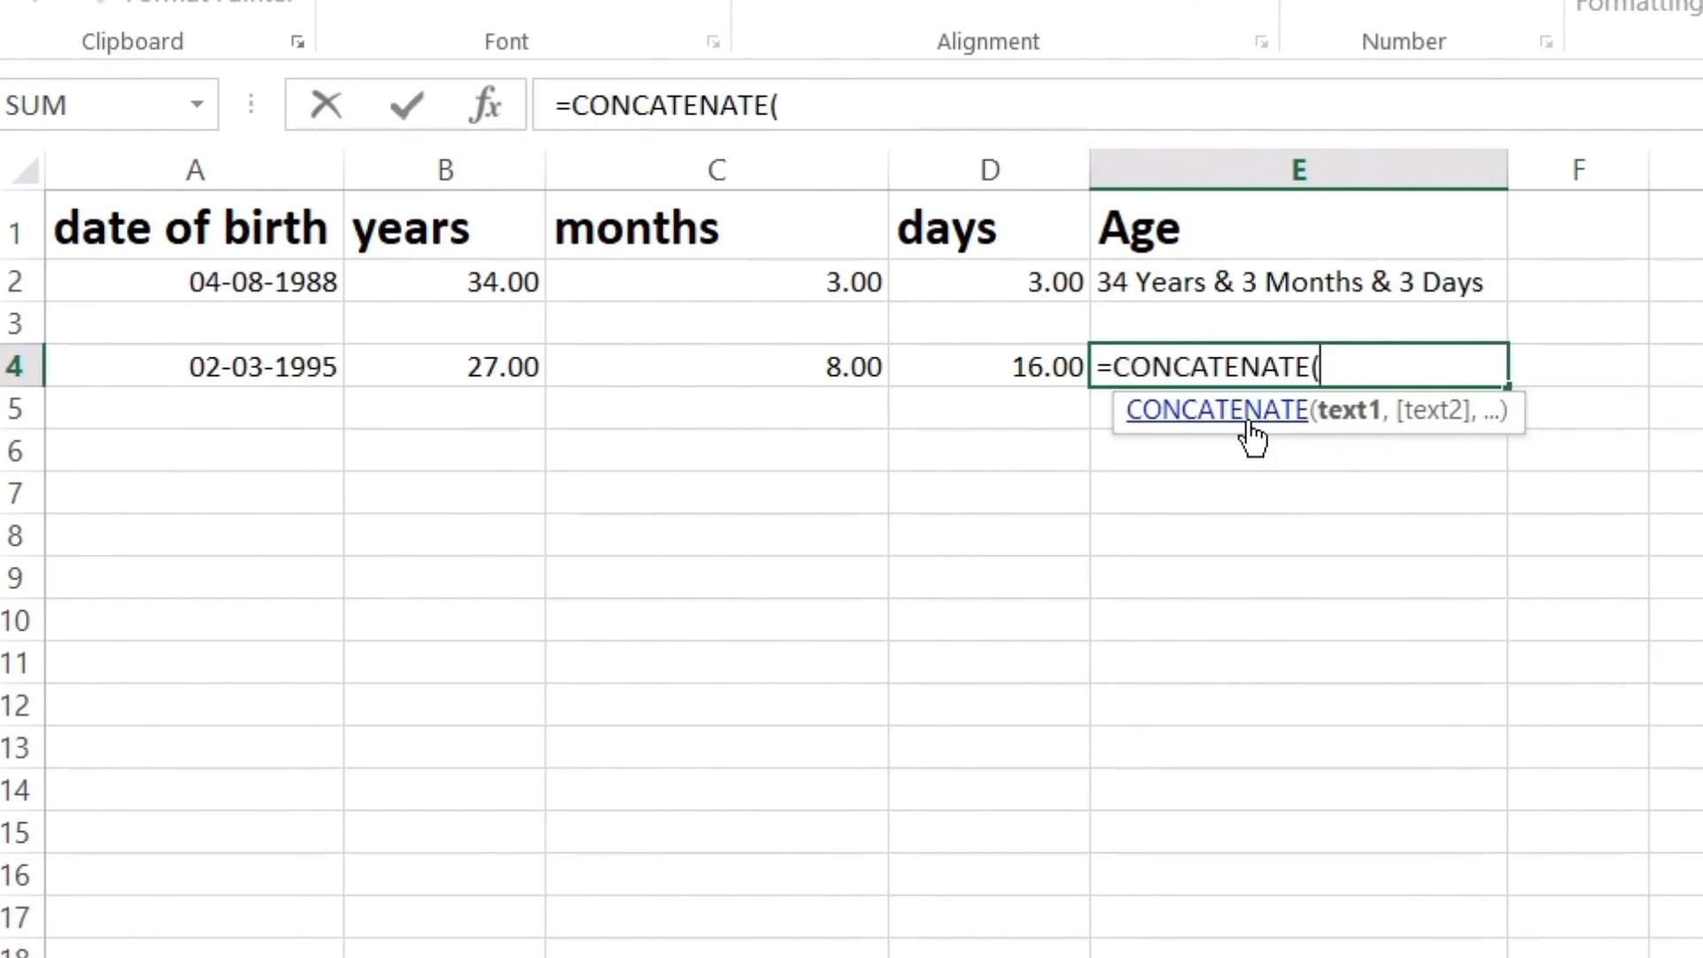
left_click(457, 368)
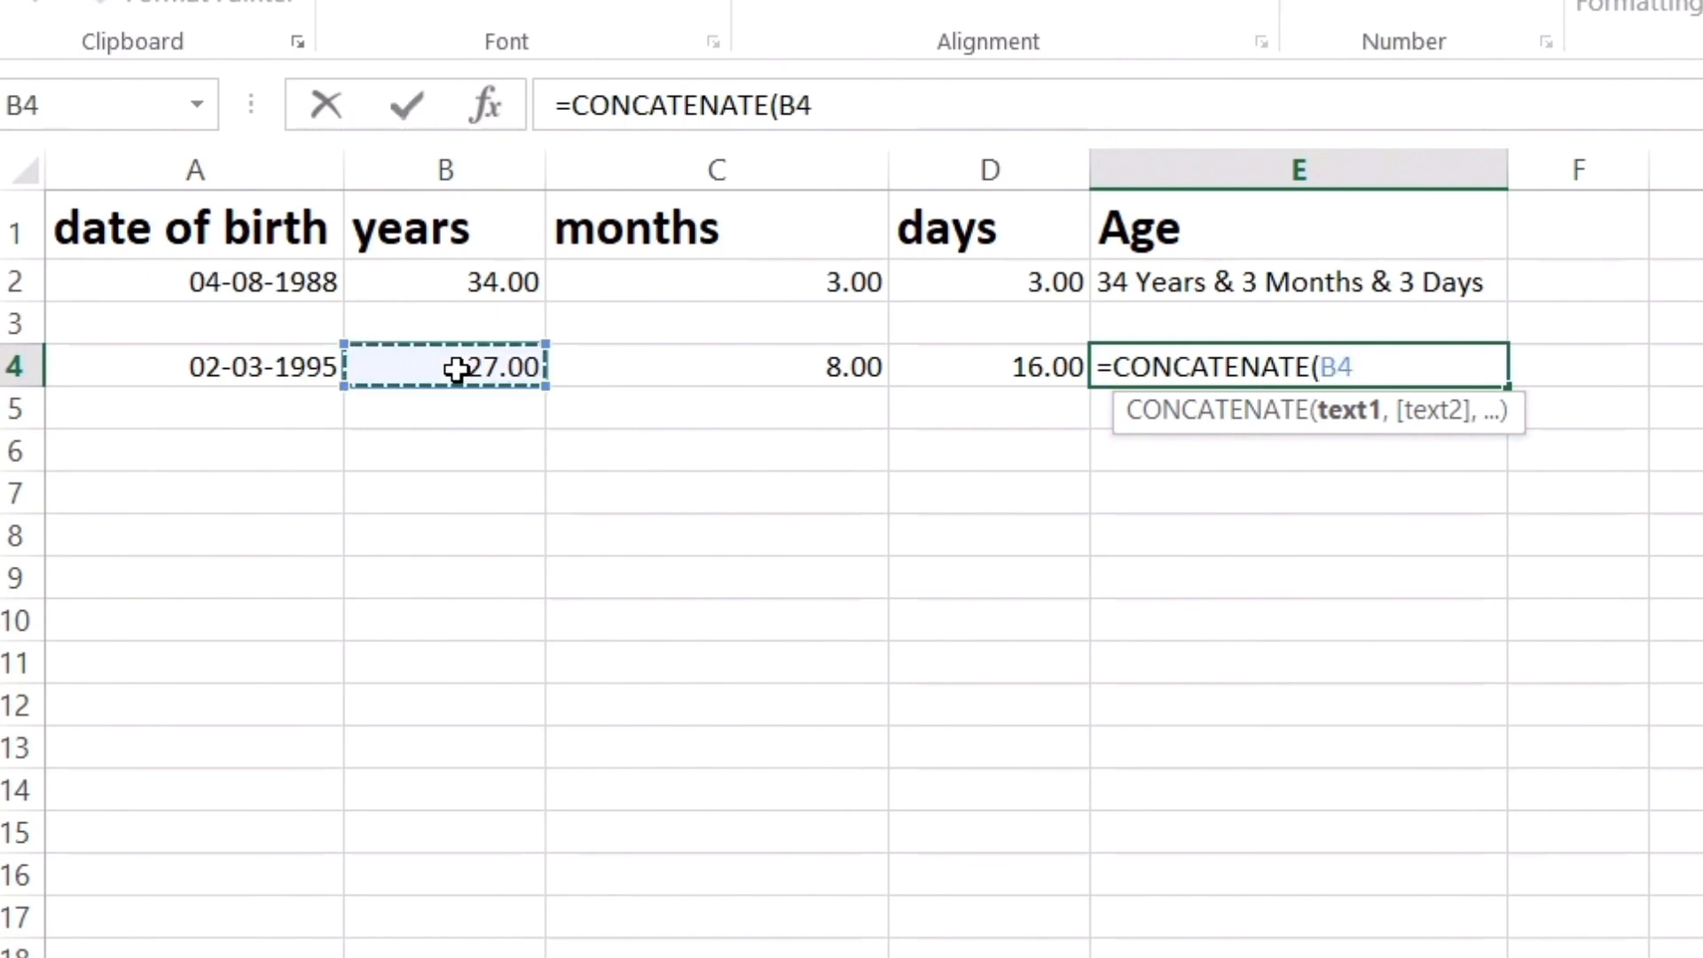
type(",")
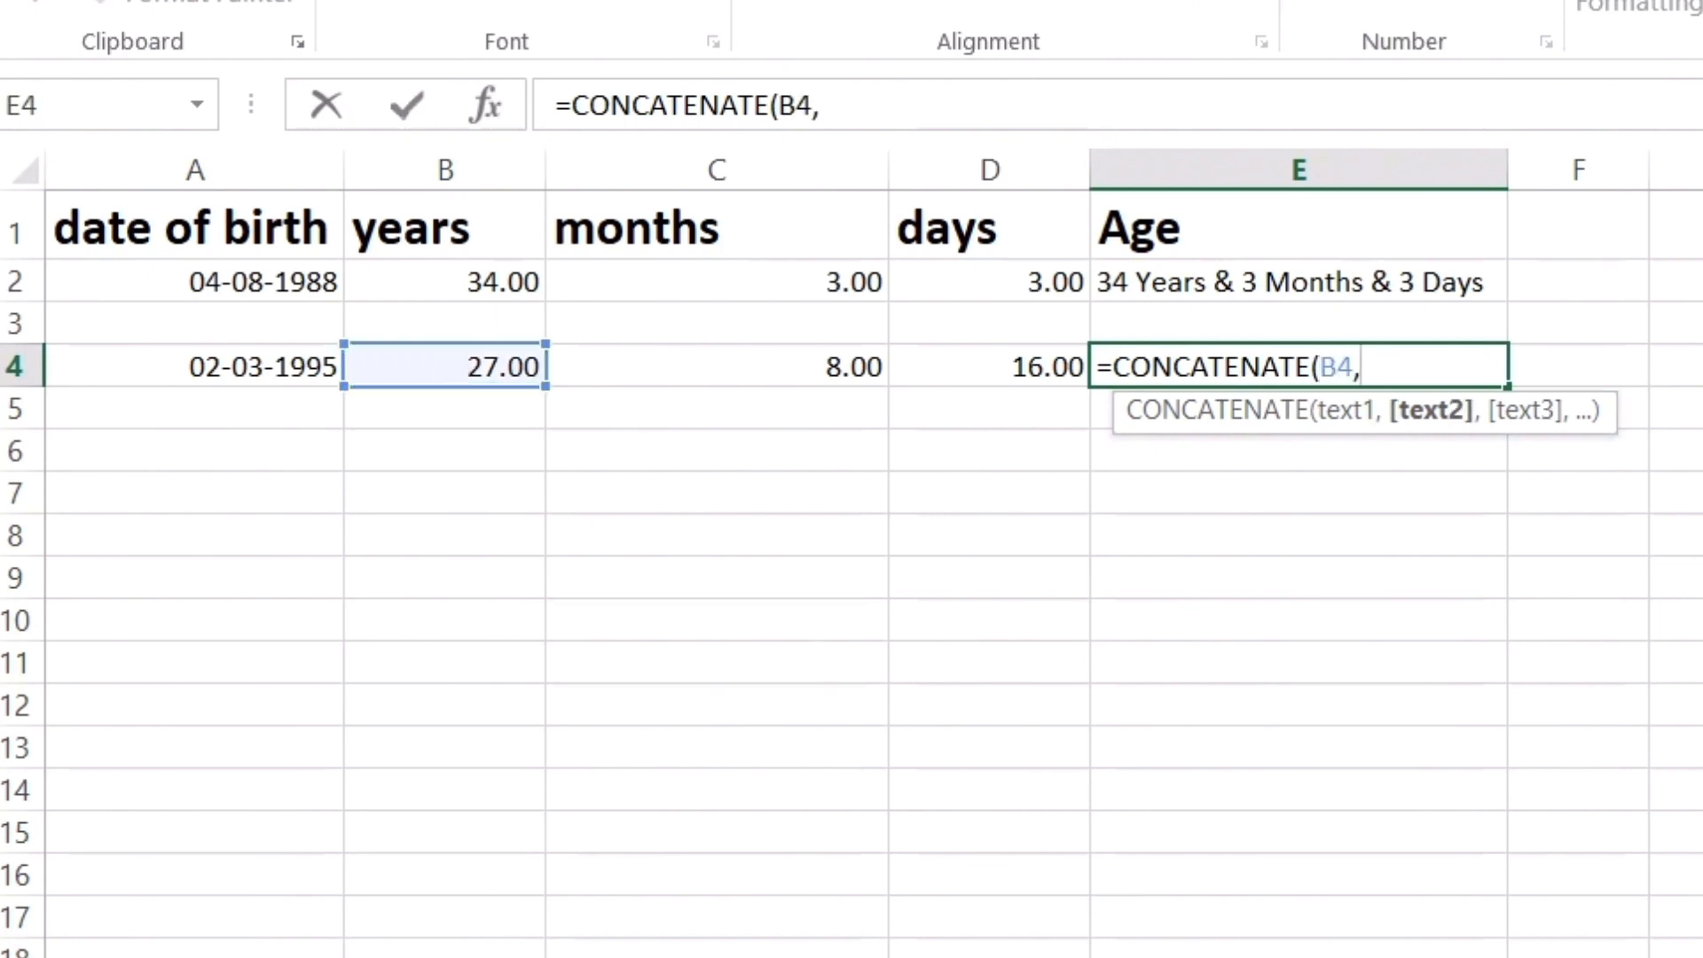
left_click(1284, 259)
type(",")
Step: Add C4, N2, D4 and O2 as the remaining arguments of the CONCATENATE formula in E4 and complete it
left_click(397, 303)
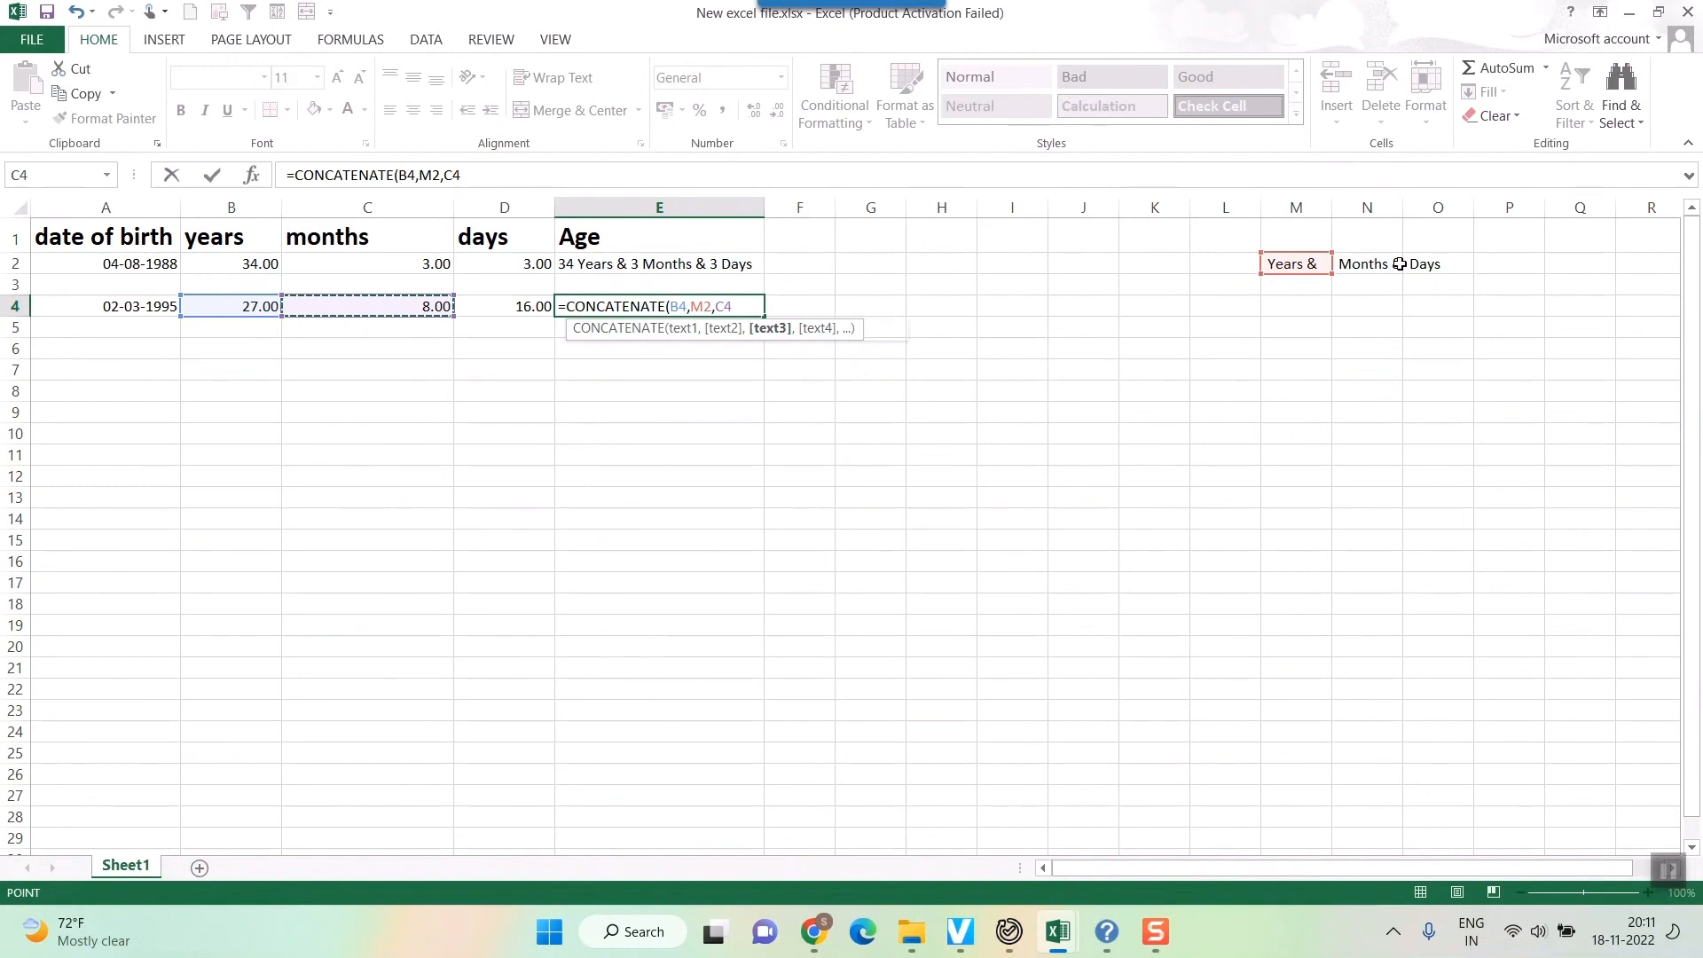
type(",")
left_click(1375, 264)
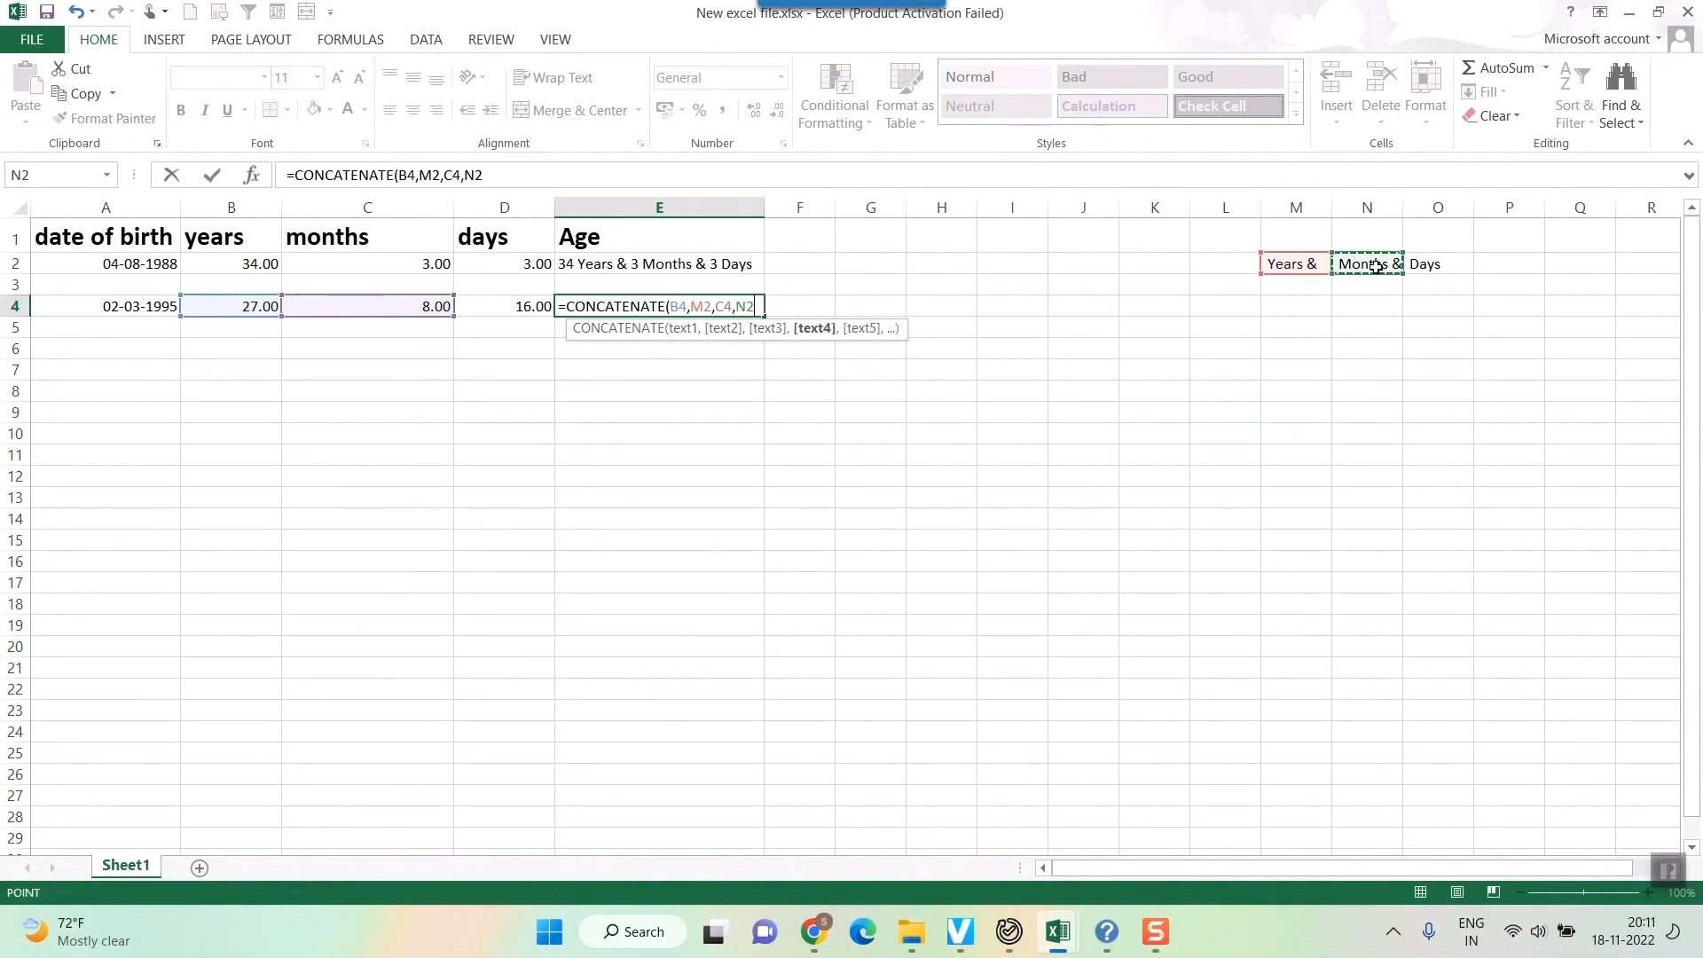
type(",")
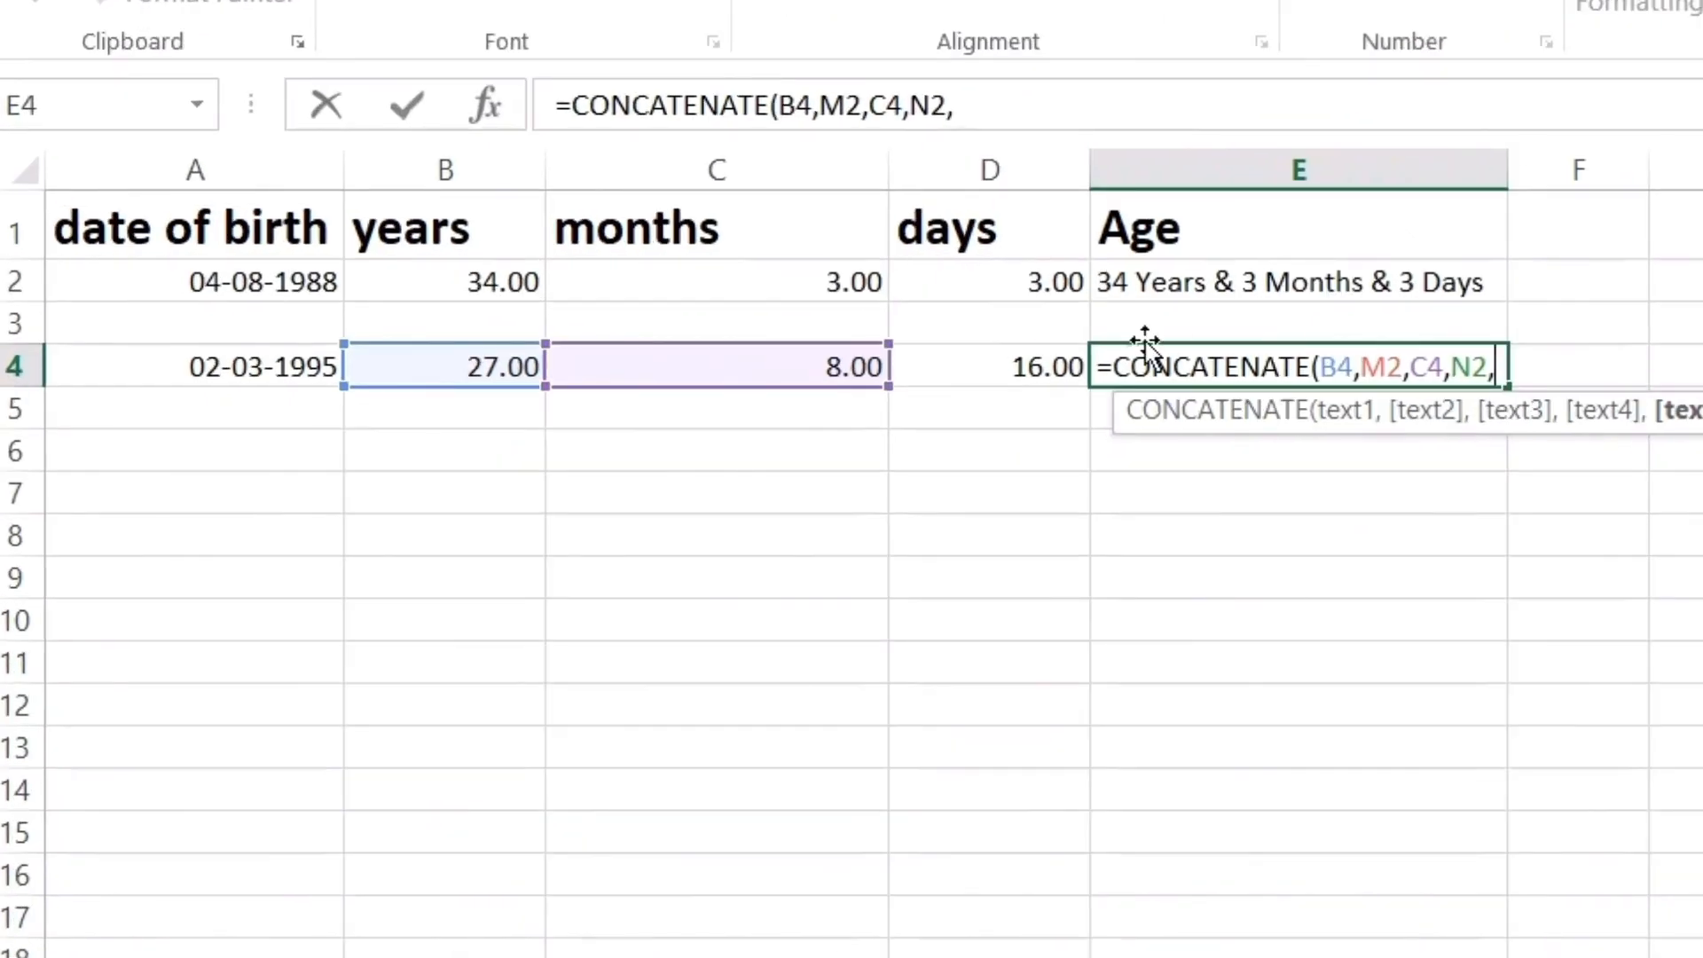
left_click(528, 304)
type(",")
left_click(1446, 263)
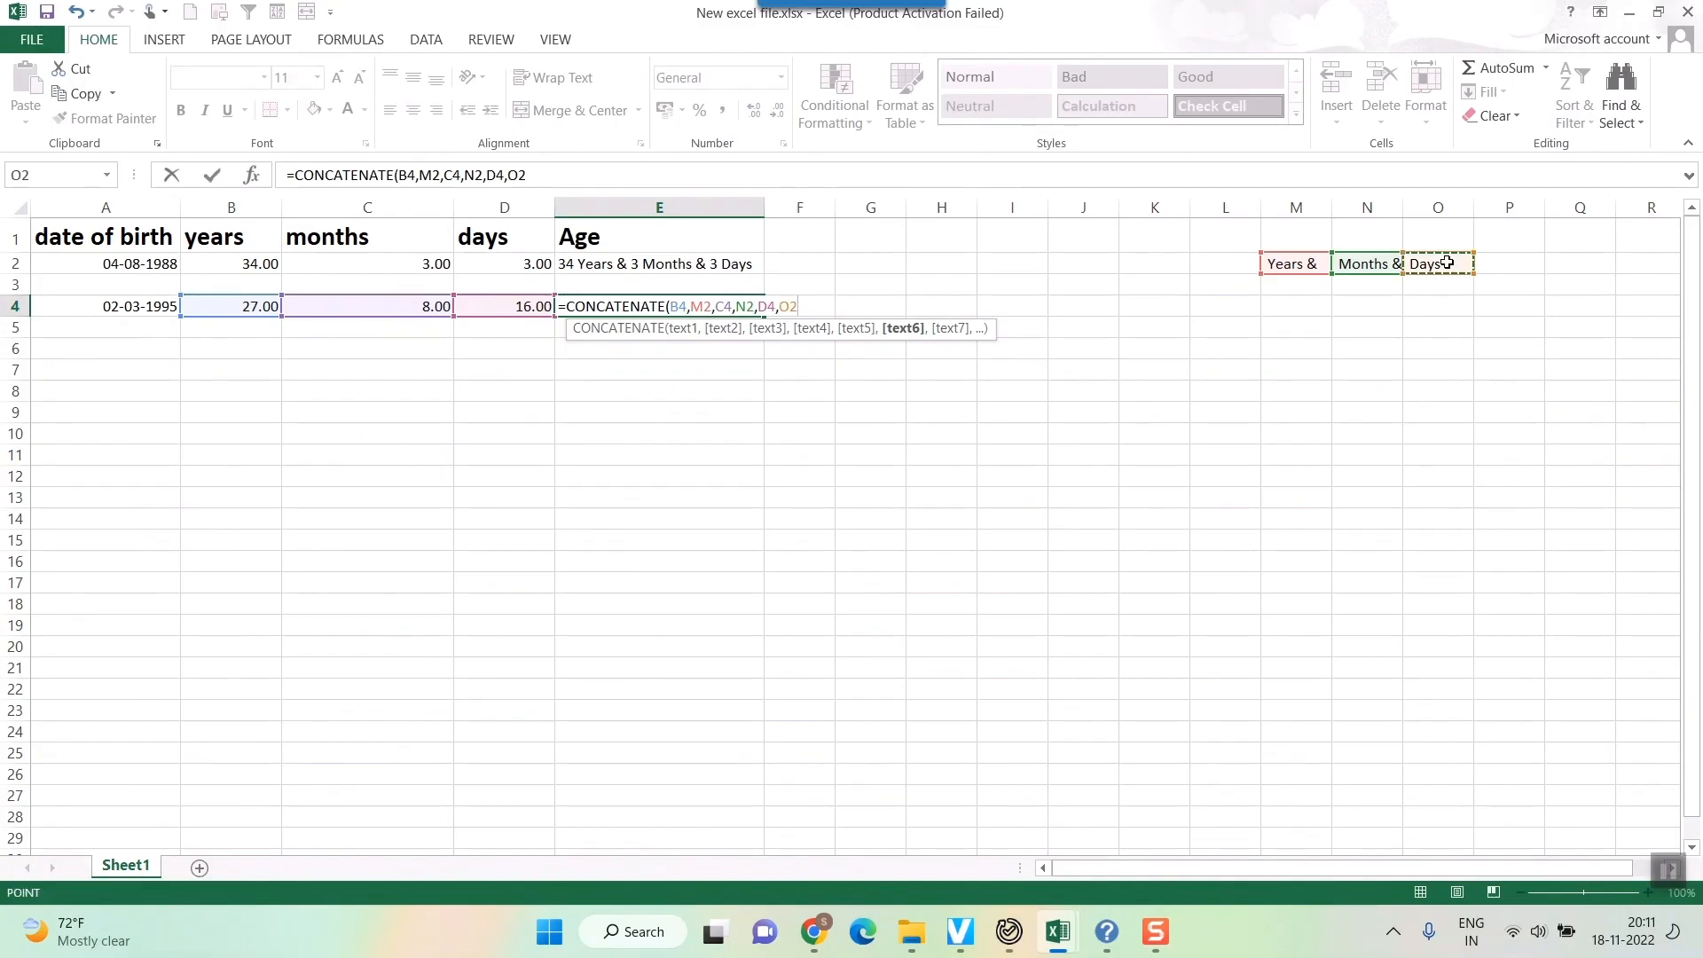
key("Return")
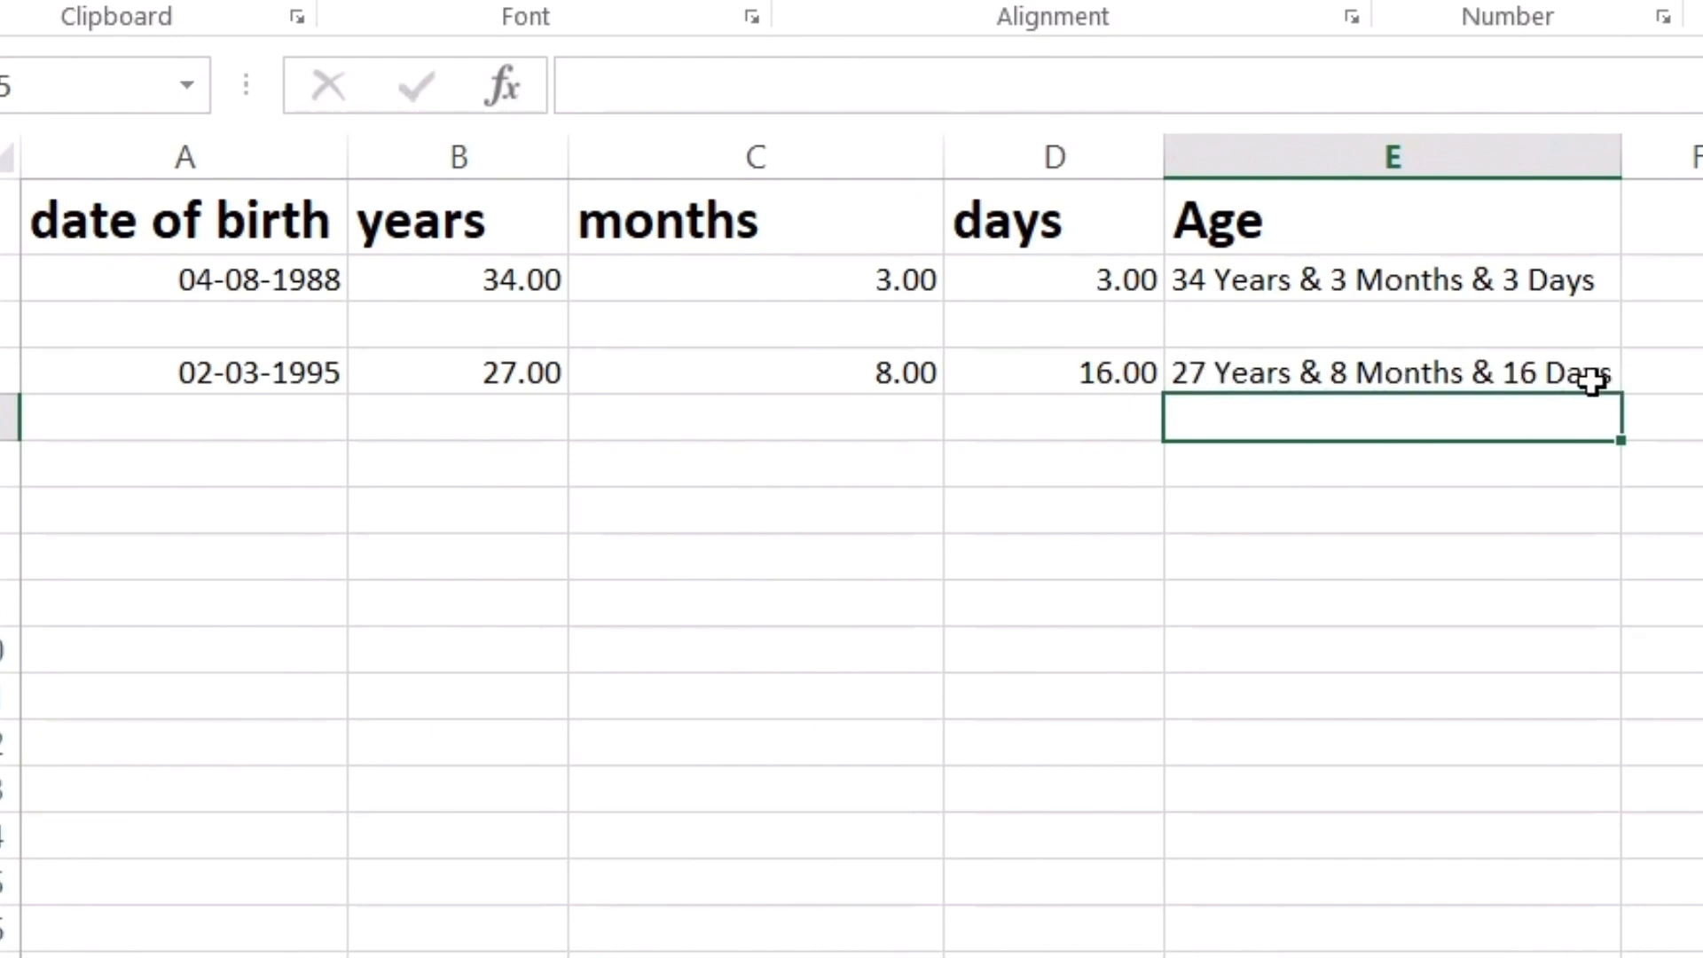
Step: Fill the date of birth in A4 down to A12 as a series of consecutive dates
left_click(1242, 372)
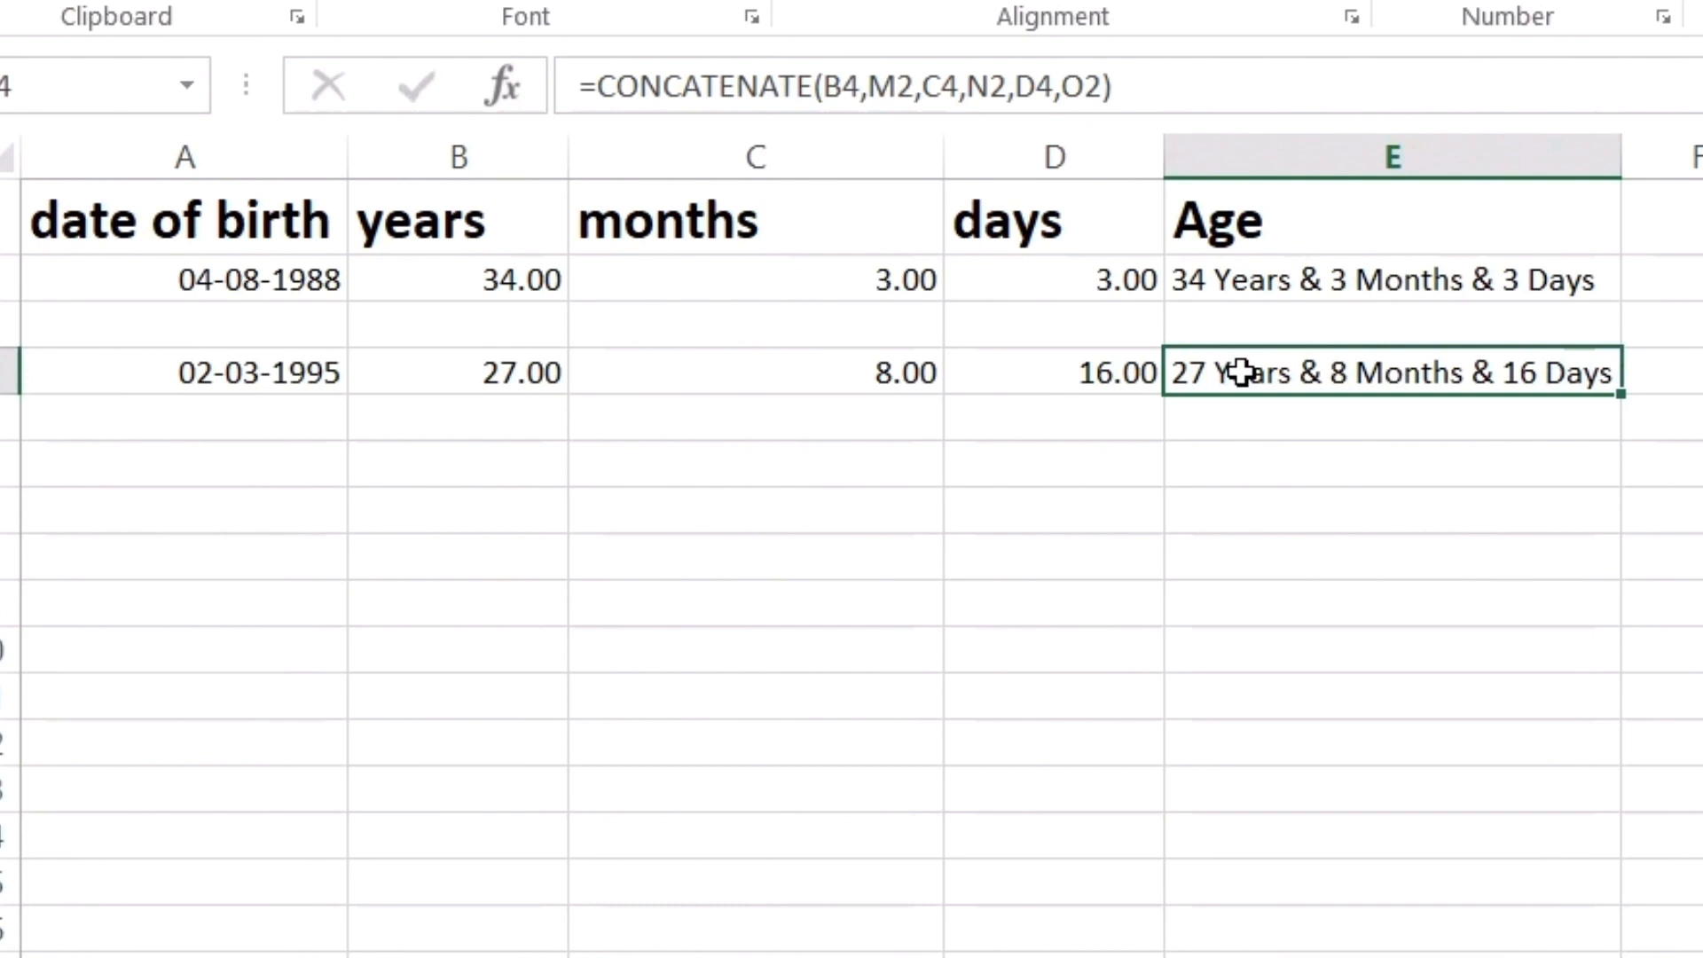
left_click(258, 417)
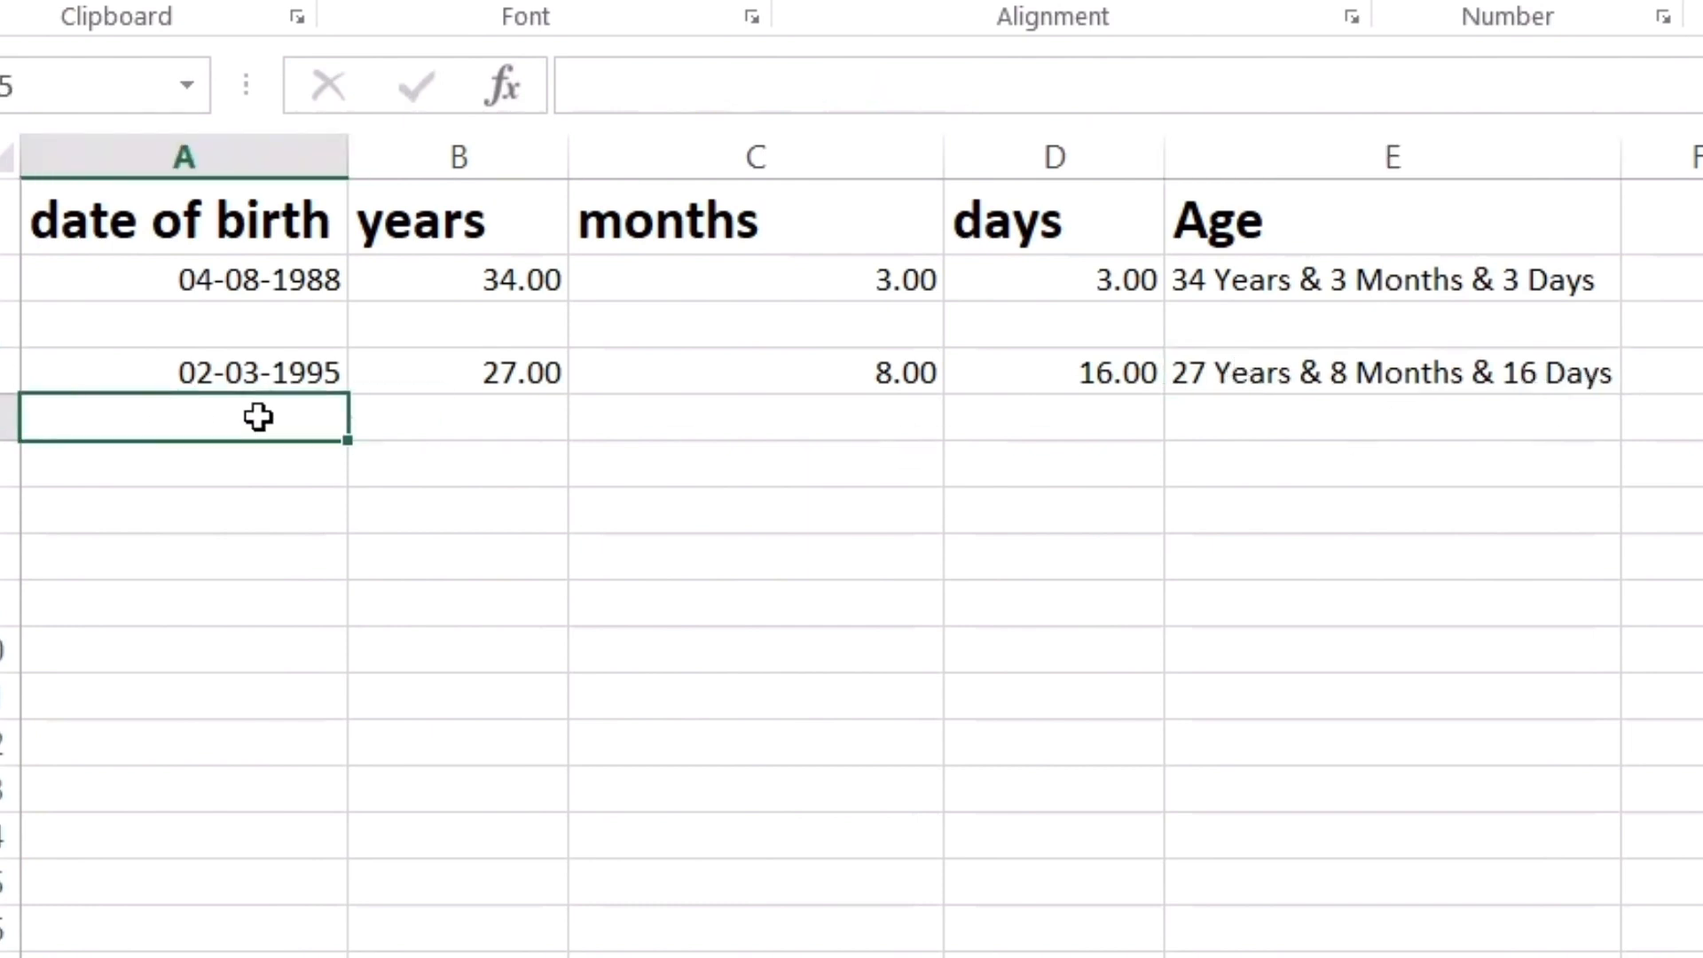
left_click(316, 383)
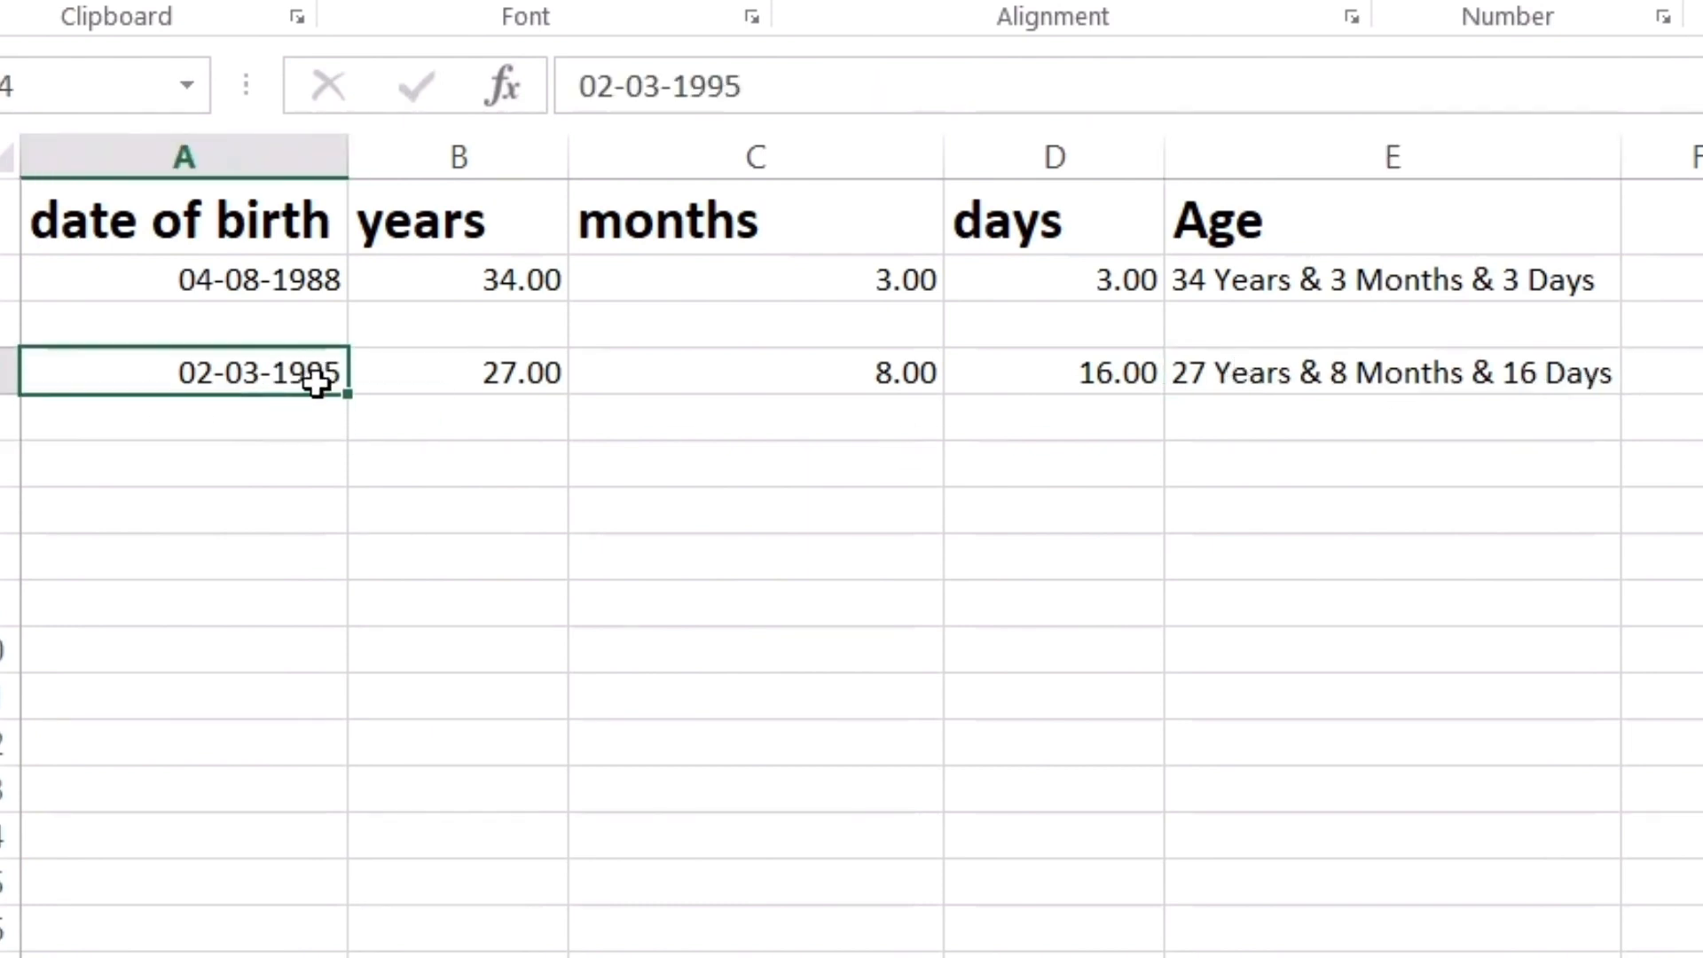
left_click_drag(348, 394, 342, 754)
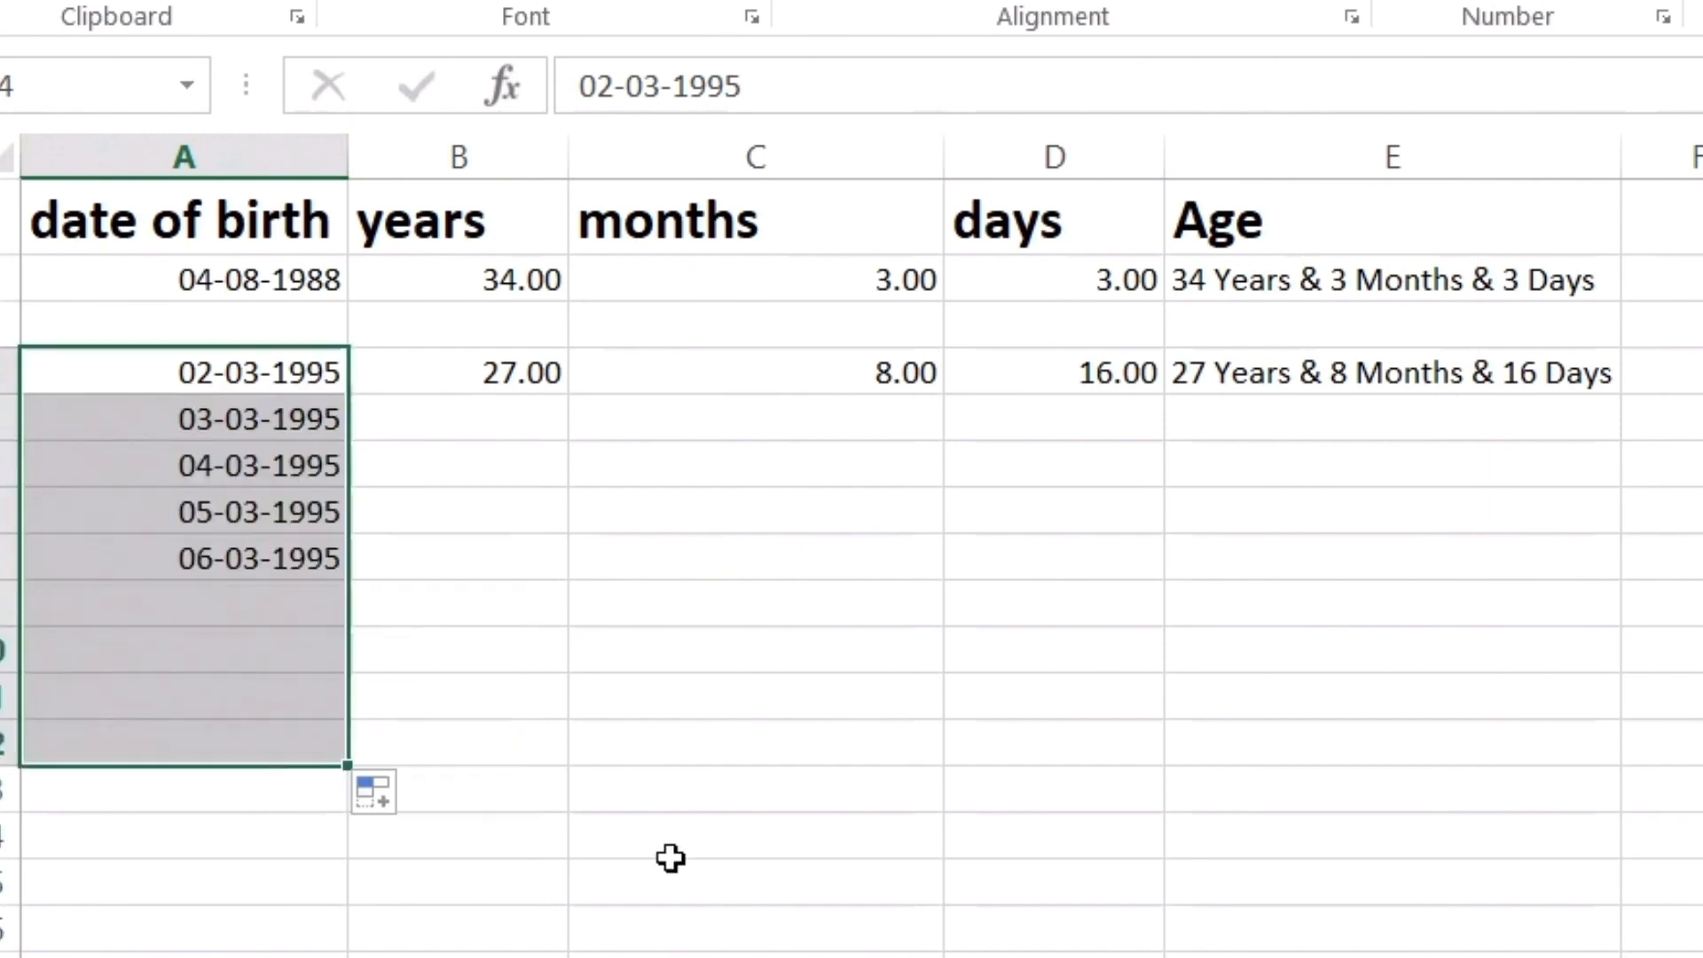
left_click(769, 797)
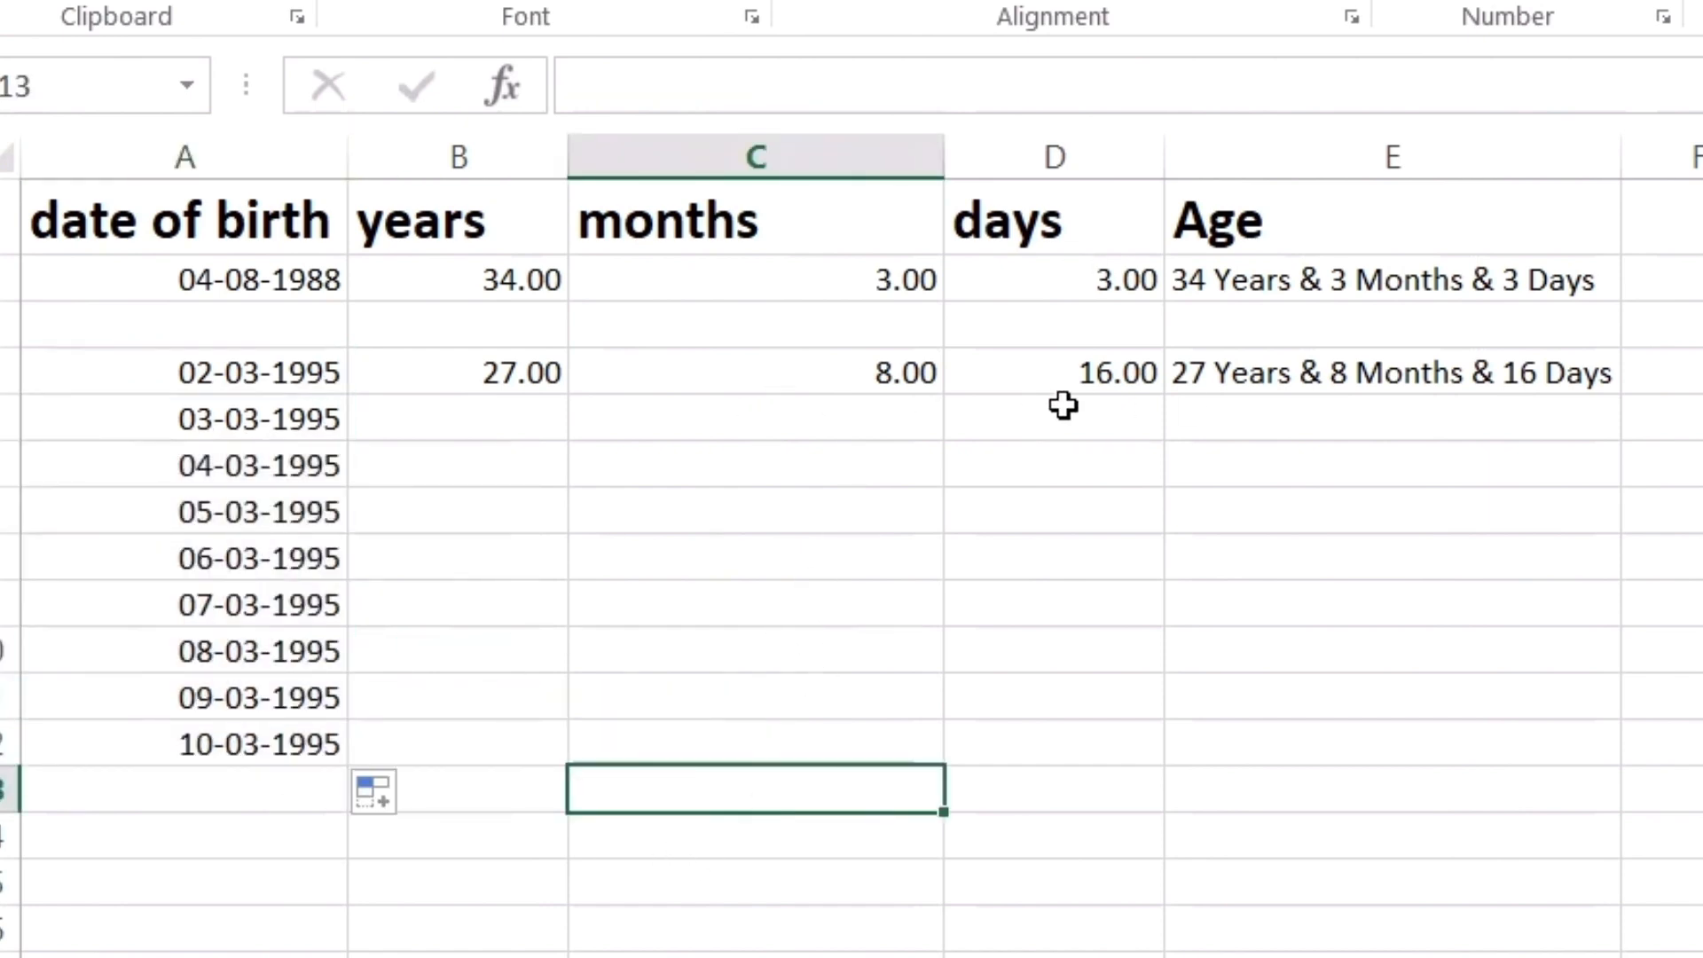
Step: Fill the years, months and days formulas from B4:D4 down to row 12
left_click_drag(448, 368, 1122, 381)
double_click(1164, 397)
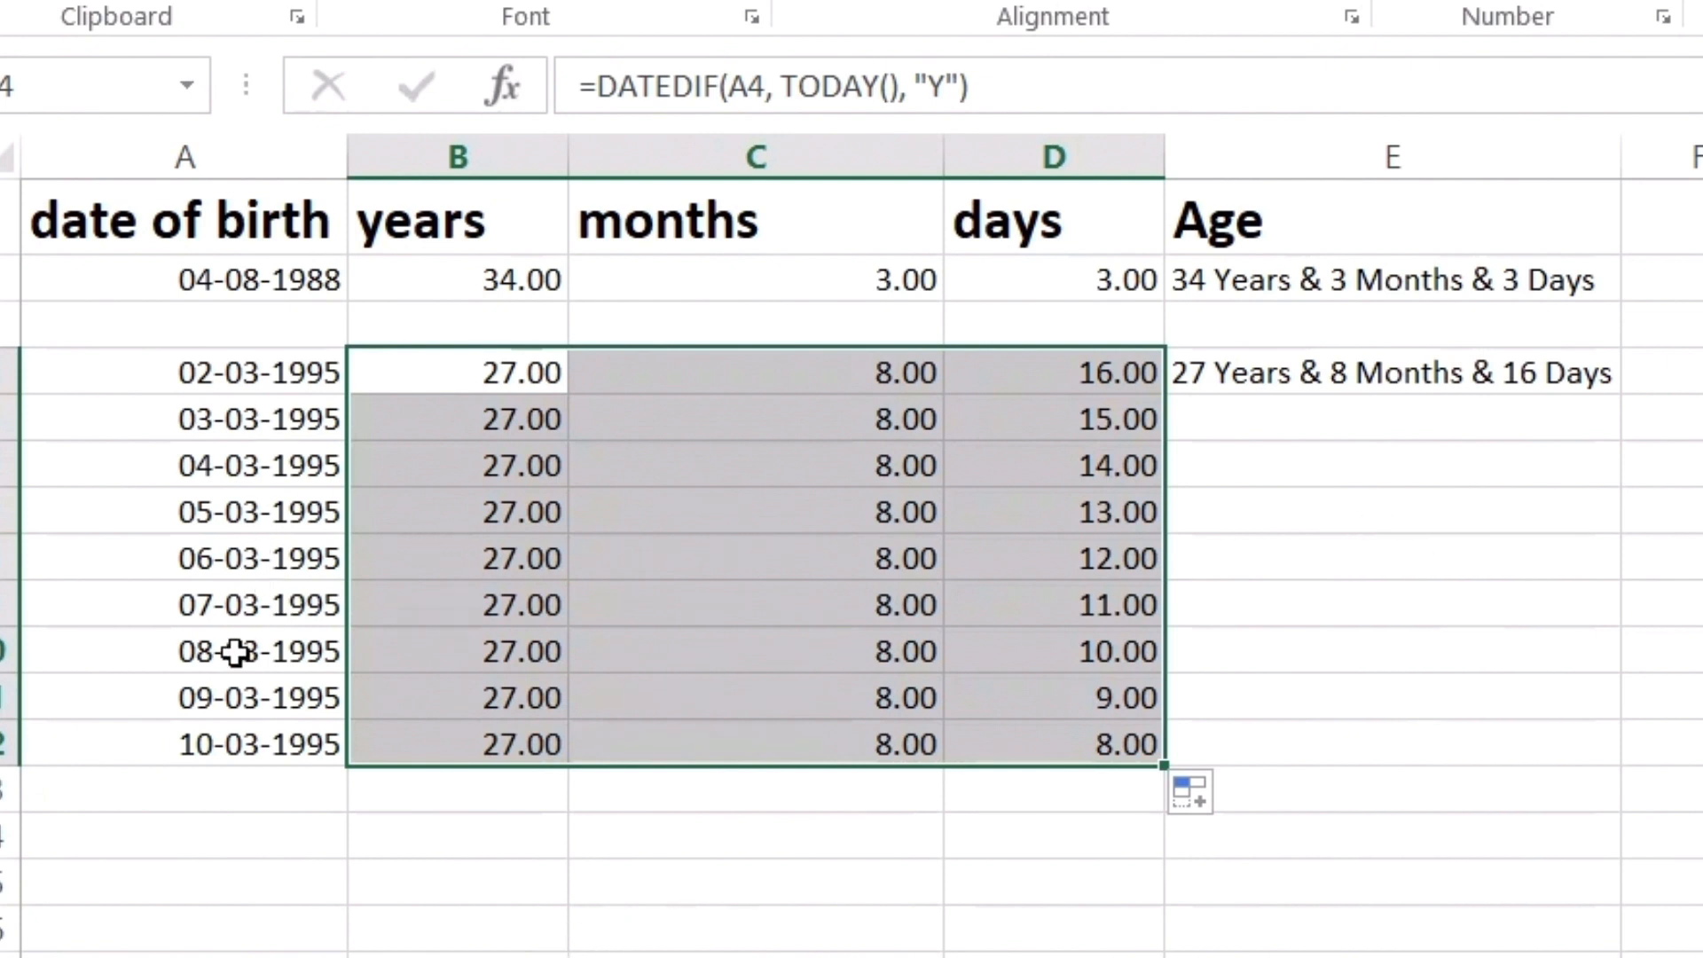
left_click(247, 825)
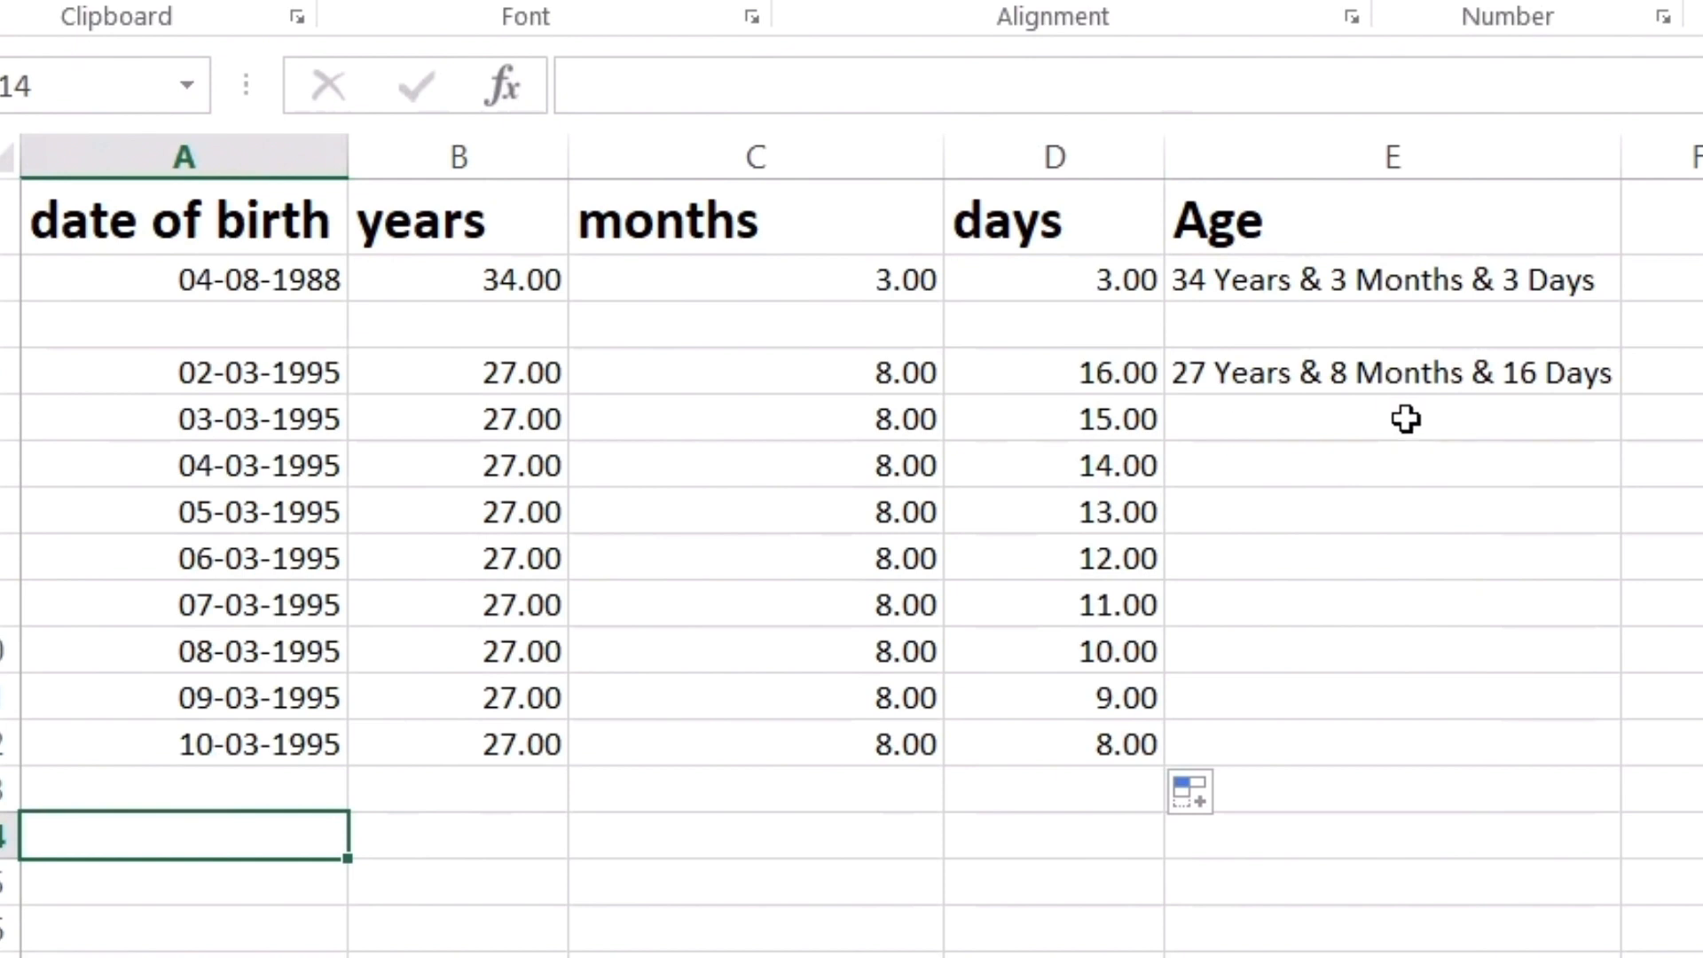
Step: Fill the Age formula from E4 down to E12 and inspect the copied formula in E5
left_click(1325, 418)
left_click(1326, 373)
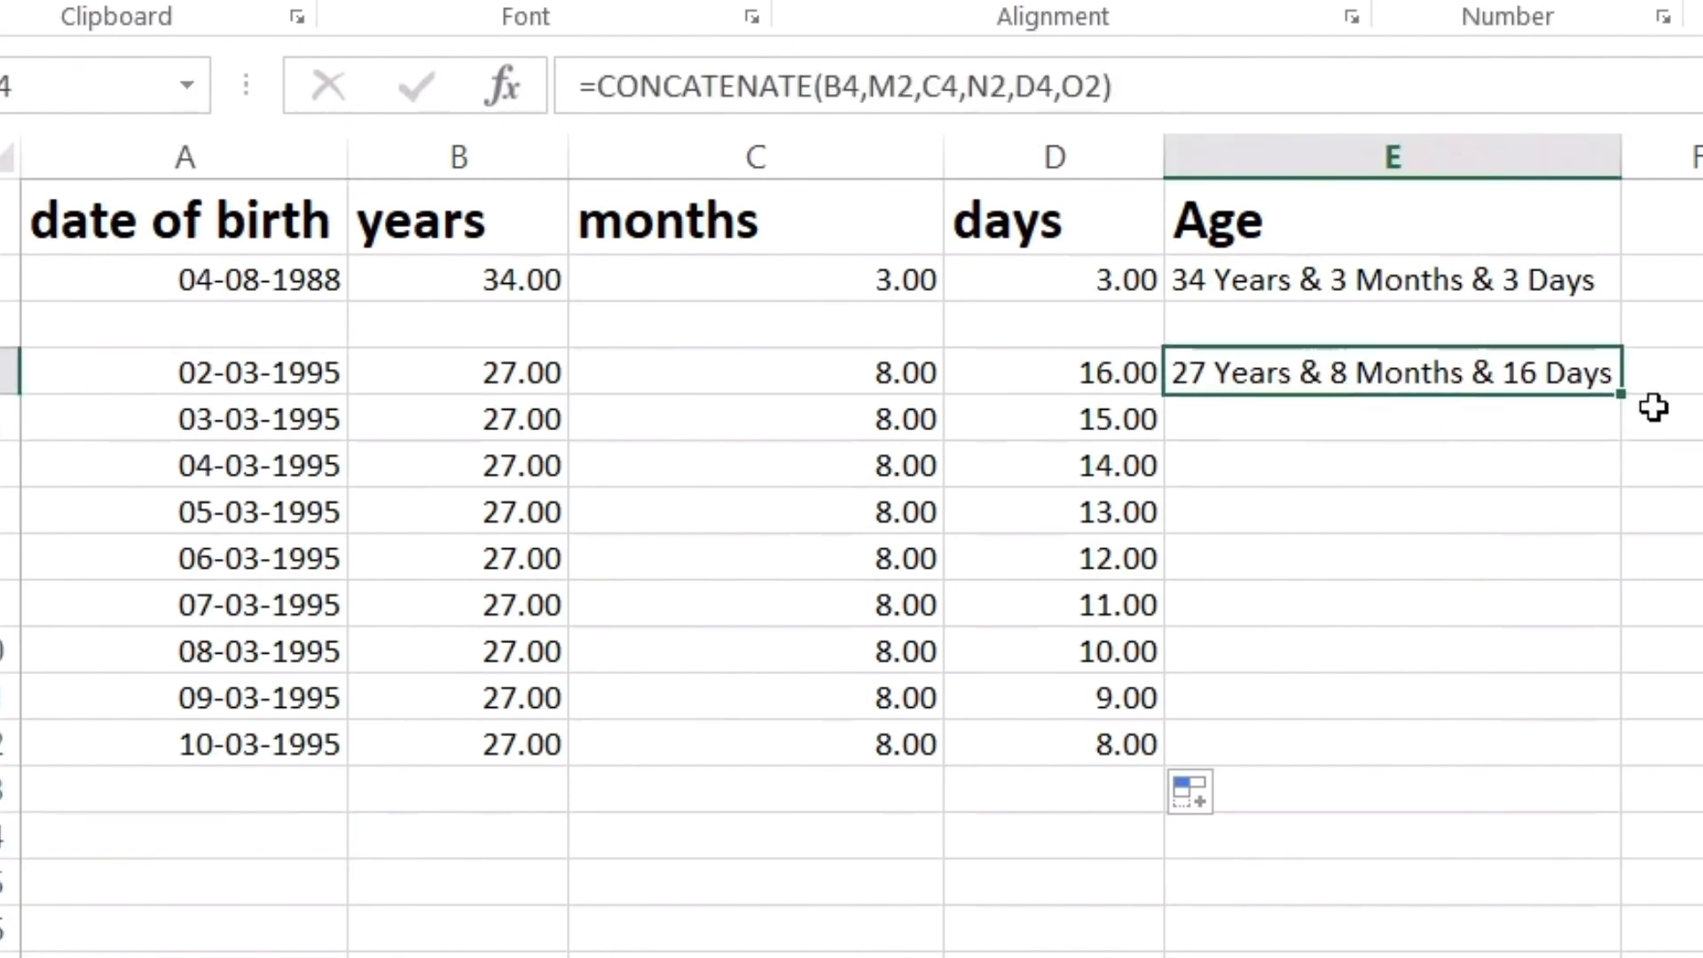
left_click_drag(1623, 399, 1566, 783)
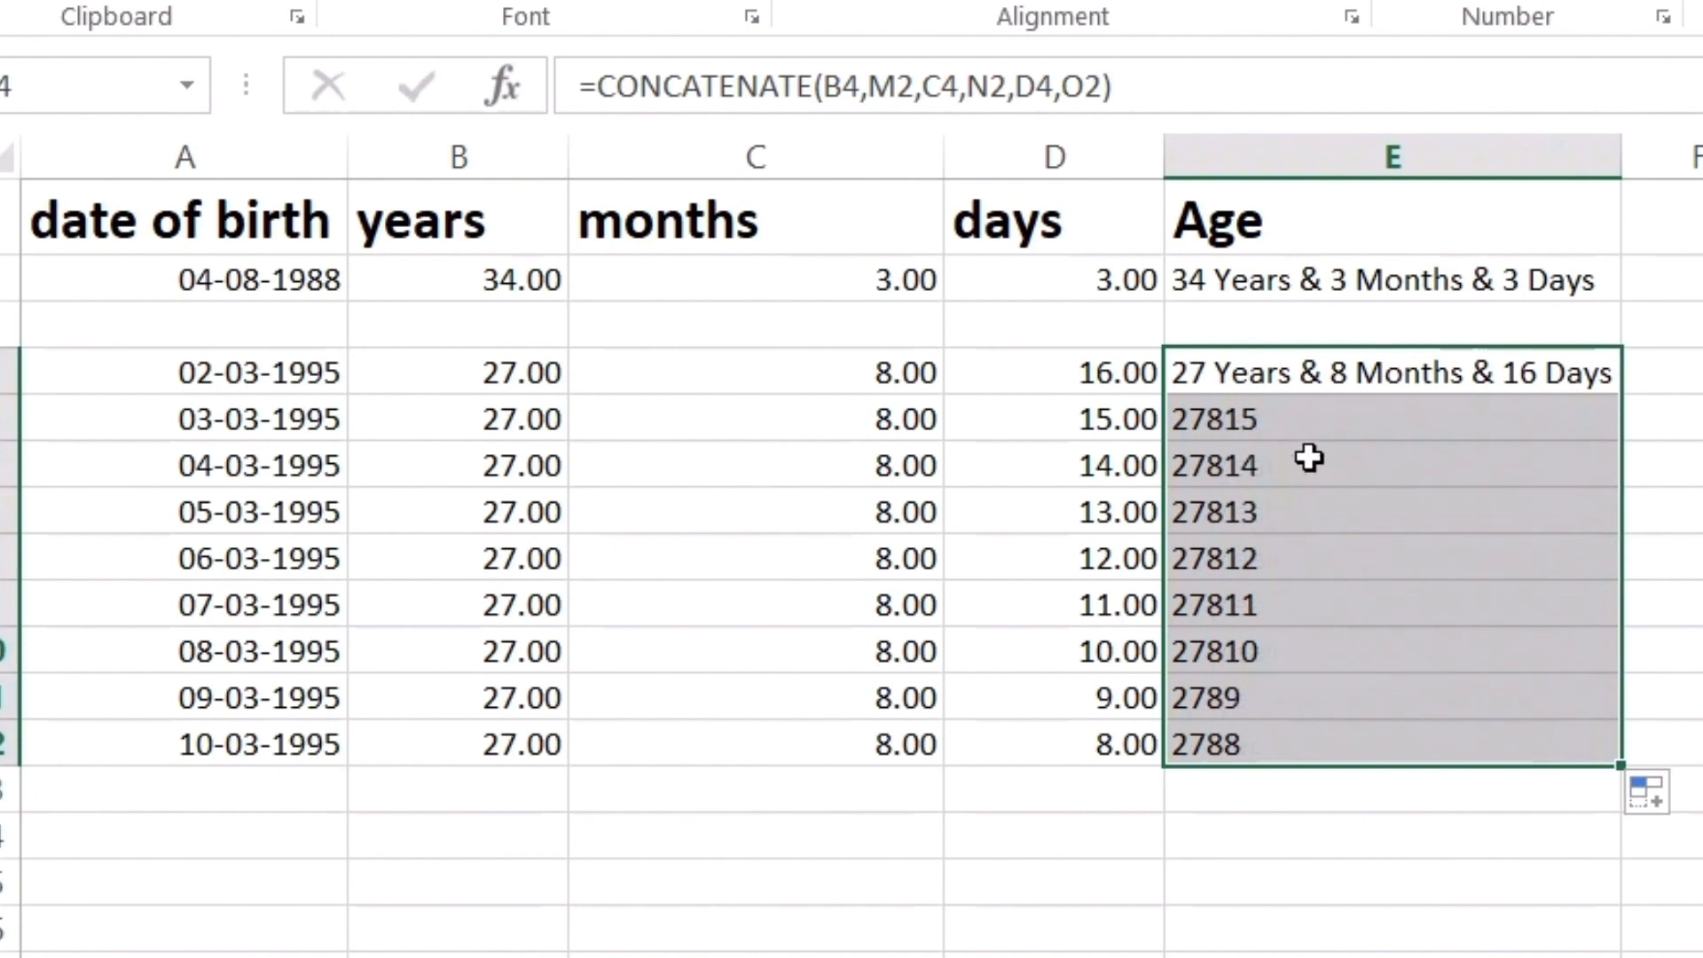
left_click(1224, 426)
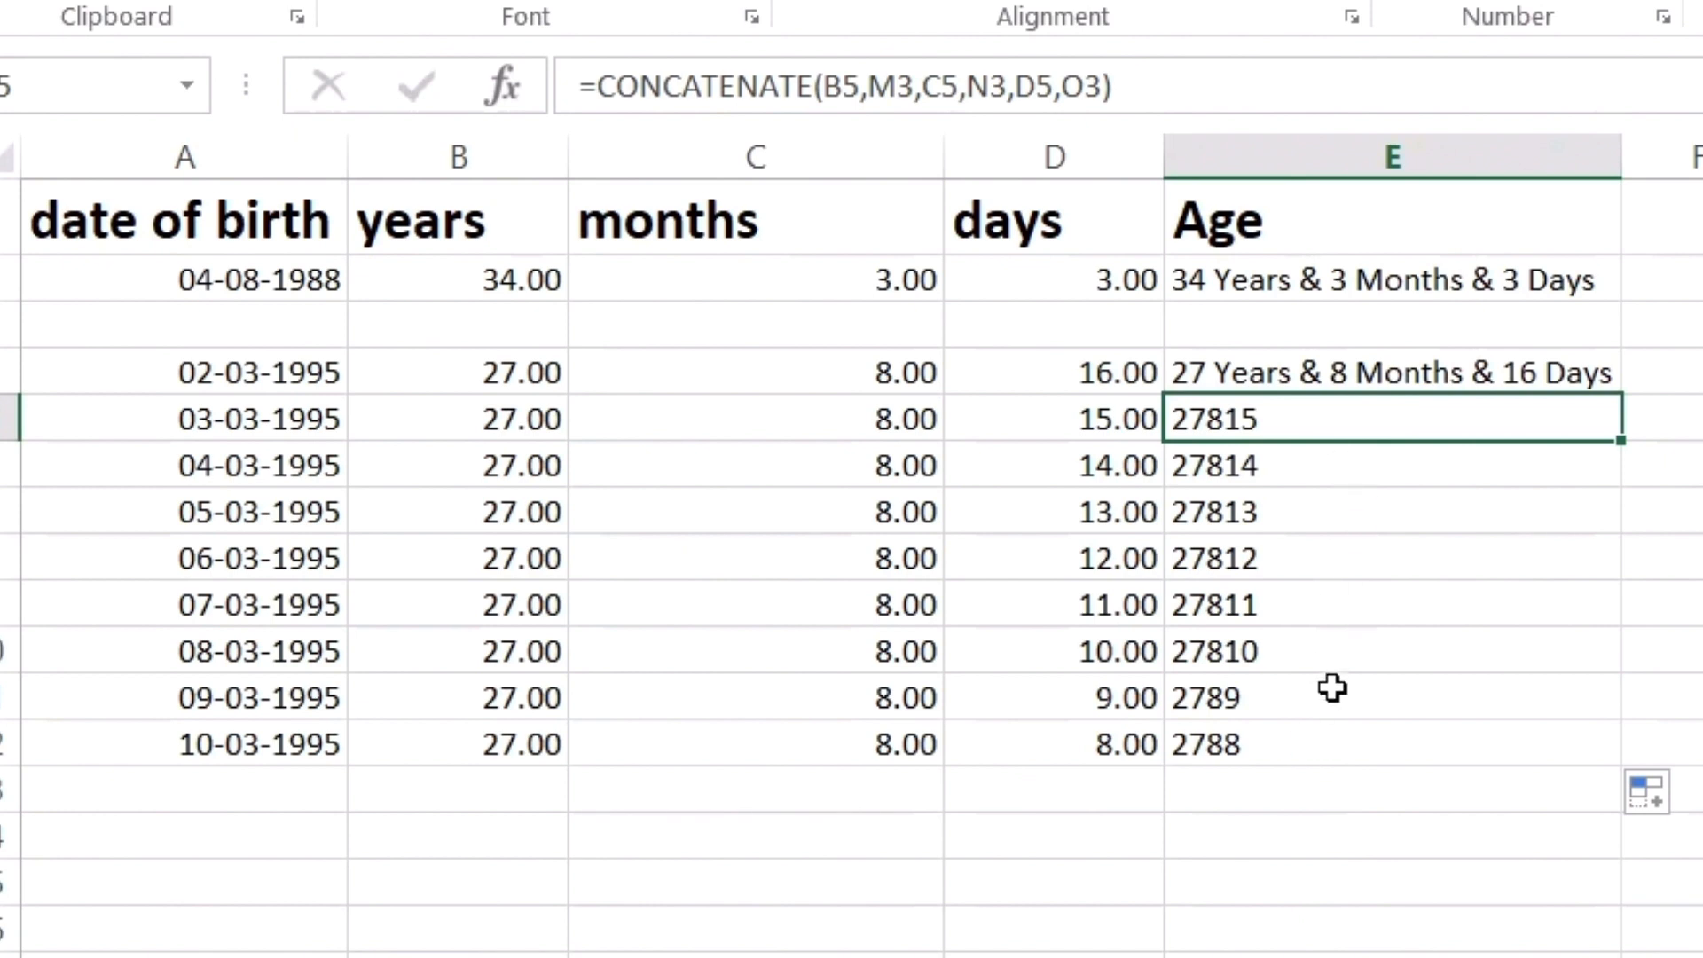
left_click(1312, 763)
Step: Change the M2 reference in the E4 CONCATENATE formula to the absolute reference $M$2
left_click(1239, 374)
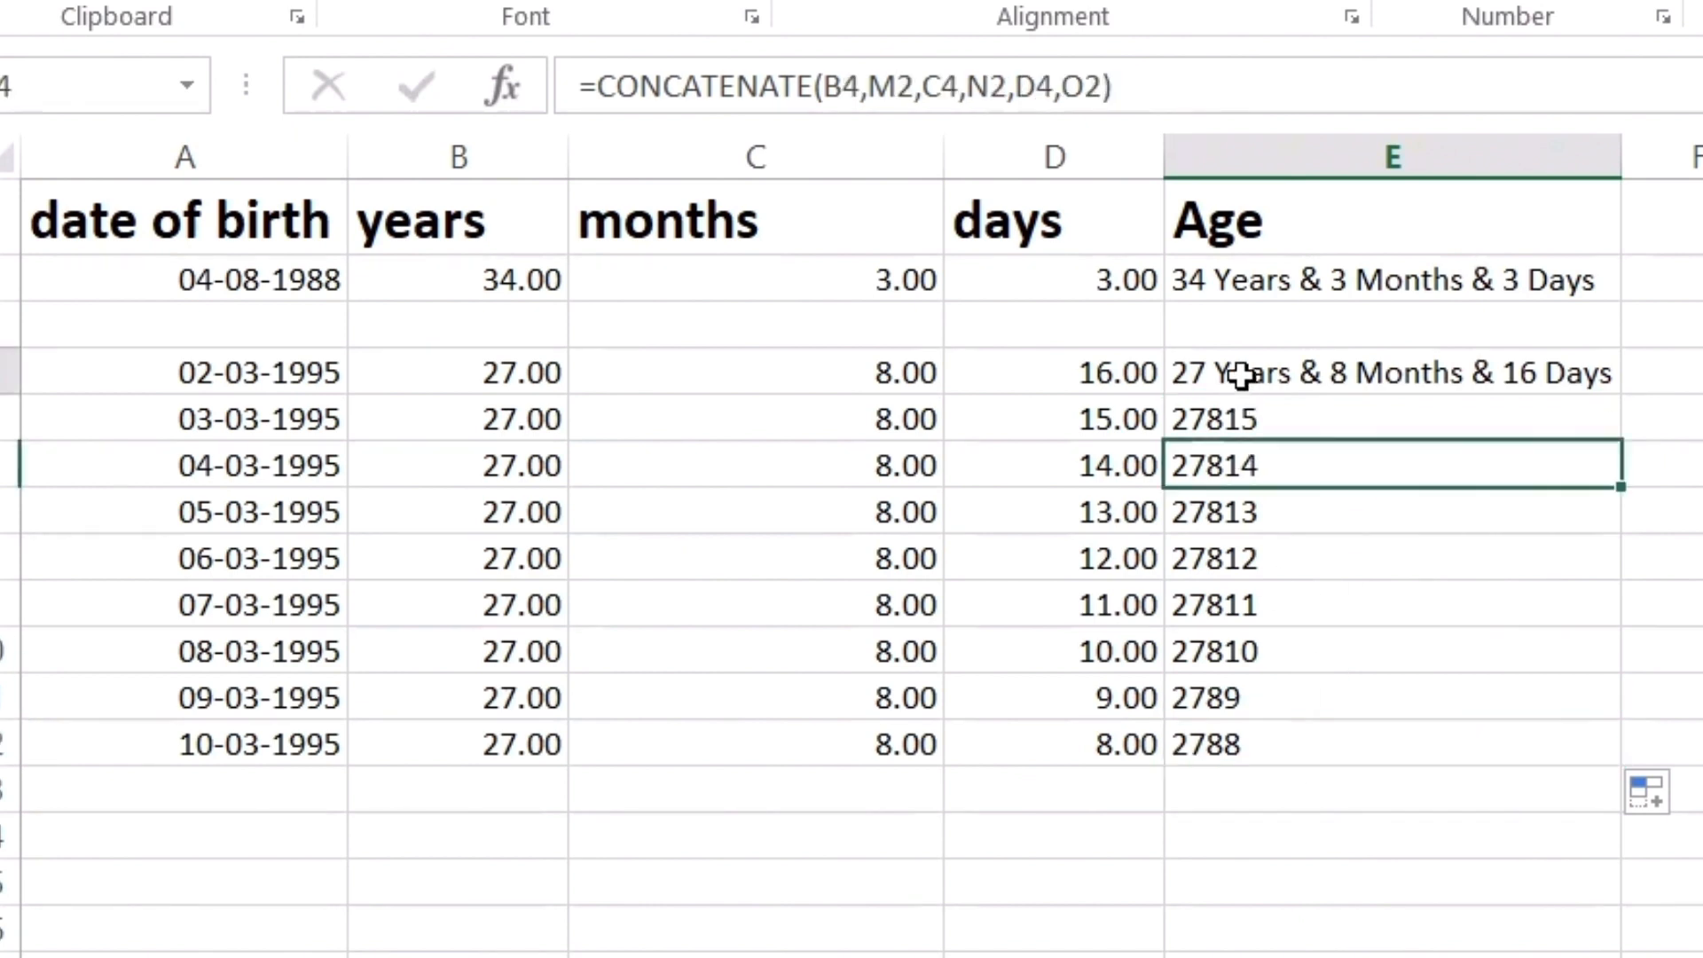
left_click(870, 80)
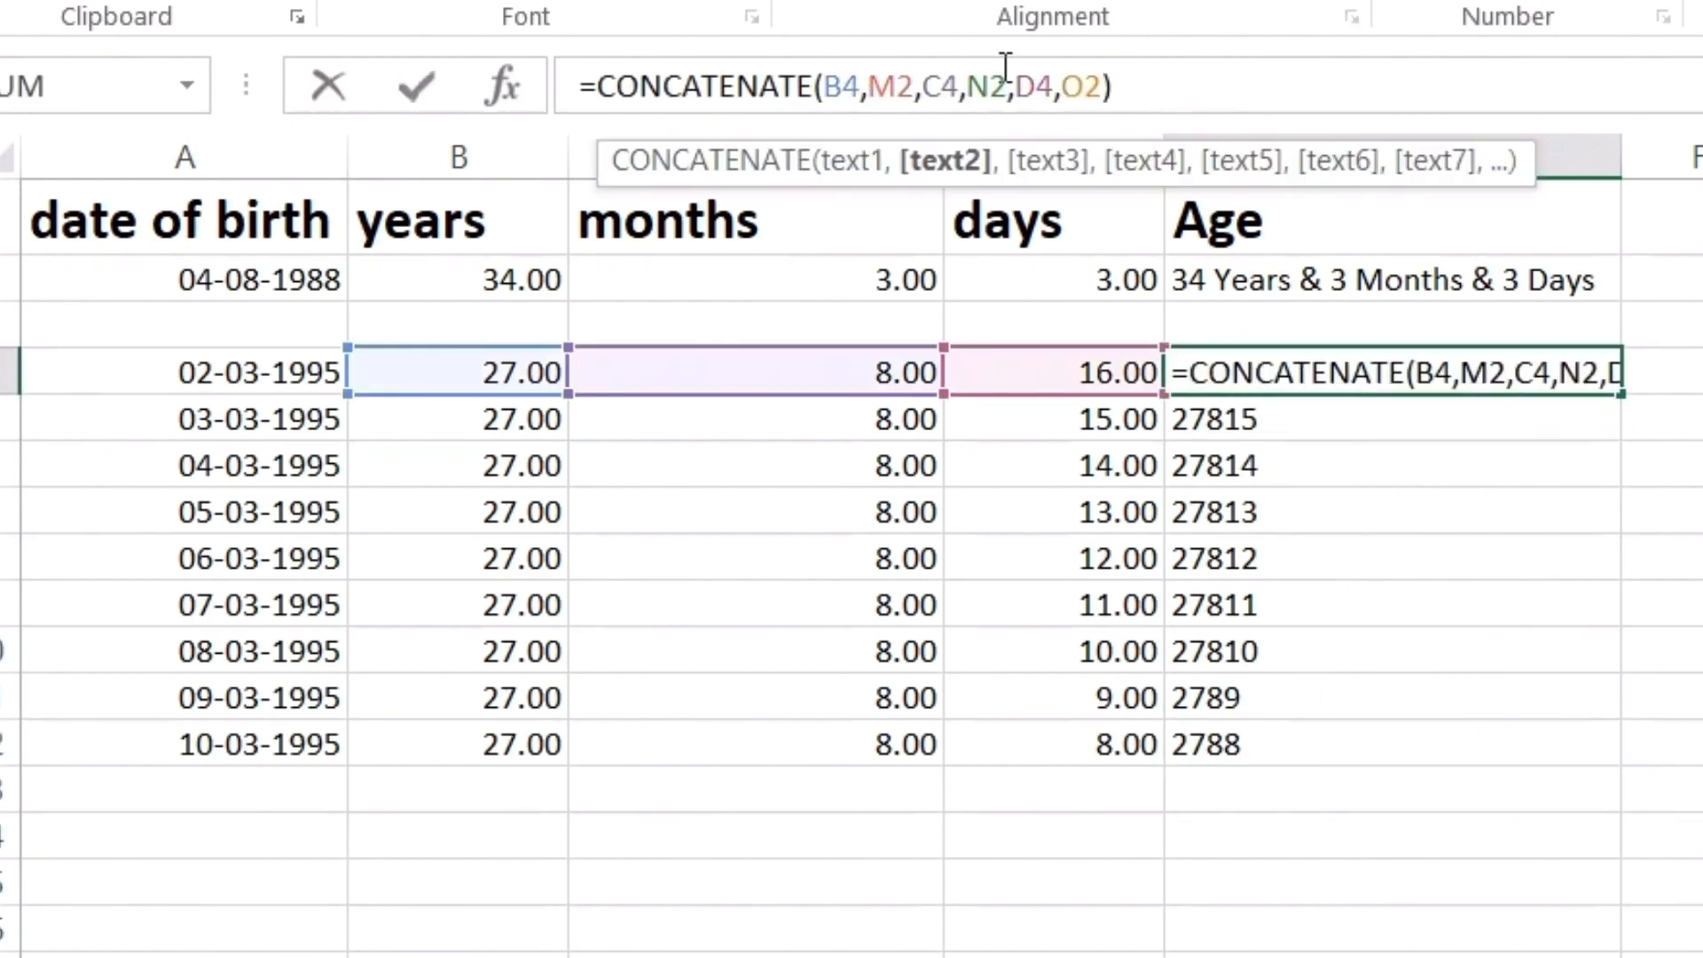
type("$")
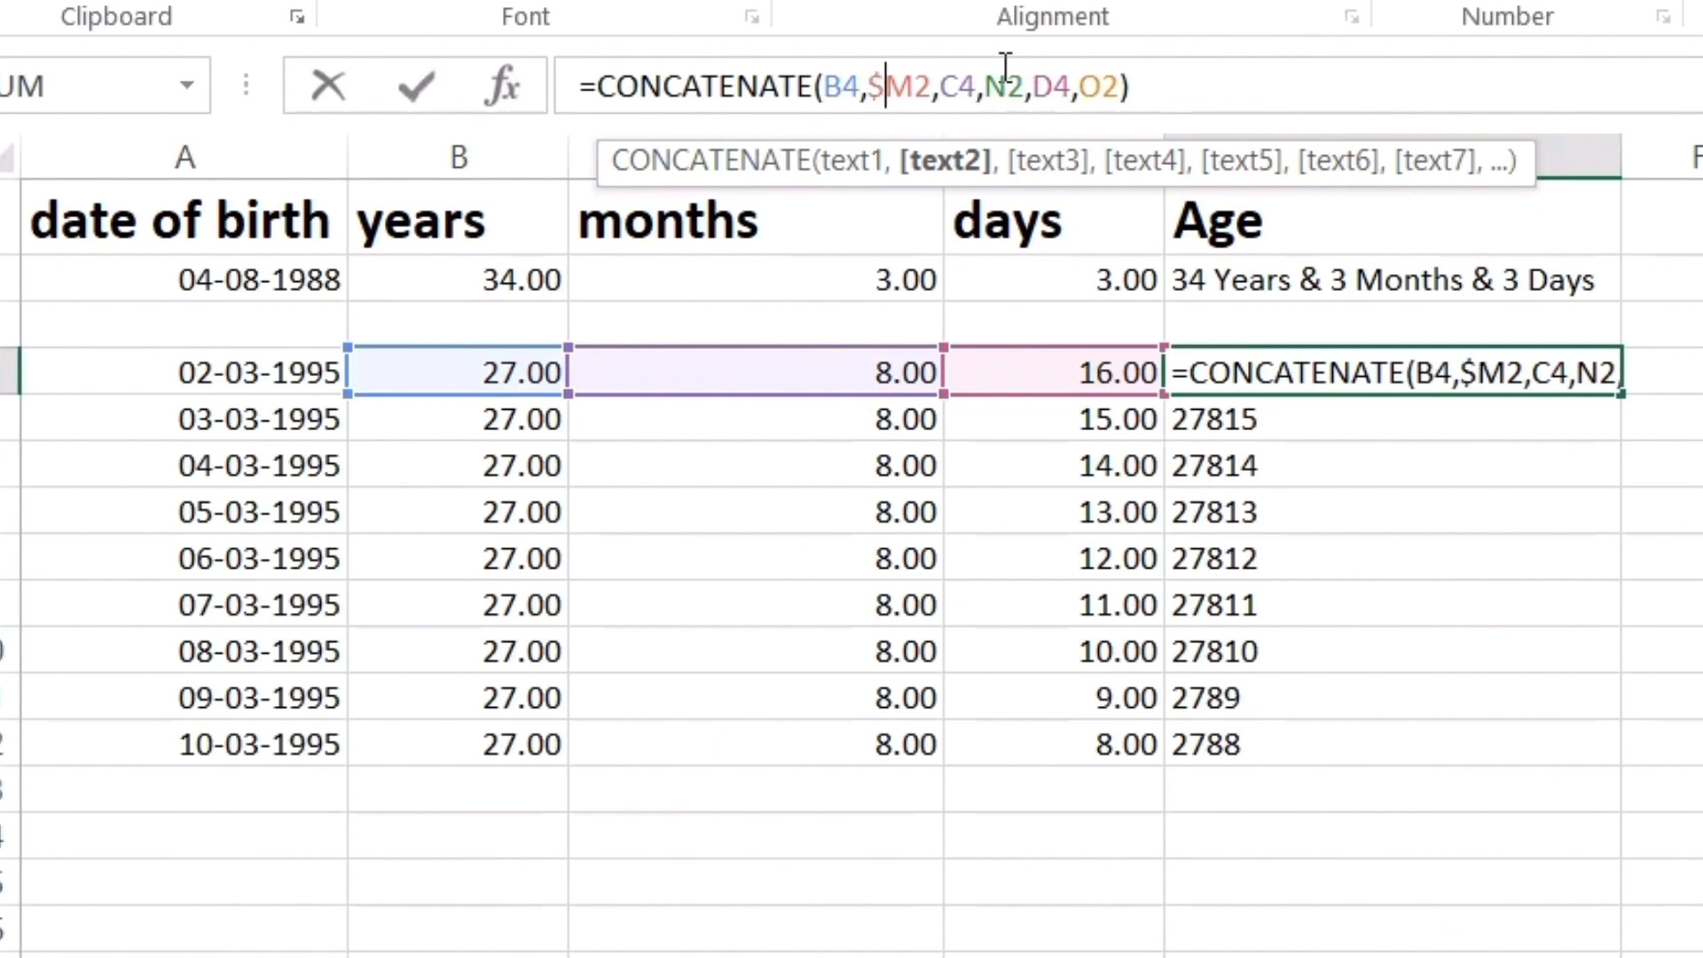
key("Right")
type("$")
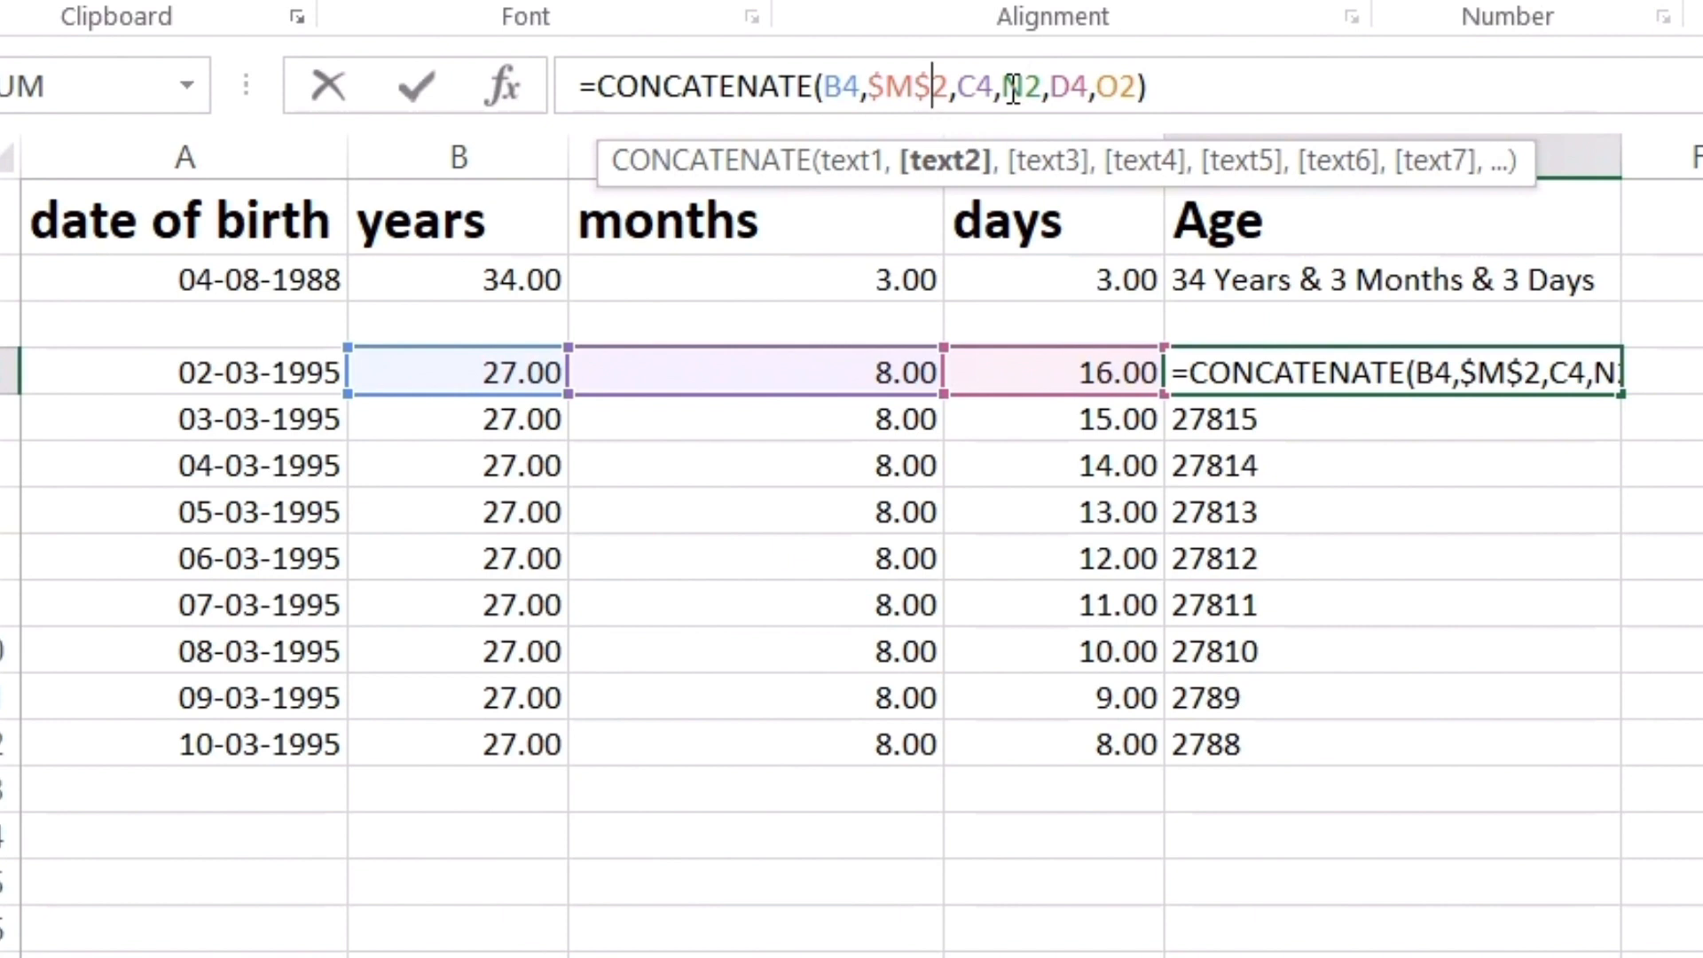
Step: Change the N2 reference in the E4 formula to the absolute reference $N$2
left_click(1012, 87)
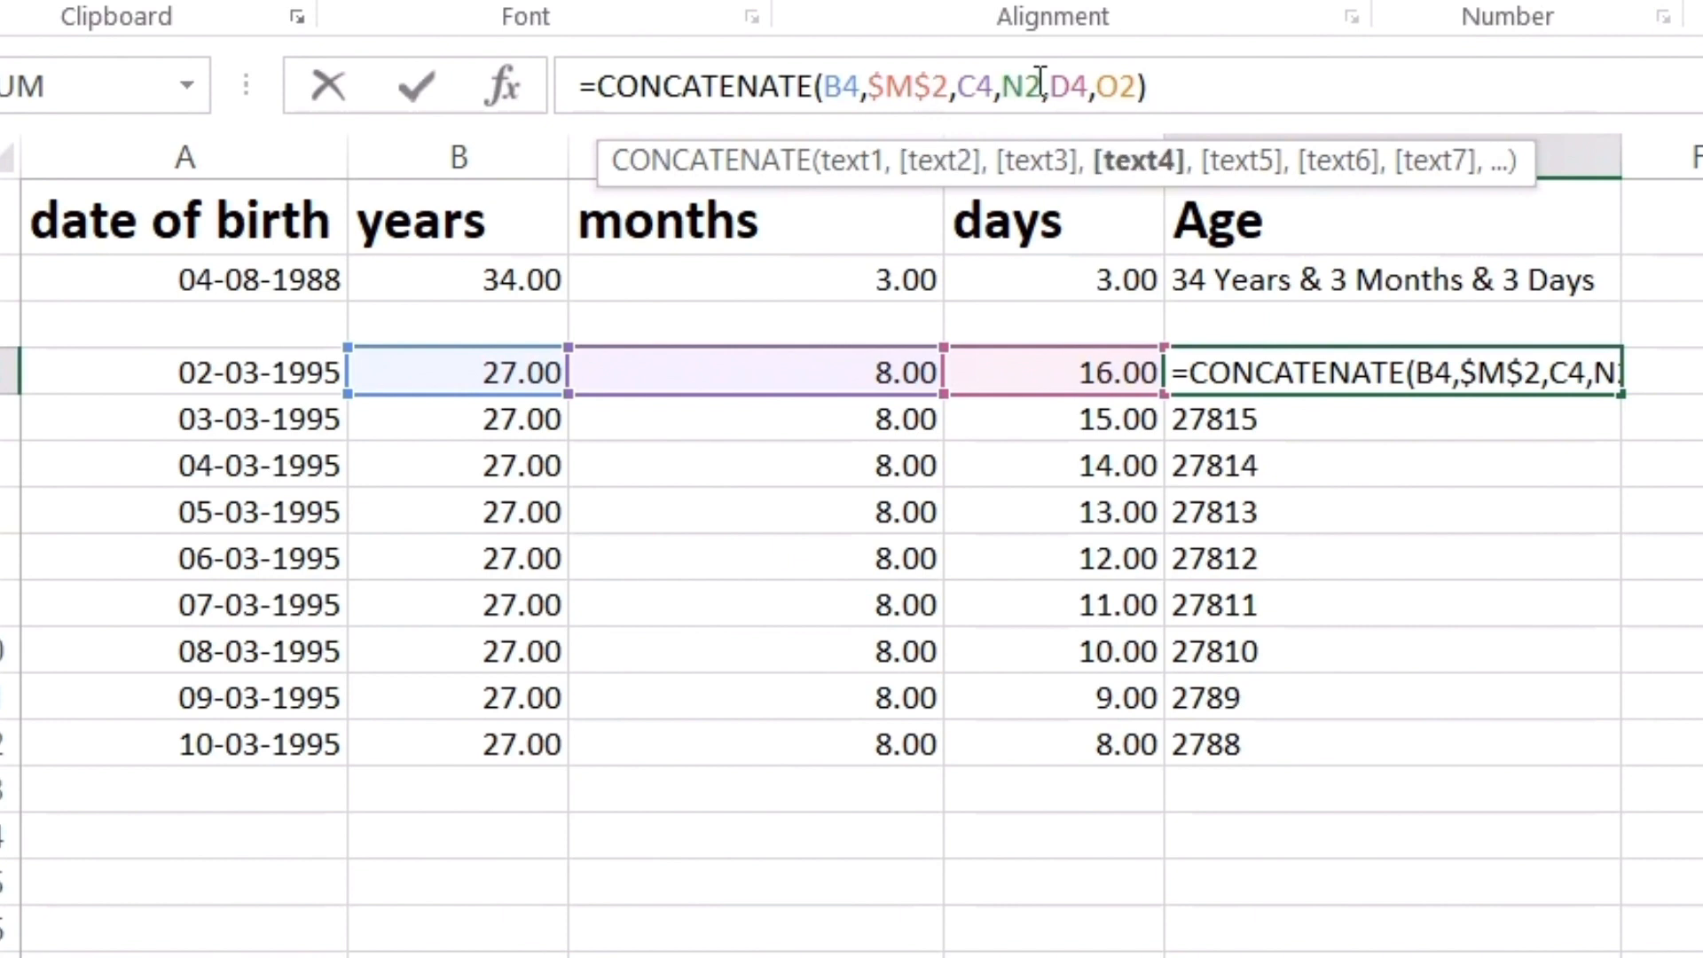
type("$")
key("Right")
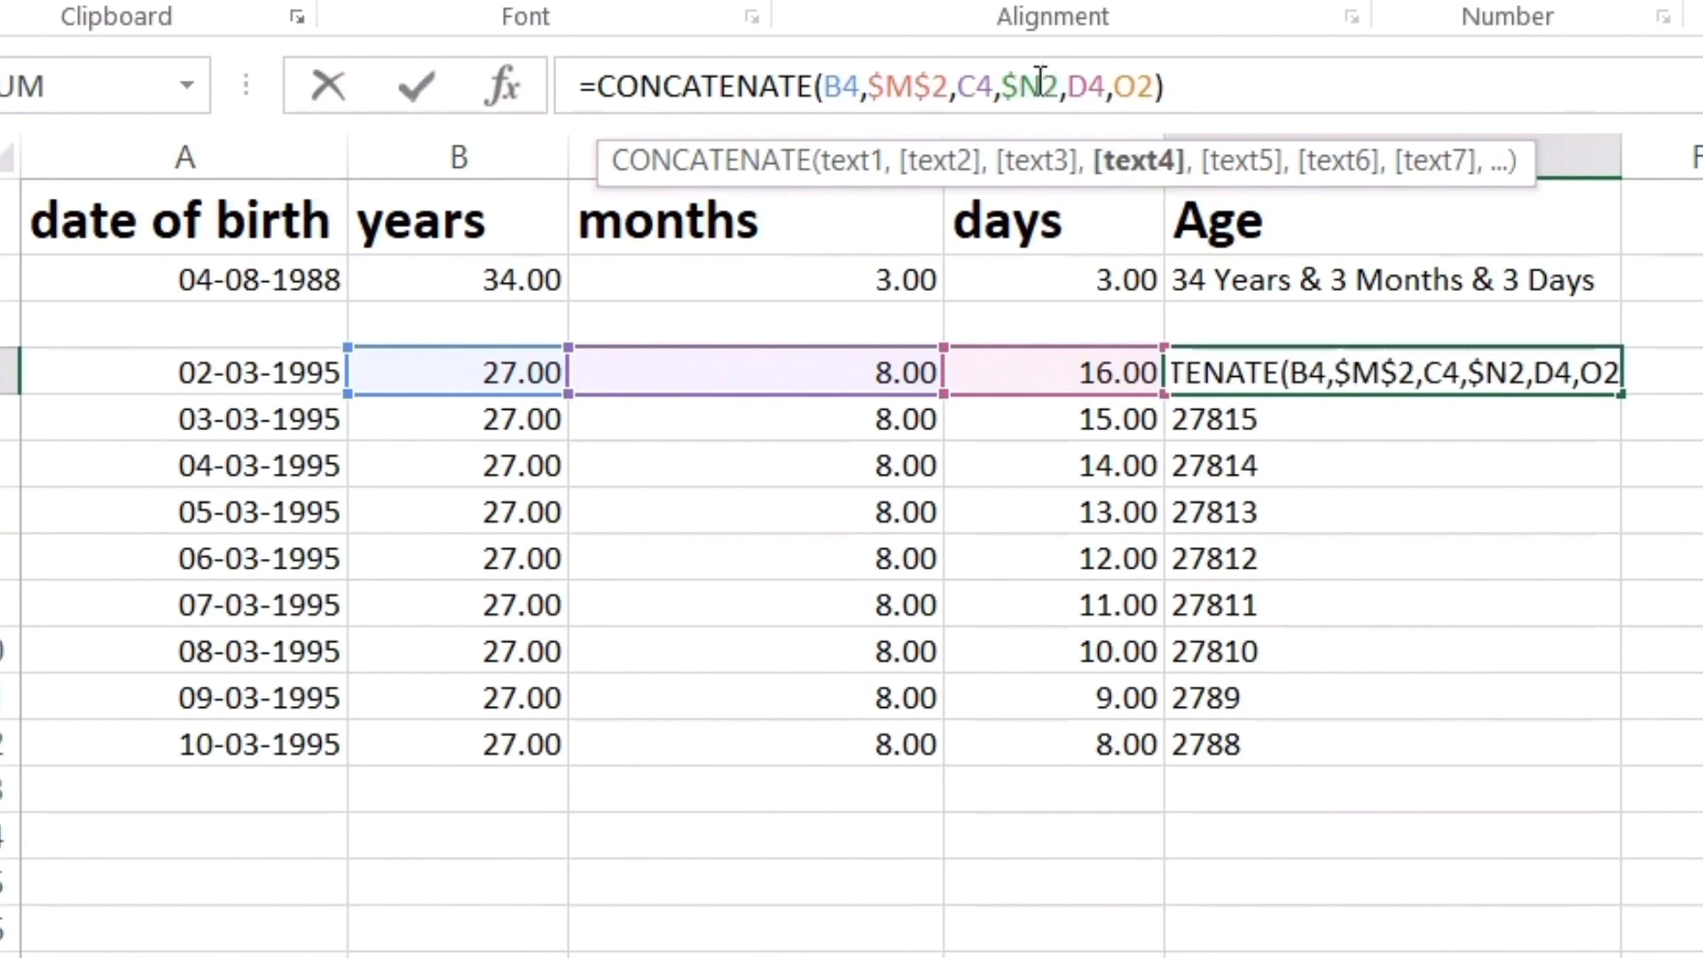
type("$")
Step: Change the O2 reference in the E4 CONCATENATE formula to the absolute reference $O$2
key("Right")
key("Right")
key("Right")
key("Right")
key("Right")
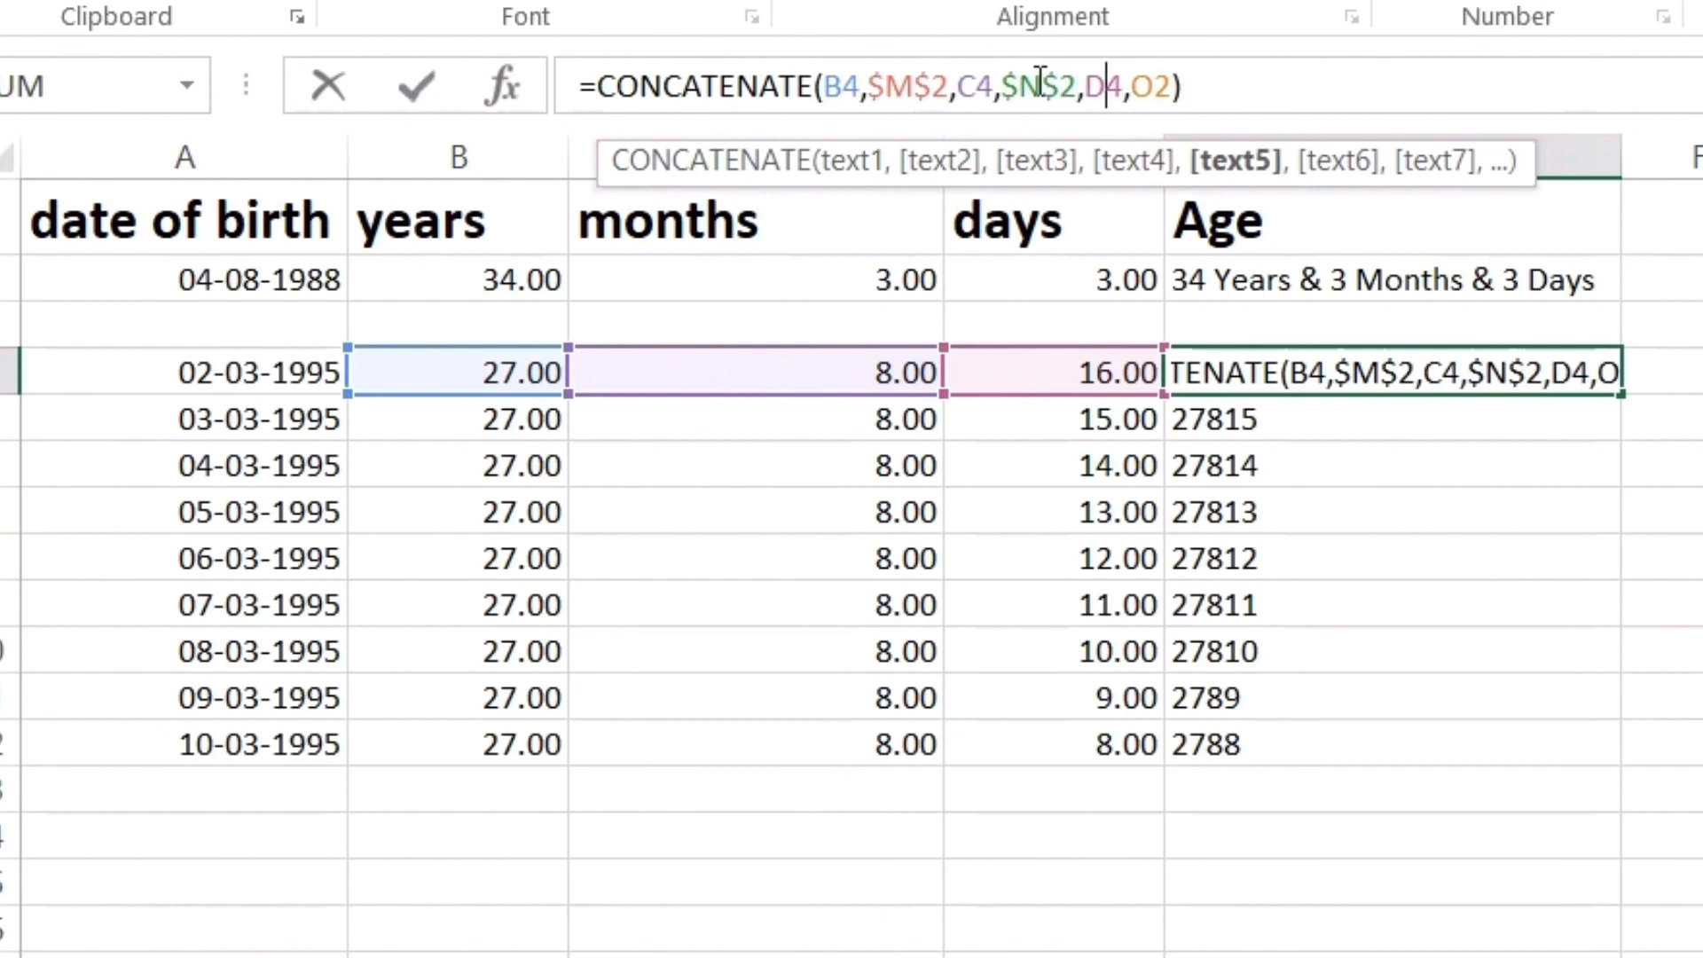
type("$")
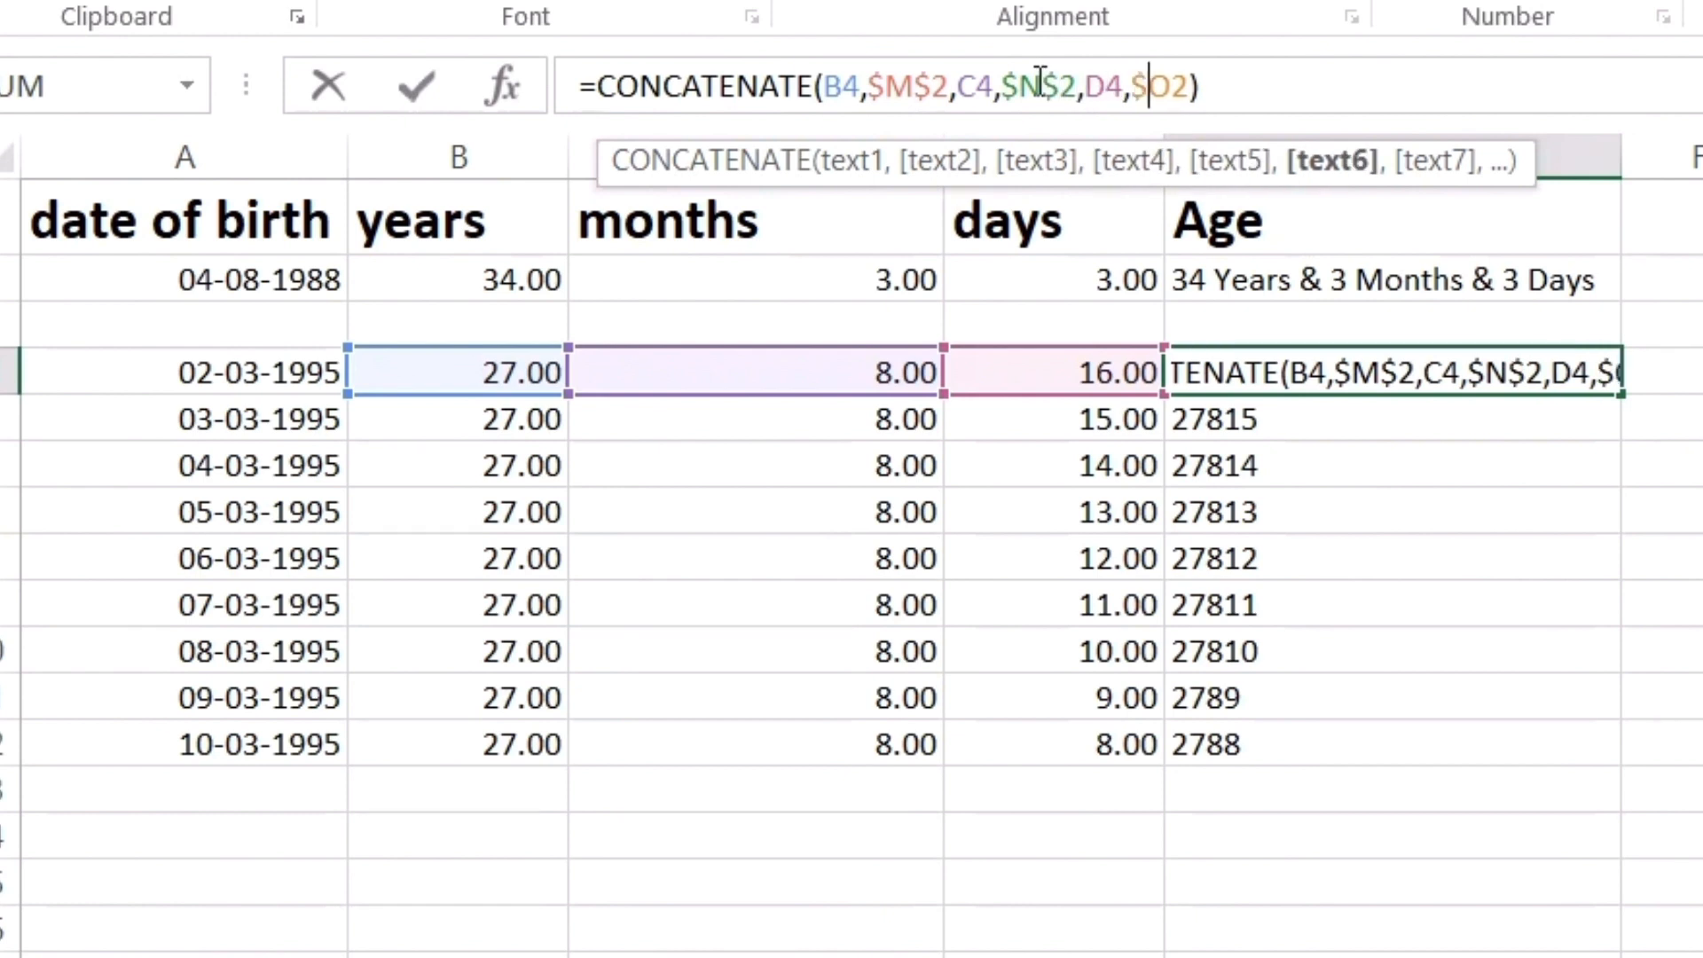
key("Right")
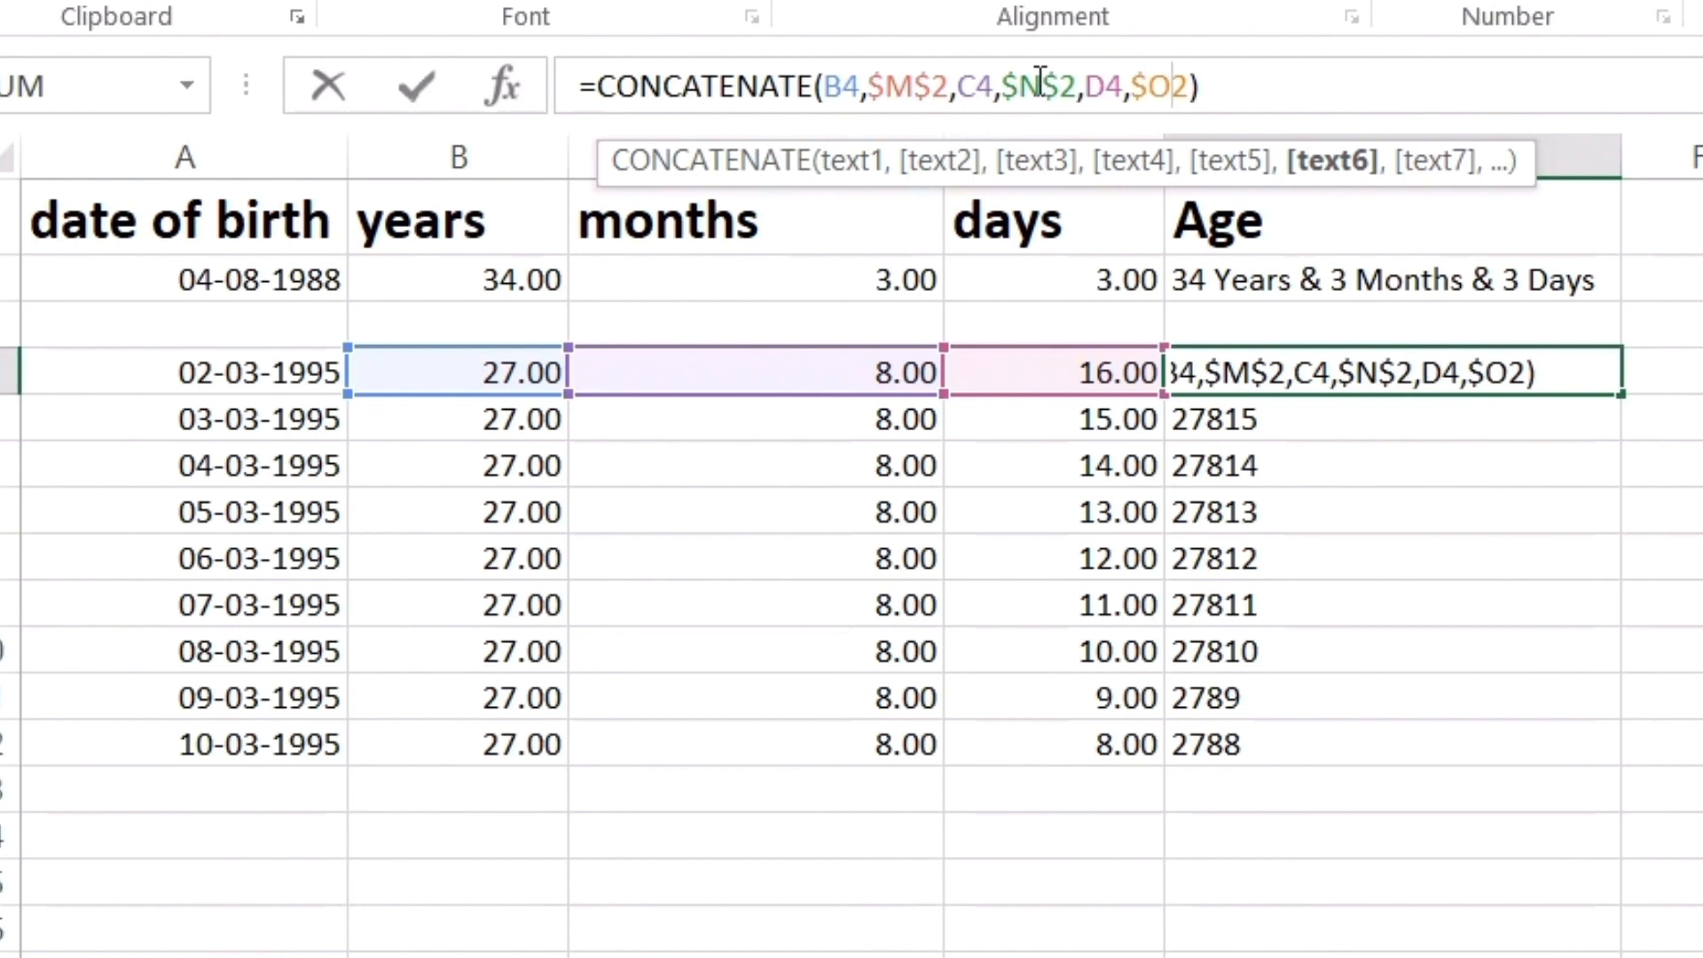
type("$")
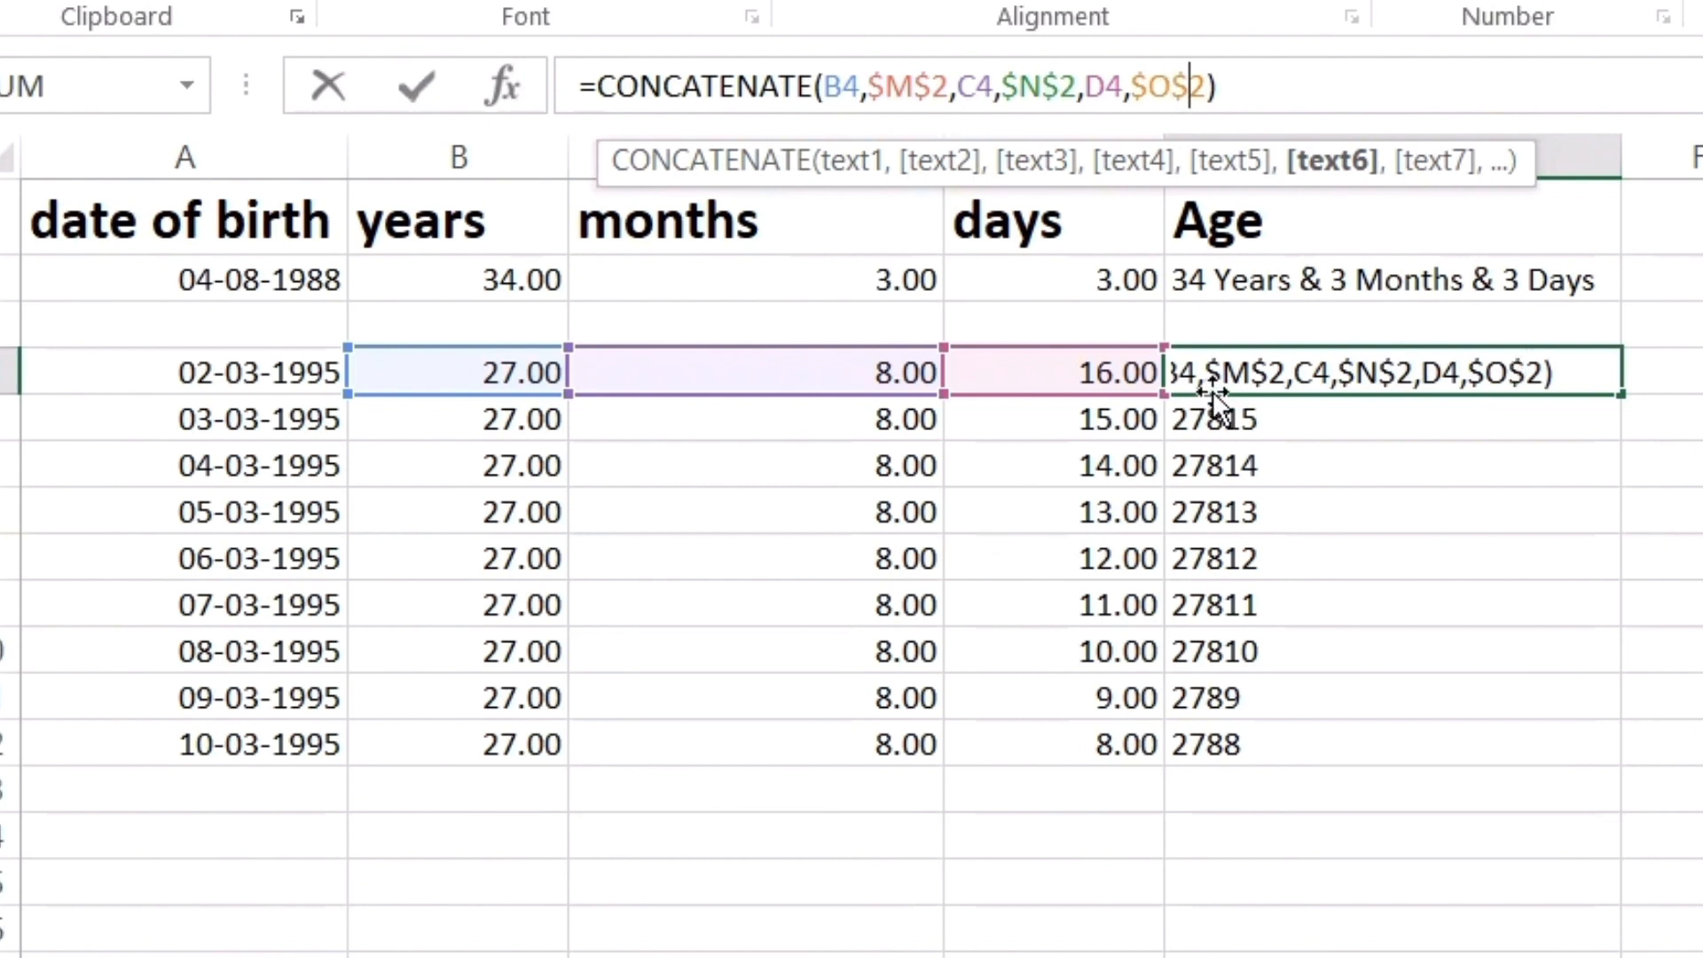
Step: Fill the corrected Age formula from E4 down to E12
left_click_drag(1618, 393, 1554, 767)
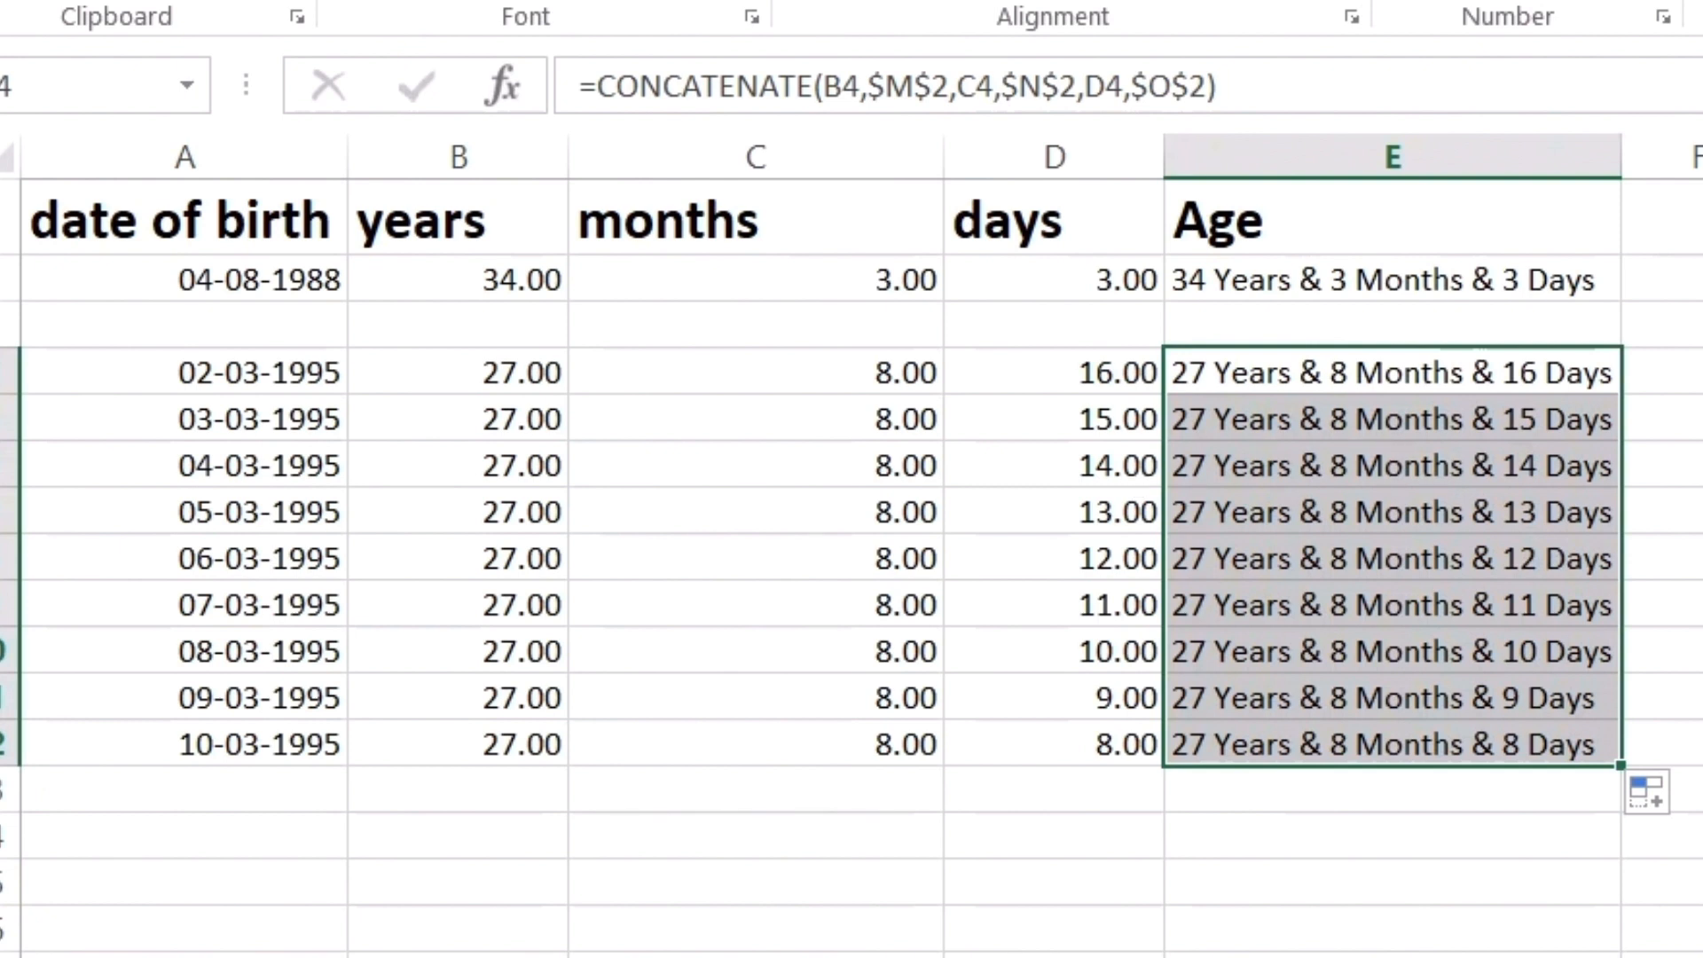
left_click(1658, 512)
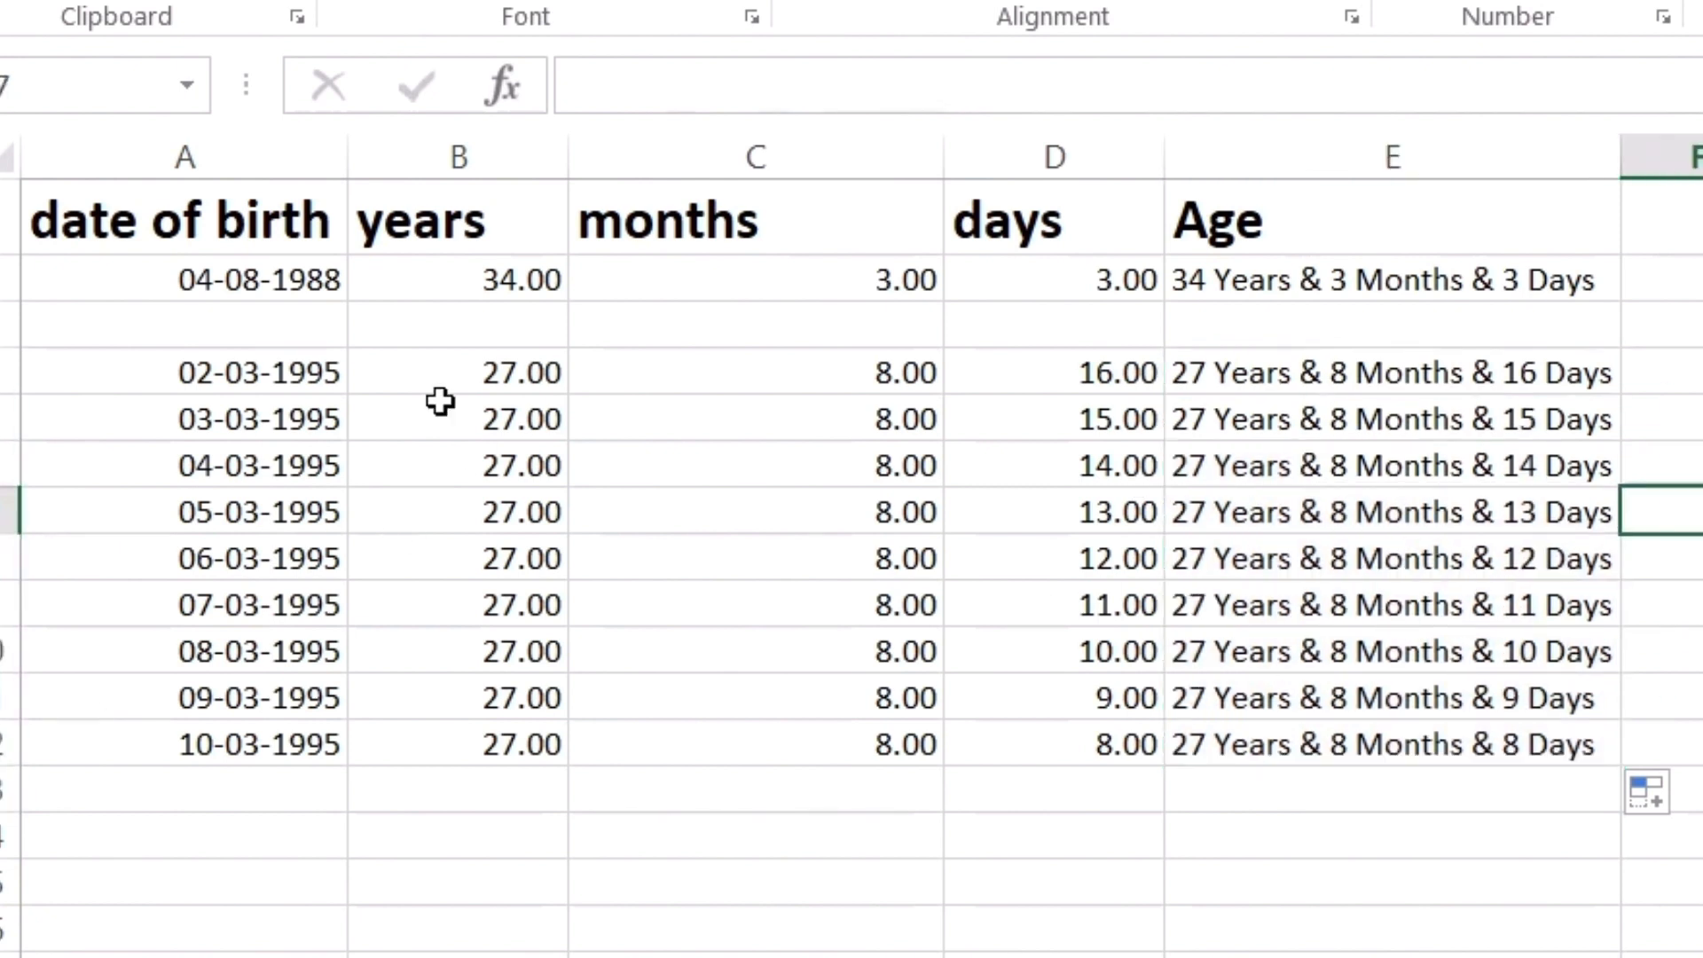
left_click(245, 787)
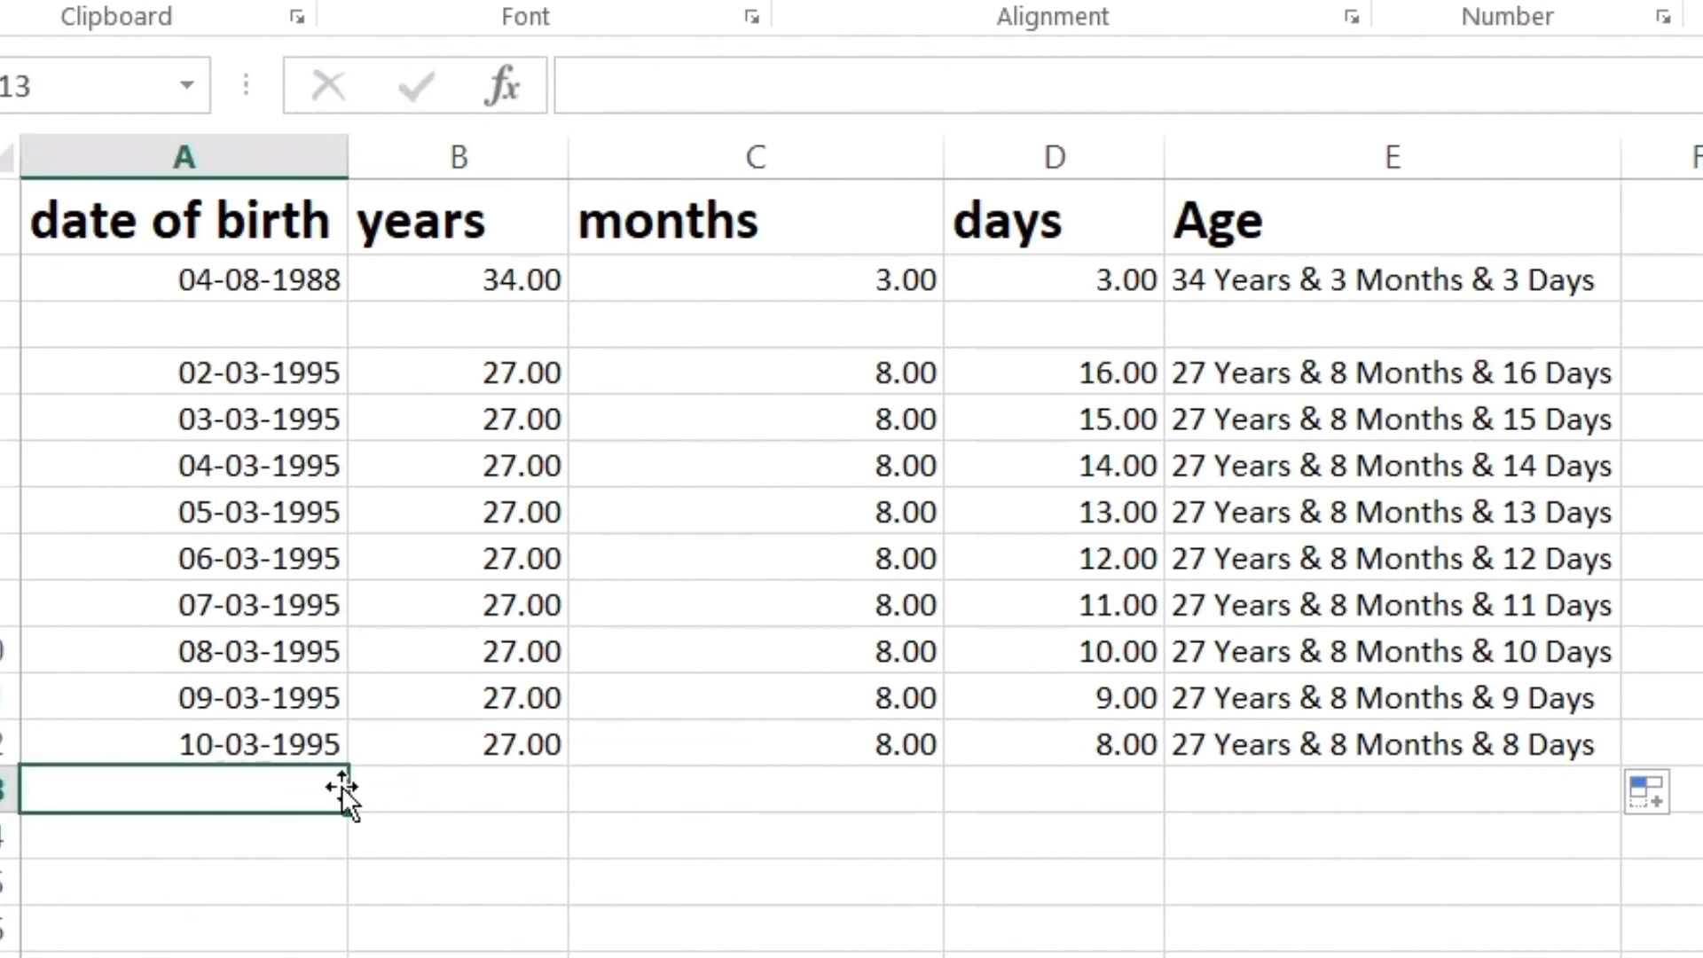
Step: Replace the date of birth in A4 with a different date to test the age formulas
left_click(231, 377)
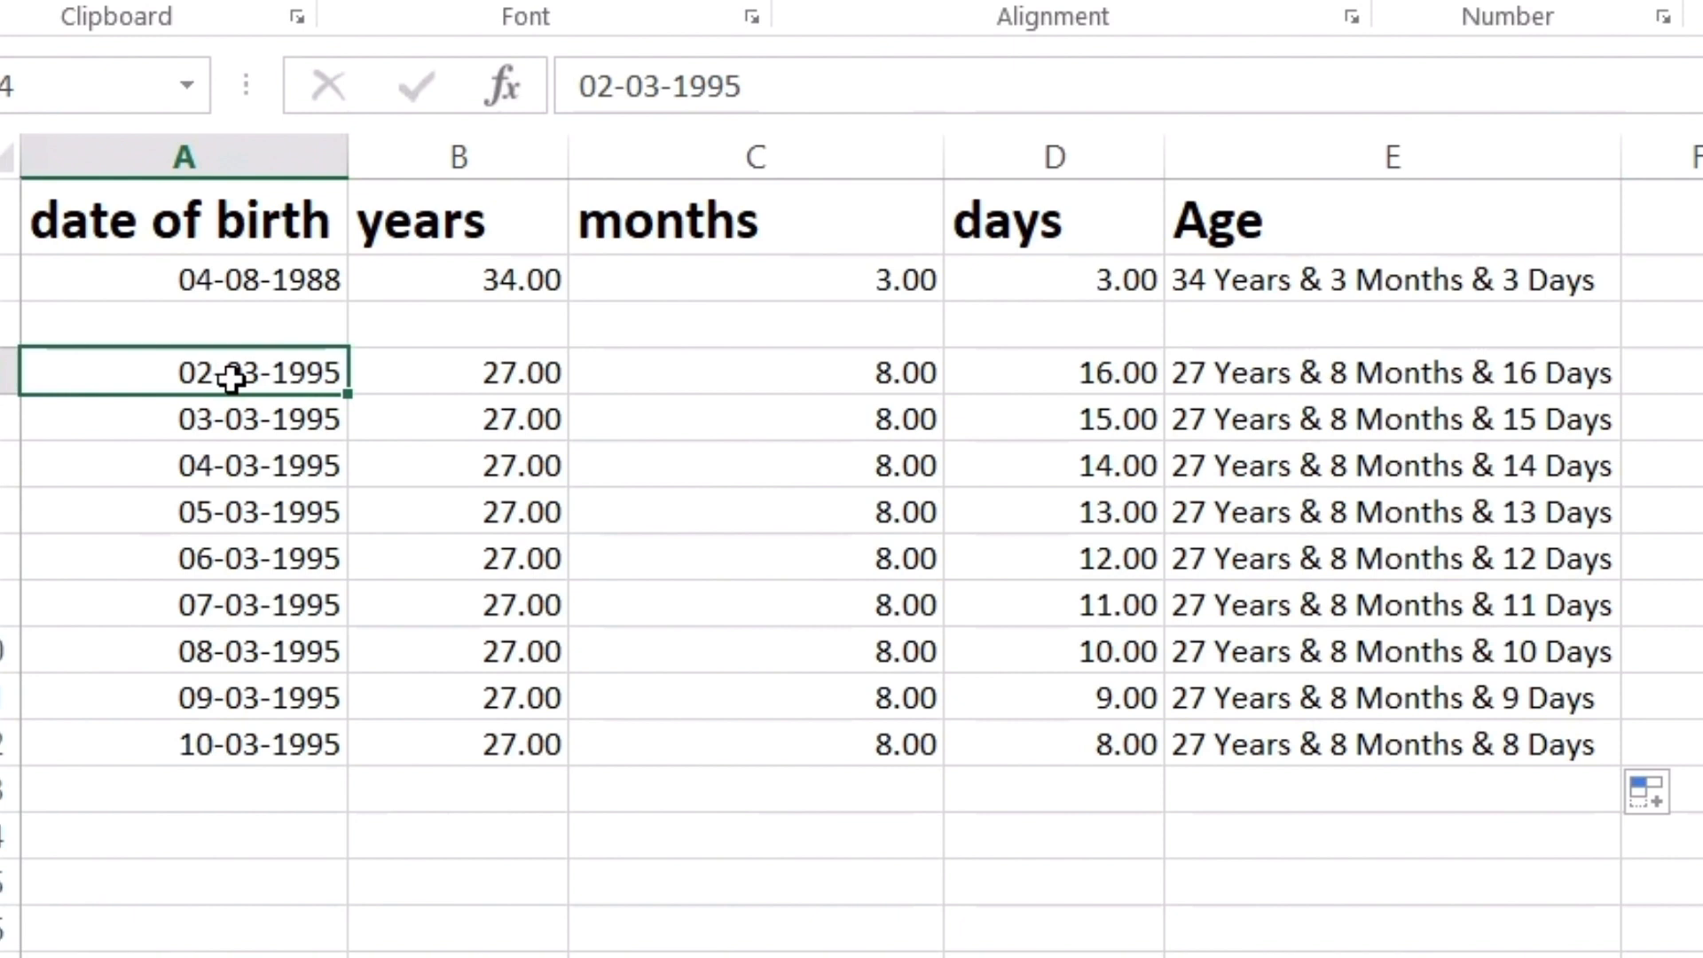
type("10/12/")
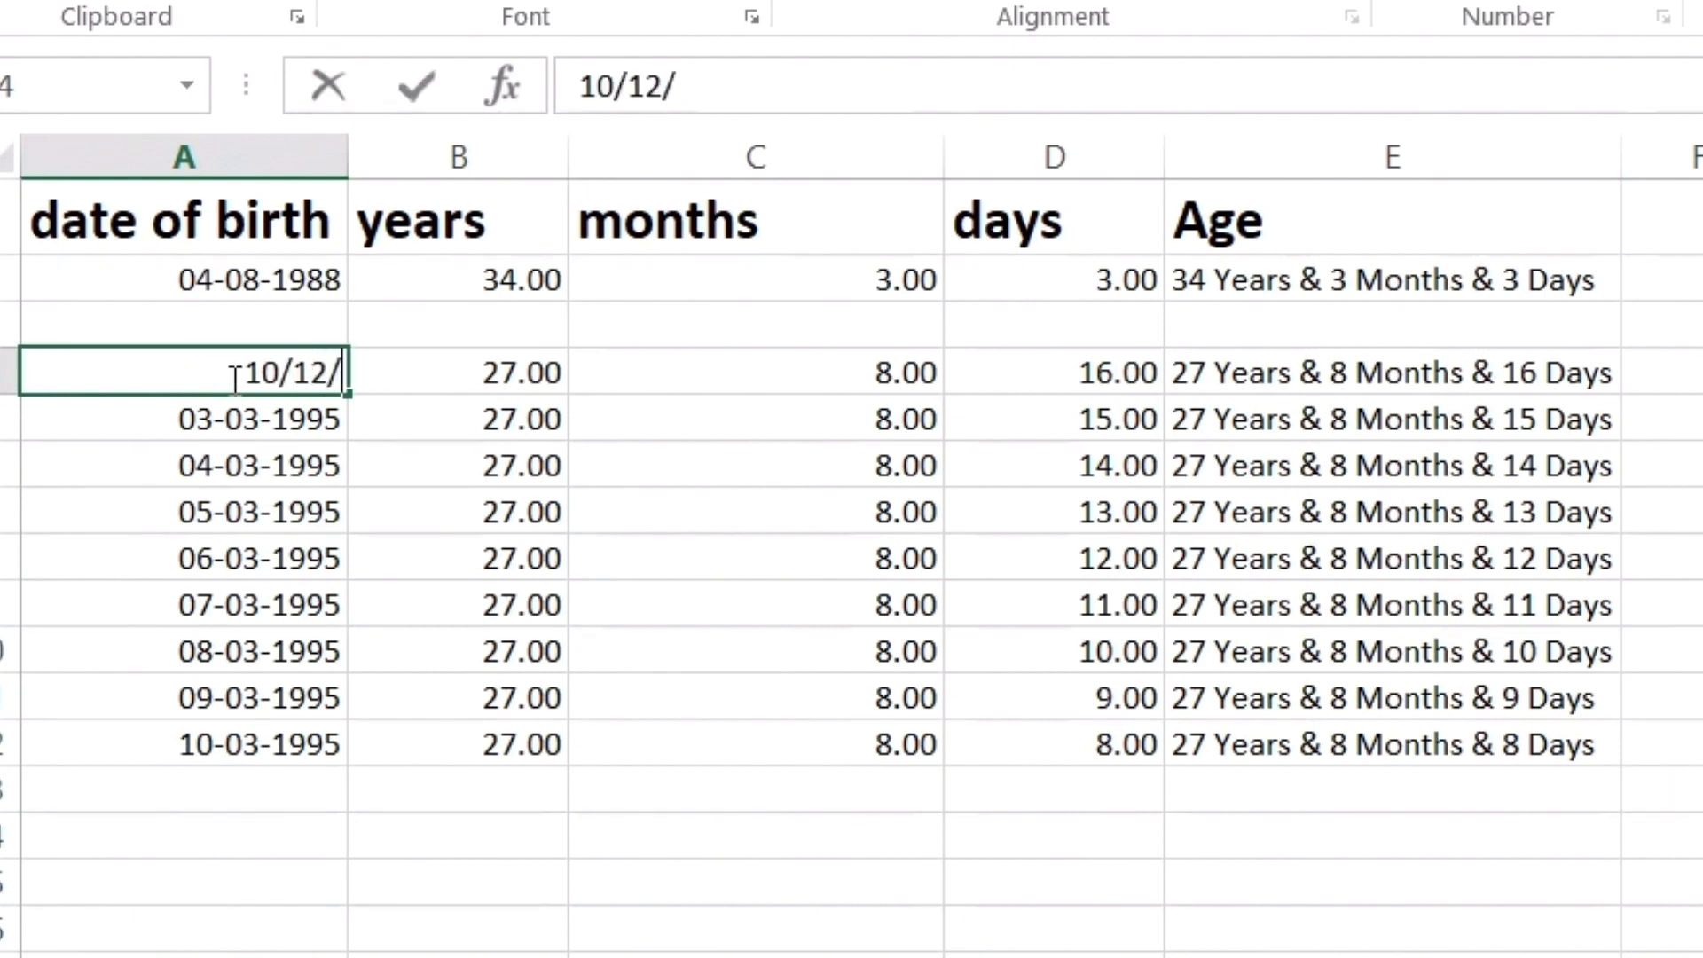
type("1992")
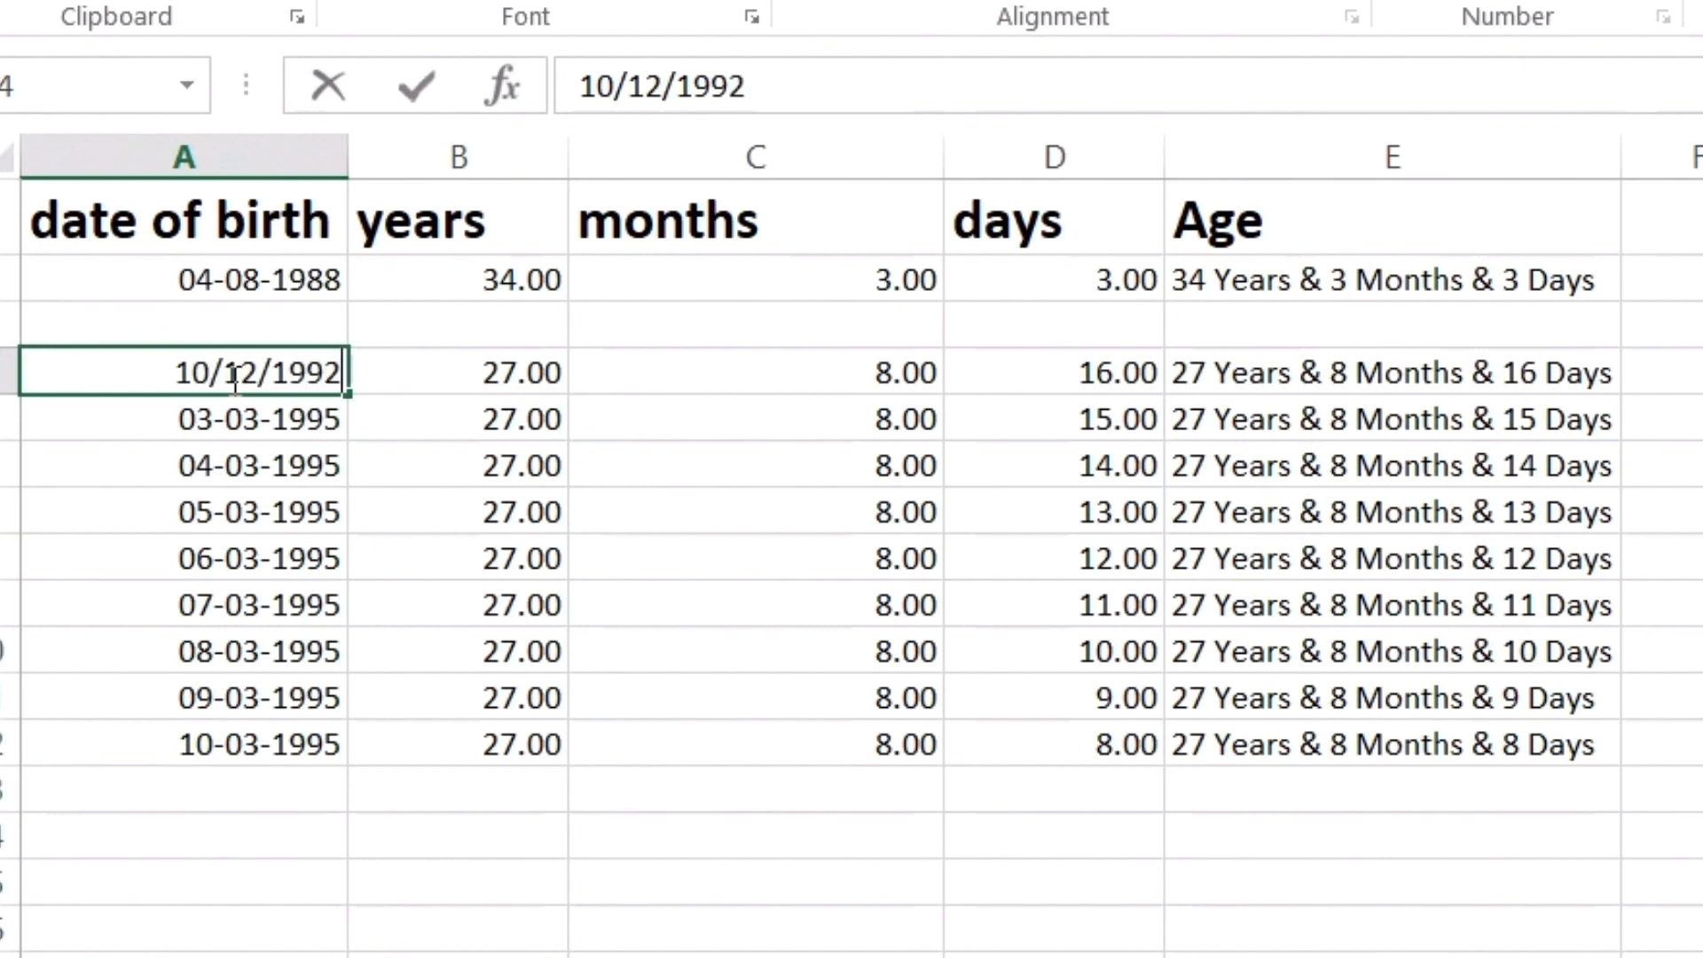
key("Return")
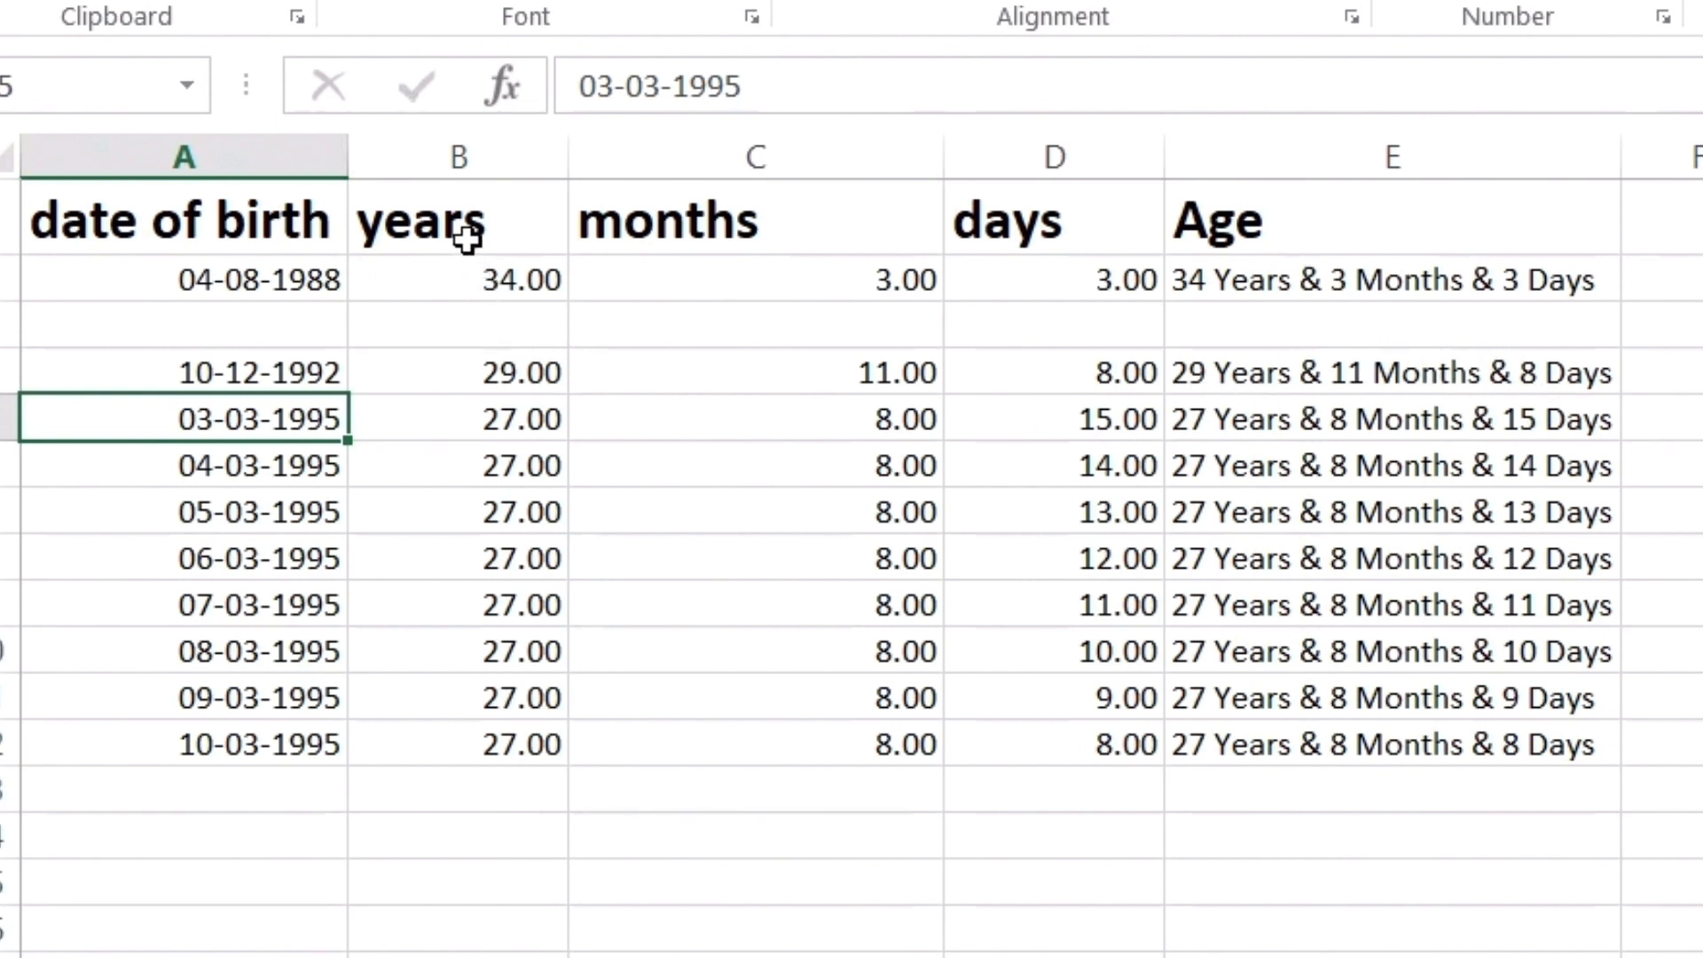
Step: Review the years, months, days and Age columns, along with the recalculated results in row 4
left_click(460, 162)
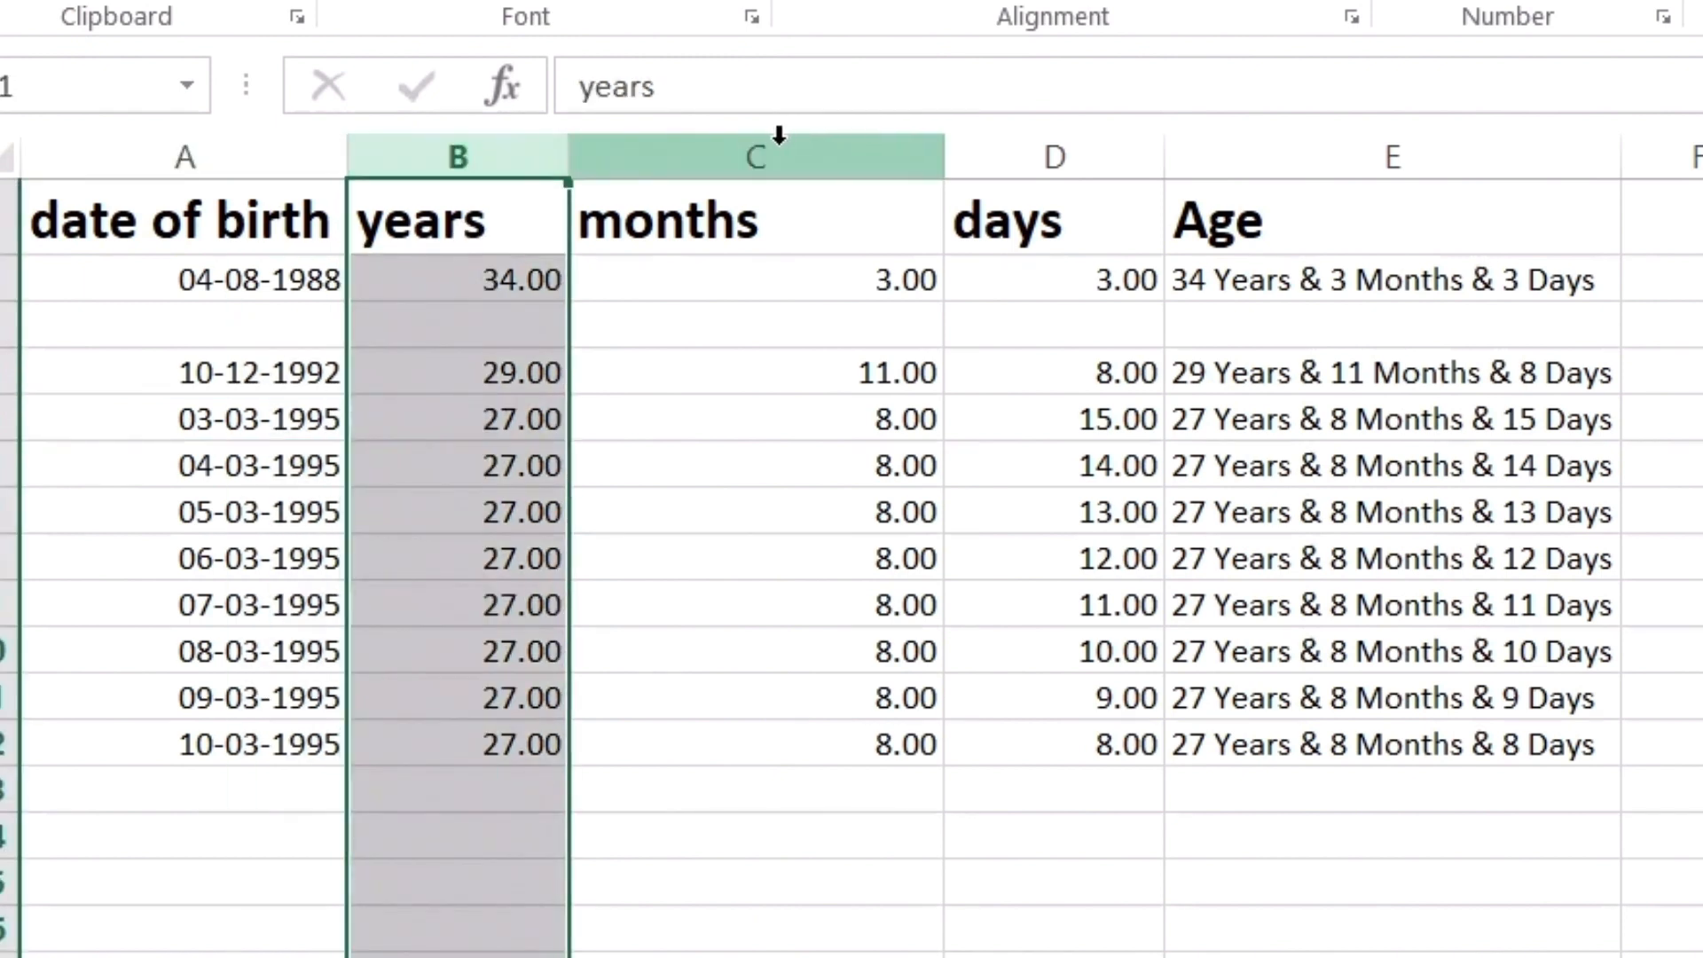
left_click(777, 142)
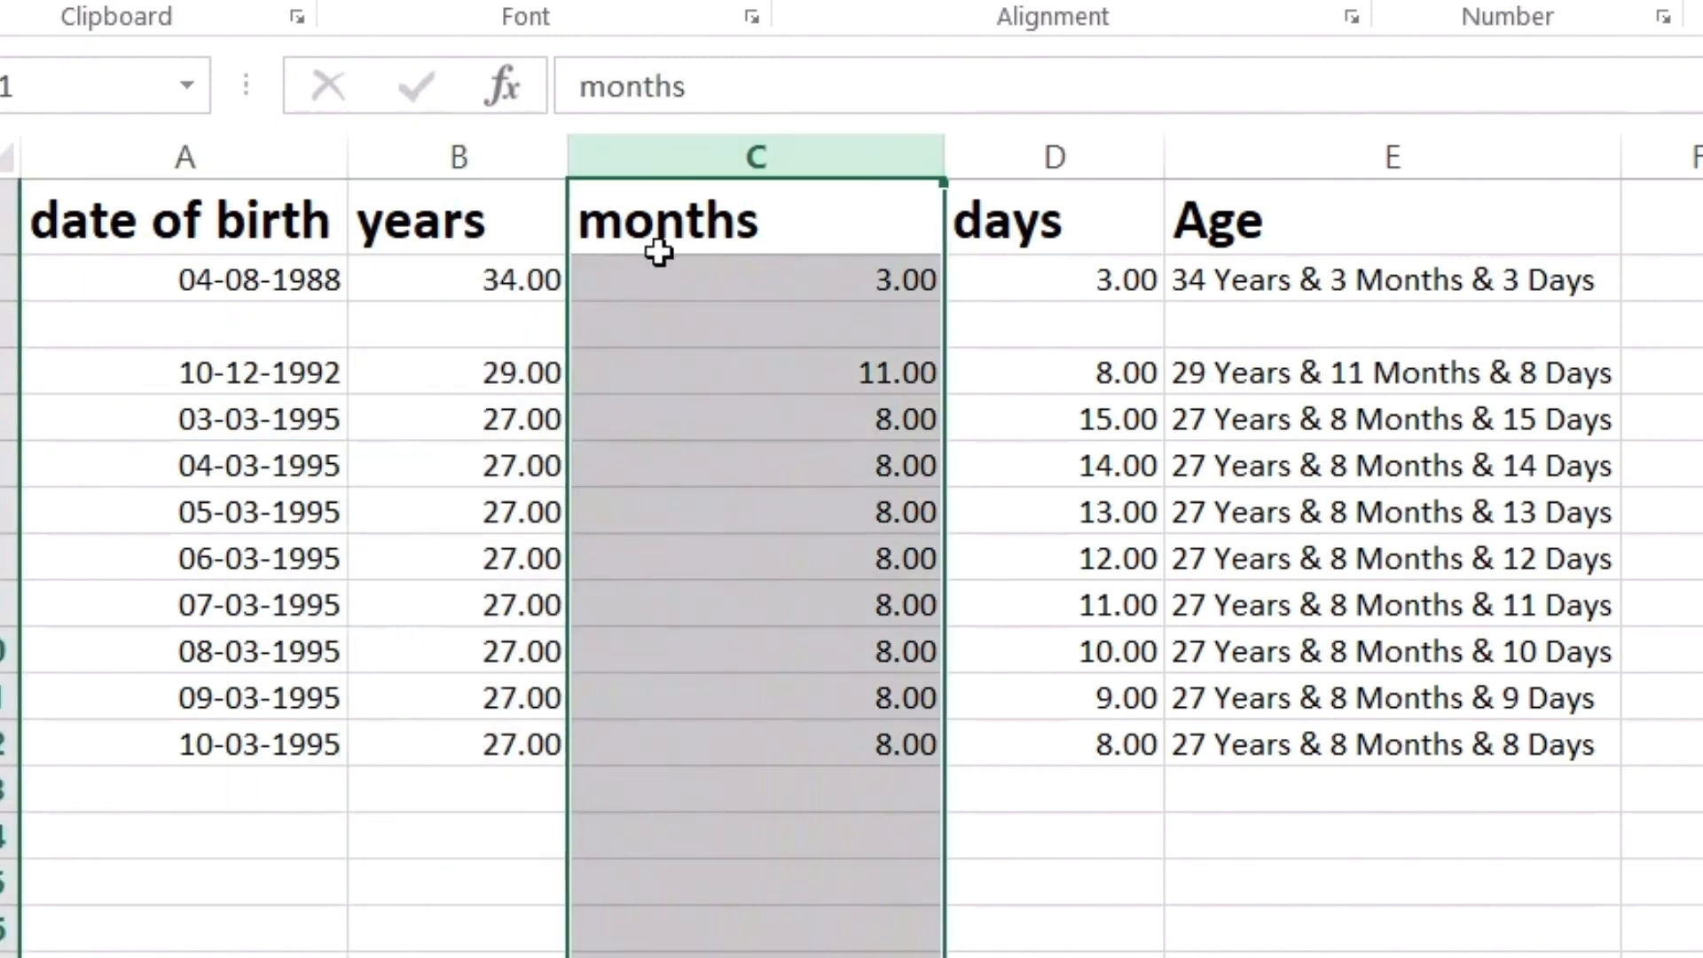
left_click_drag(464, 152, 845, 155)
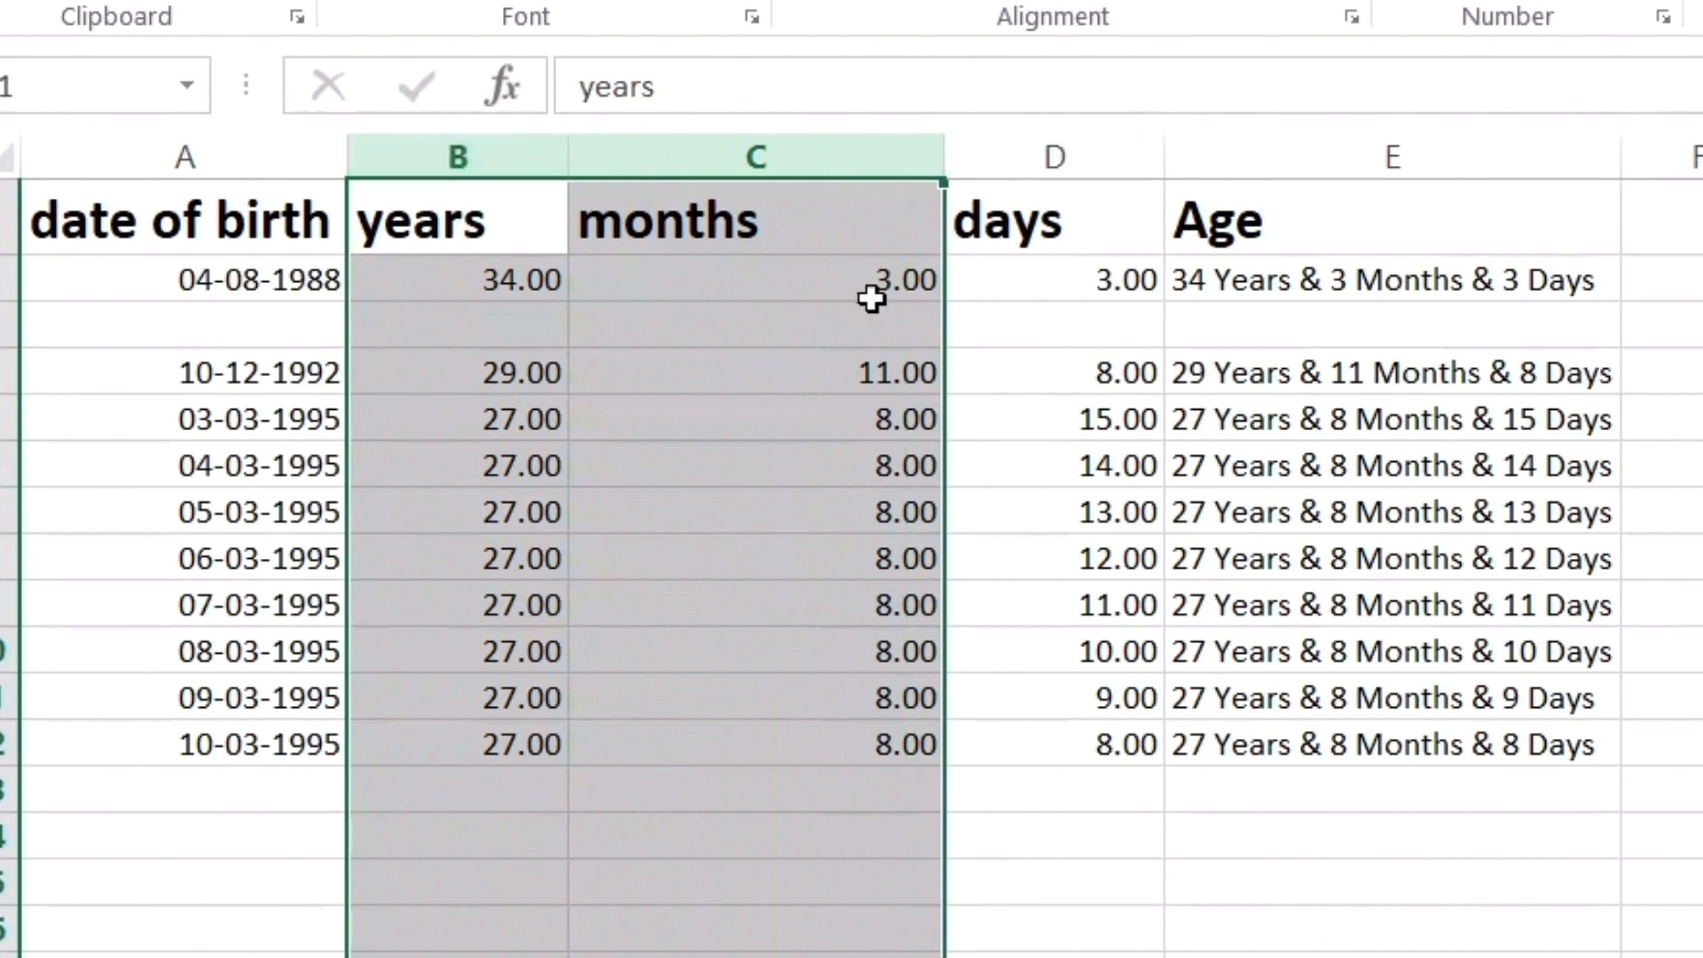
left_click(9, 372)
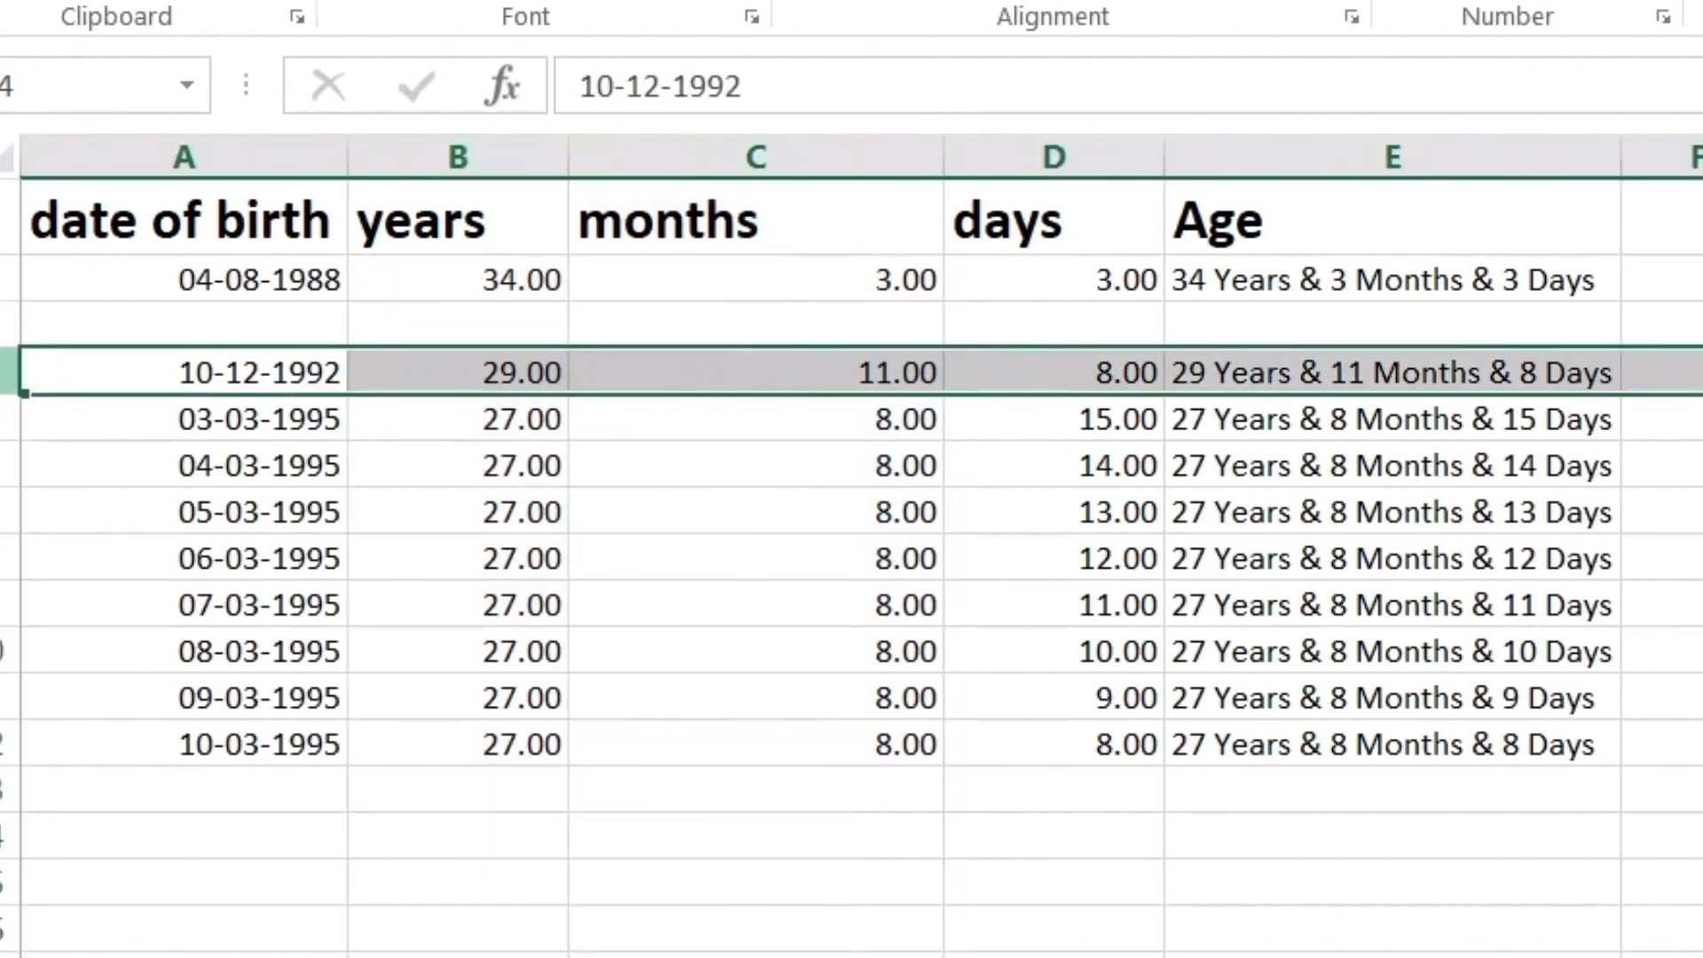
left_click_drag(500, 158, 1148, 171)
left_click(1391, 156)
left_click(1702, 789)
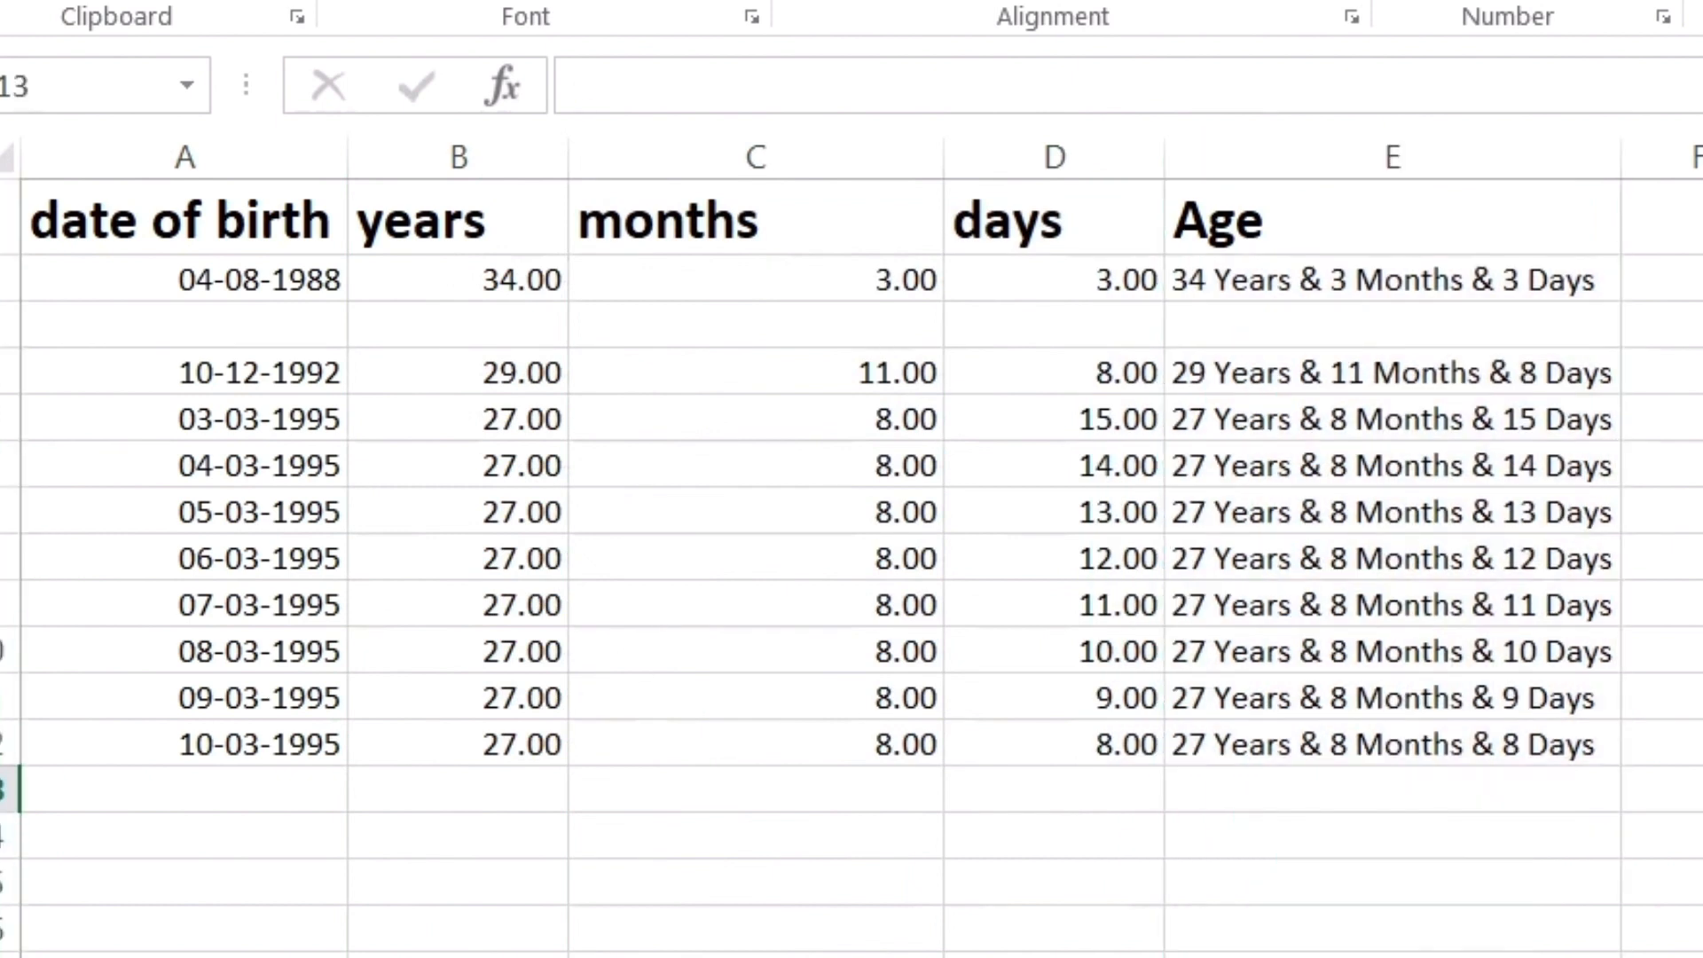